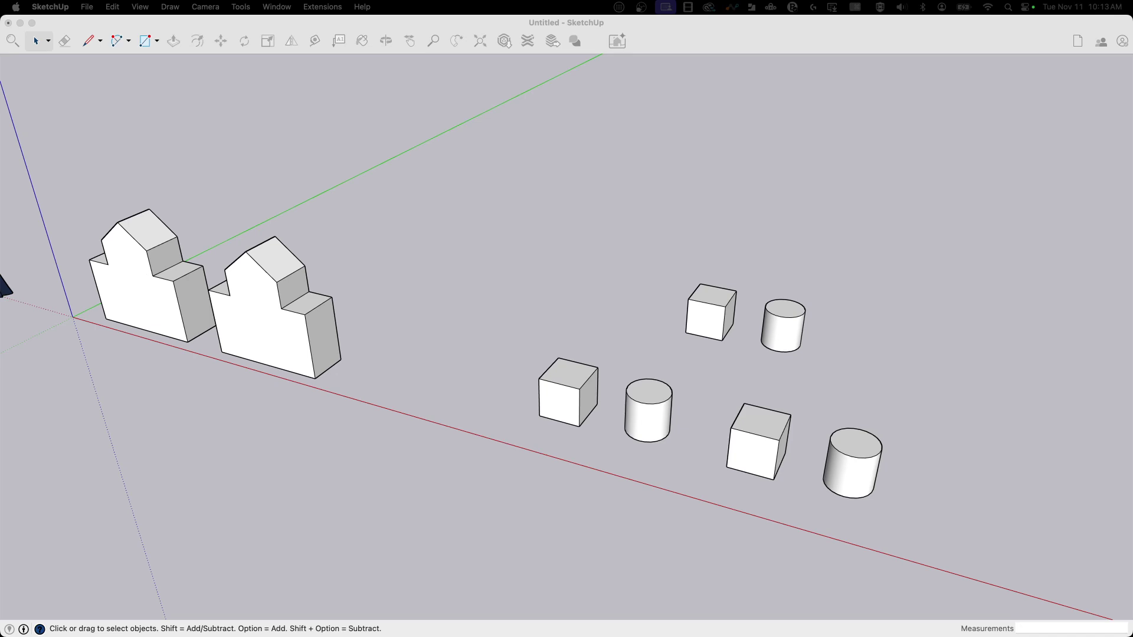
- Orbit toward the houses and select the standing person figure to view its Entity Info
{"action": "left_click", "coordinate": [743, 71]}
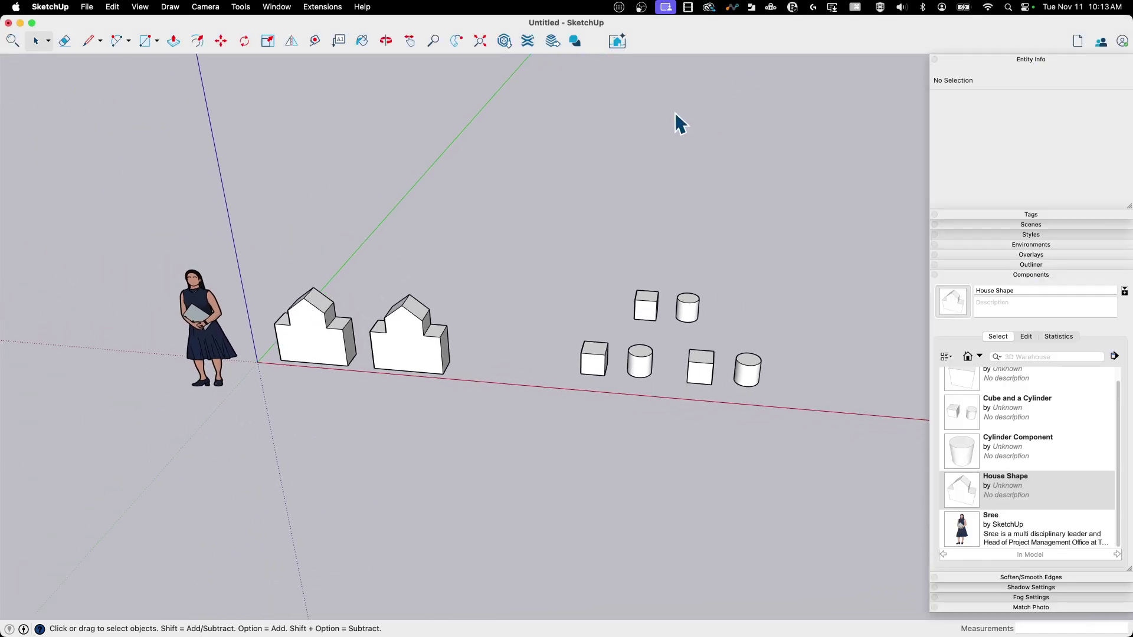
{"action": "middle_click_drag", "start_coordinate": [686, 130], "coordinate": [473, 209]}
{"action": "scroll", "coordinate": [402, 214], "scroll_direction": "up", "scroll_amount": 5}
{"action": "middle_click_drag", "start_coordinate": [402, 220], "coordinate": [233, 246]}
{"action": "left_click", "coordinate": [230, 242]}
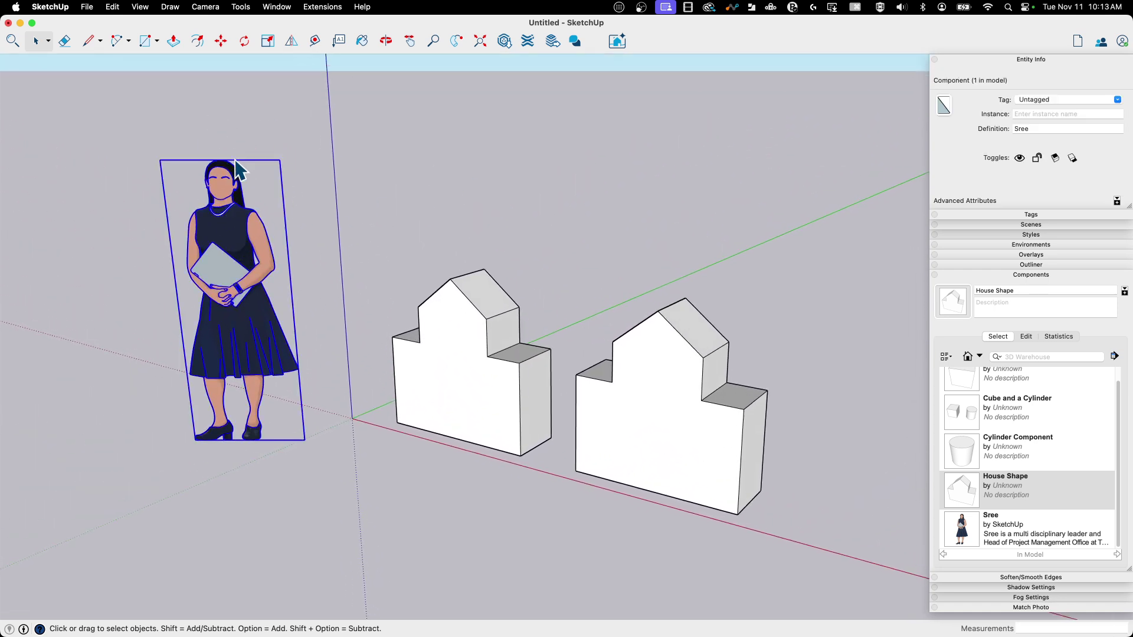
- Select the left and right House Shape copies to compare their details
{"action": "middle_click_drag", "start_coordinate": [286, 216], "coordinate": [290, 352]}
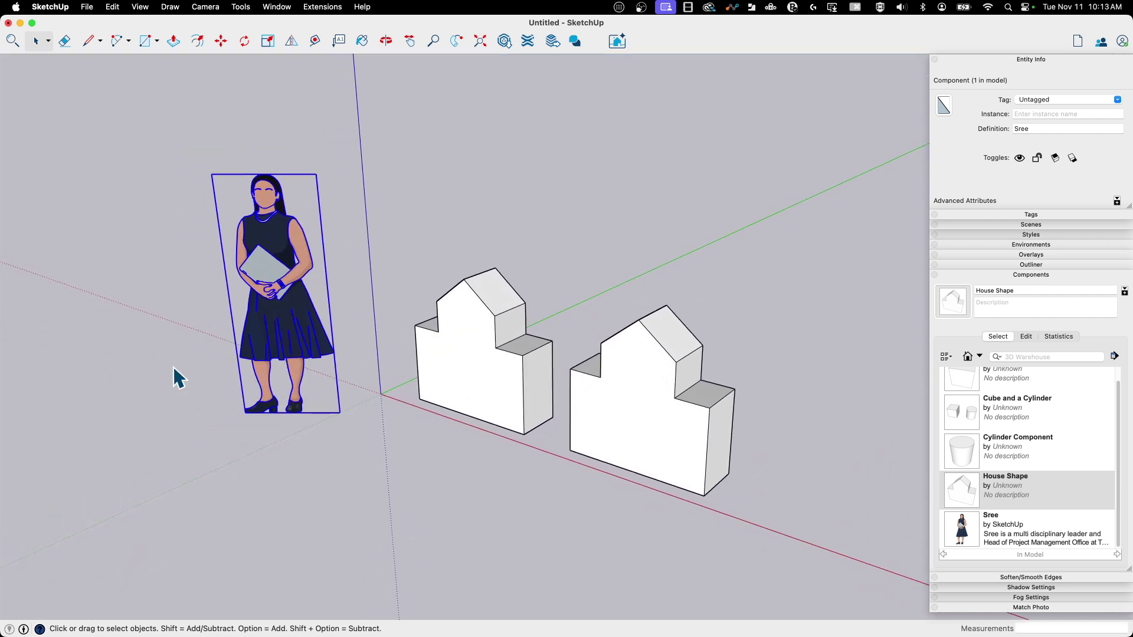
{"action": "middle_click_drag", "start_coordinate": [81, 224], "coordinate": [663, 404]}
{"action": "left_click", "coordinate": [483, 351]}
{"action": "left_click", "coordinate": [663, 405]}
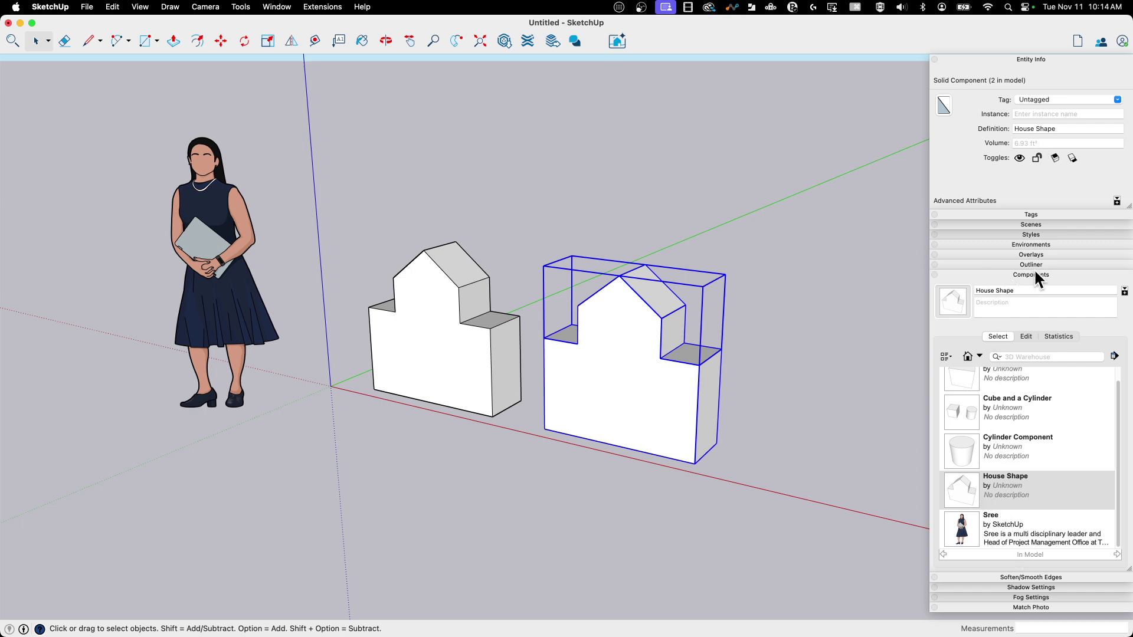
{"action": "middle_click_drag", "start_coordinate": [784, 461], "coordinate": [426, 305]}
- Inside the right House Shape, delete the front face to view the interior, then undo and exit
{"action": "double_click", "coordinate": [626, 384]}
{"action": "left_click", "coordinate": [649, 371]}
{"action": "key", "text": "Delete"}
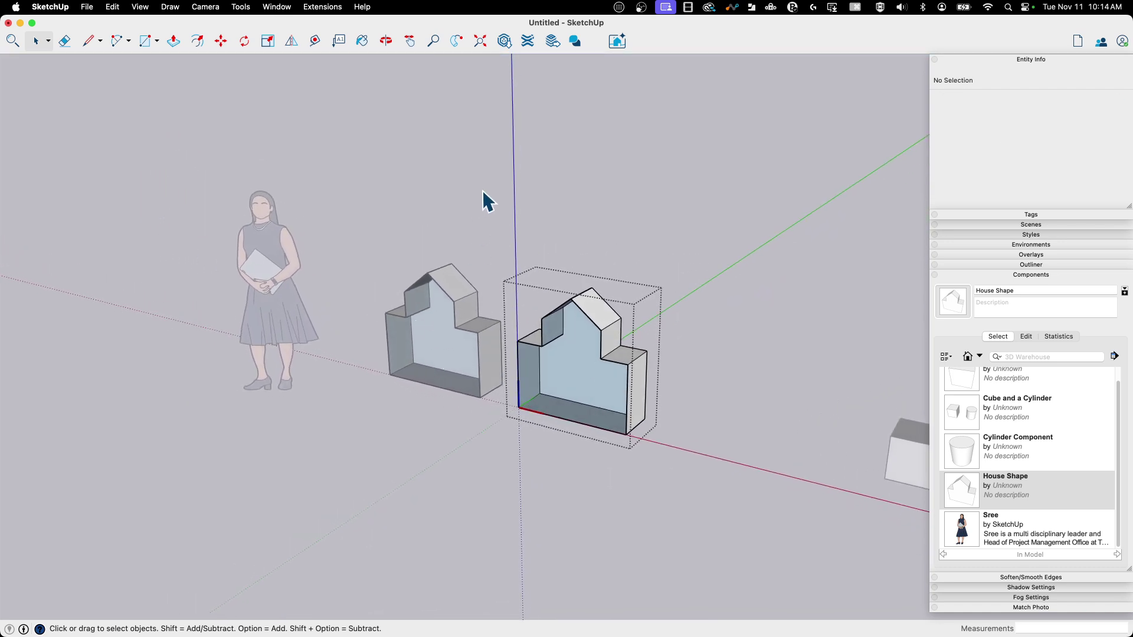
{"action": "key", "text": "super+z"}
{"action": "left_click", "coordinate": [665, 229]}
- Orbit toward the houses' right sides and alternately select the right and left copies
{"action": "scroll", "coordinate": [409, 321], "scroll_direction": "up", "scroll_amount": 2}
{"action": "middle_click_drag", "start_coordinate": [481, 332], "coordinate": [360, 303]}
{"action": "scroll", "coordinate": [567, 439], "scroll_direction": "up", "scroll_amount": 2}
{"action": "left_click", "coordinate": [566, 438]}
{"action": "left_click", "coordinate": [360, 303]}
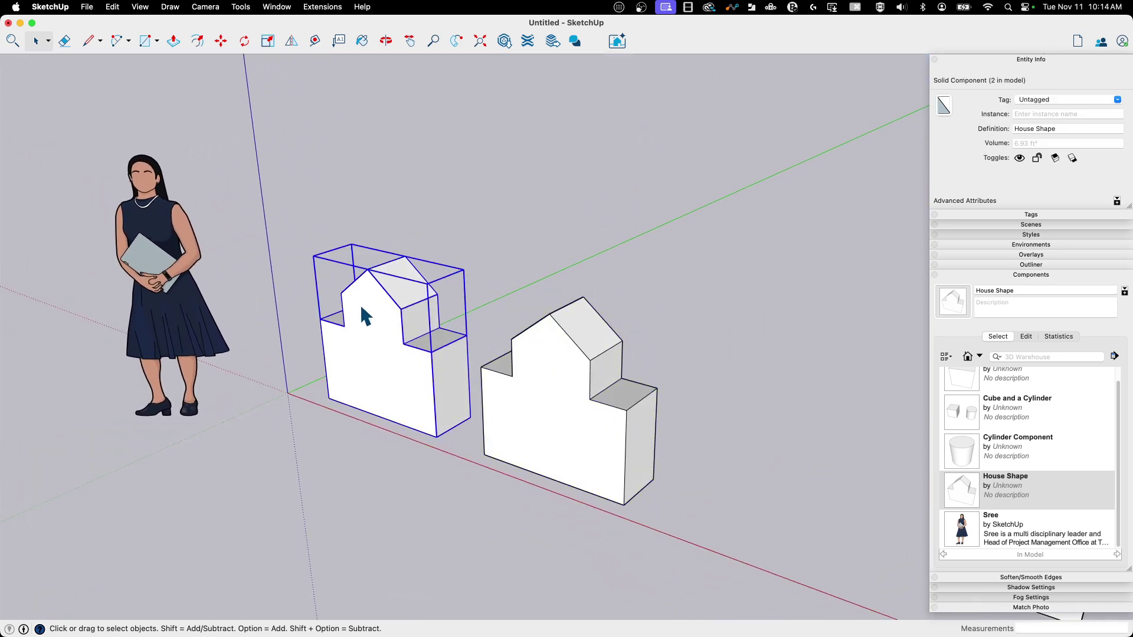
{"action": "left_click", "coordinate": [509, 369]}
{"action": "left_click", "coordinate": [380, 331]}
{"action": "left_click", "coordinate": [617, 386]}
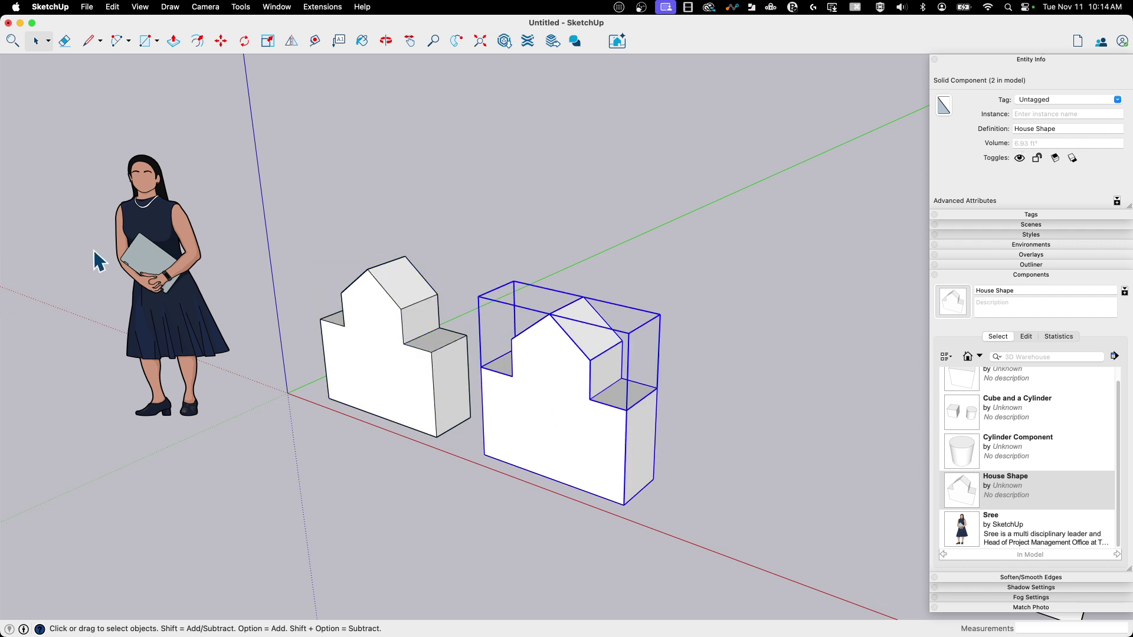
- Select the person figure, then compare the left and right house copies again
{"action": "left_click", "coordinate": [173, 248]}
{"action": "left_click", "coordinate": [360, 335]}
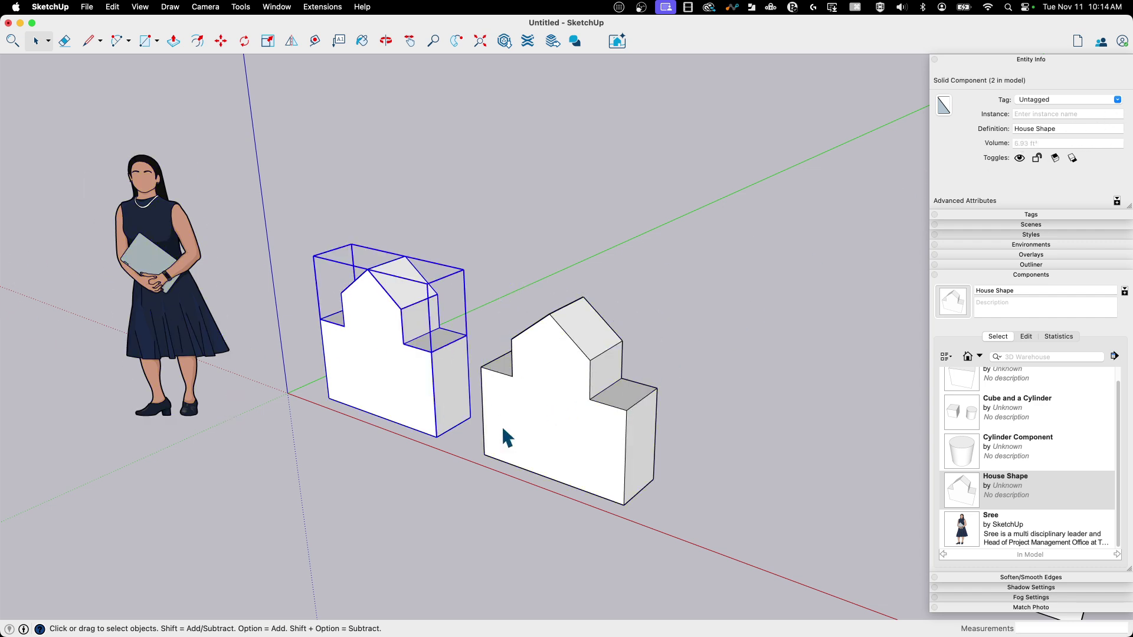
{"action": "left_click", "coordinate": [601, 428]}
{"action": "left_click", "coordinate": [417, 374]}
{"action": "left_click", "coordinate": [554, 412]}
{"action": "left_click", "coordinate": [359, 360]}
- Push the House Shape's front face out 1' so both copies deepen to 13.88 ft³
{"action": "double_click", "coordinate": [388, 335]}
{"action": "middle_click_drag", "start_coordinate": [387, 334], "coordinate": [391, 358]}
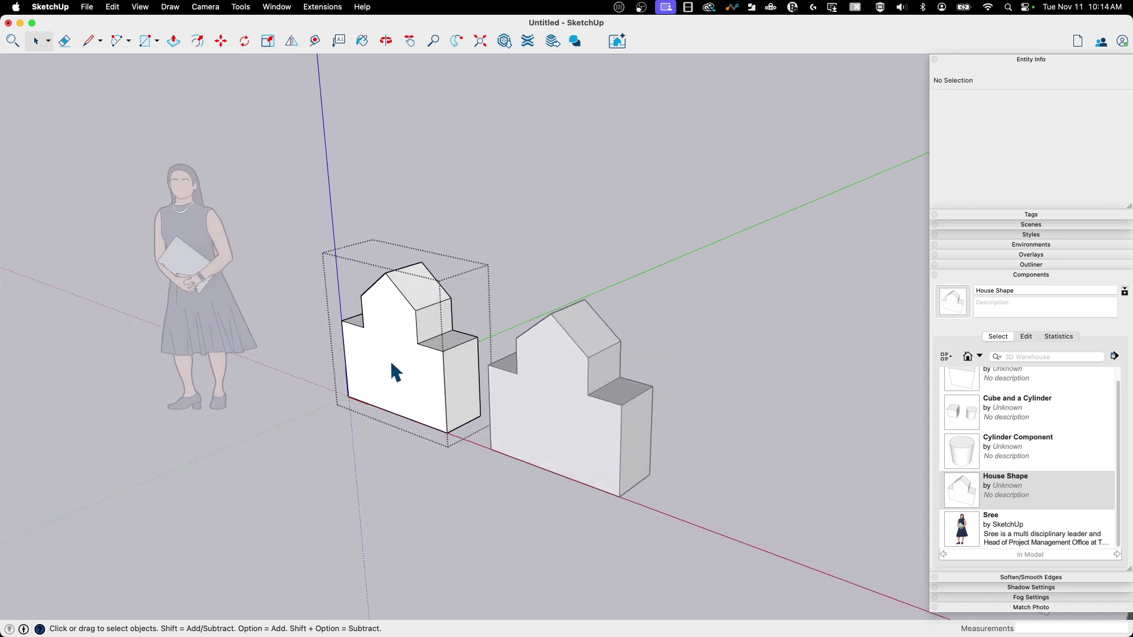
{"action": "key", "text": "p"}
{"action": "left_click", "coordinate": [392, 379]}
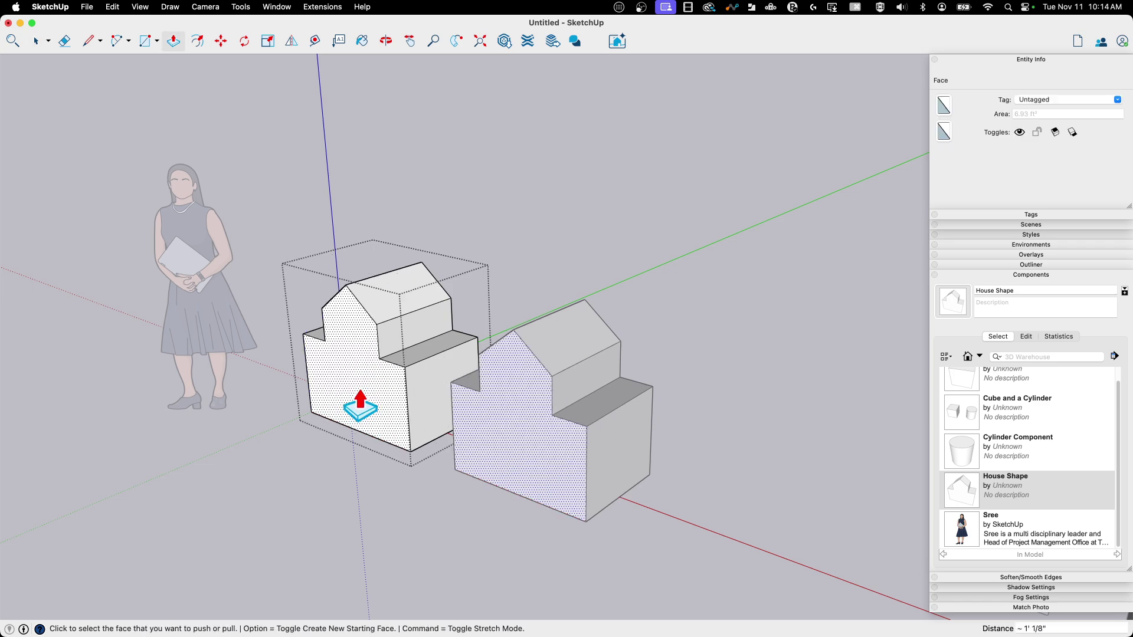
{"action": "key", "text": "Return"}
{"action": "key", "text": "space"}
{"action": "middle_click_drag", "start_coordinate": [649, 239], "coordinate": [628, 295]}
{"action": "left_click", "coordinate": [627, 295]}
{"action": "left_click", "coordinate": [537, 349]}
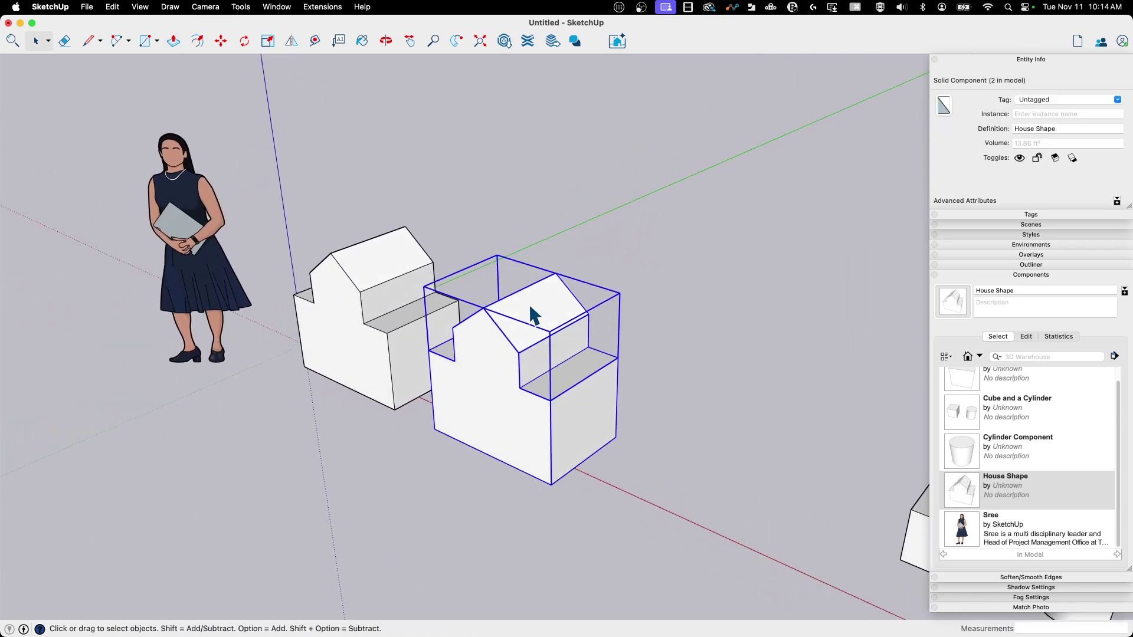
{"action": "middle_click_drag", "start_coordinate": [564, 204], "coordinate": [362, 268]}
{"action": "left_click", "coordinate": [338, 223]}
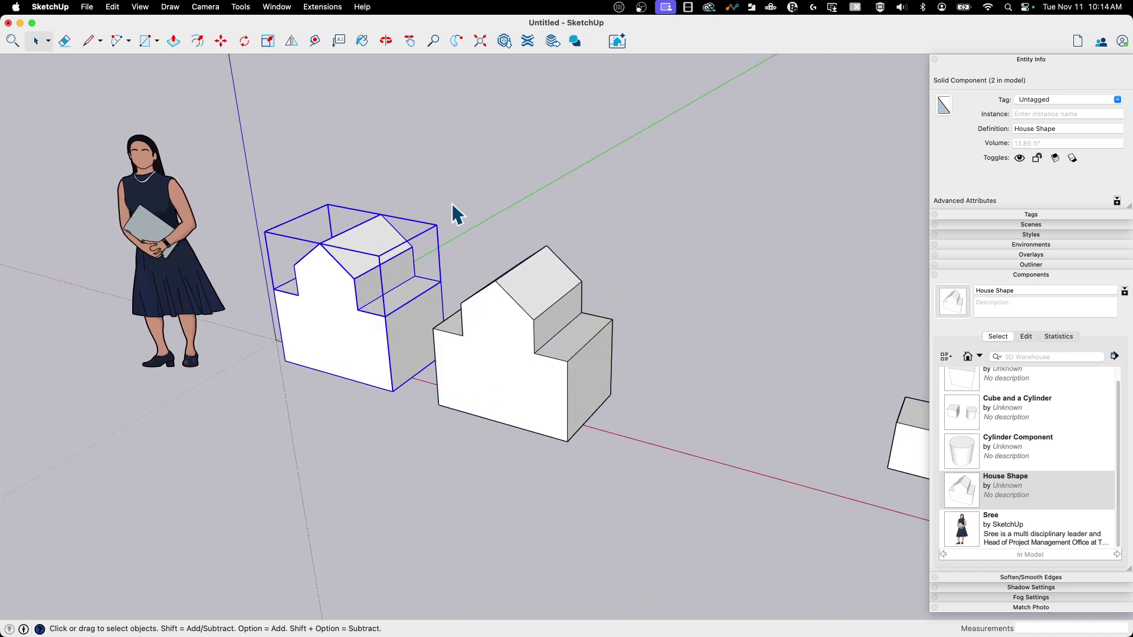
- Stretch the left house copy vertically to Blue Scale 2.10
{"action": "key", "text": "s"}
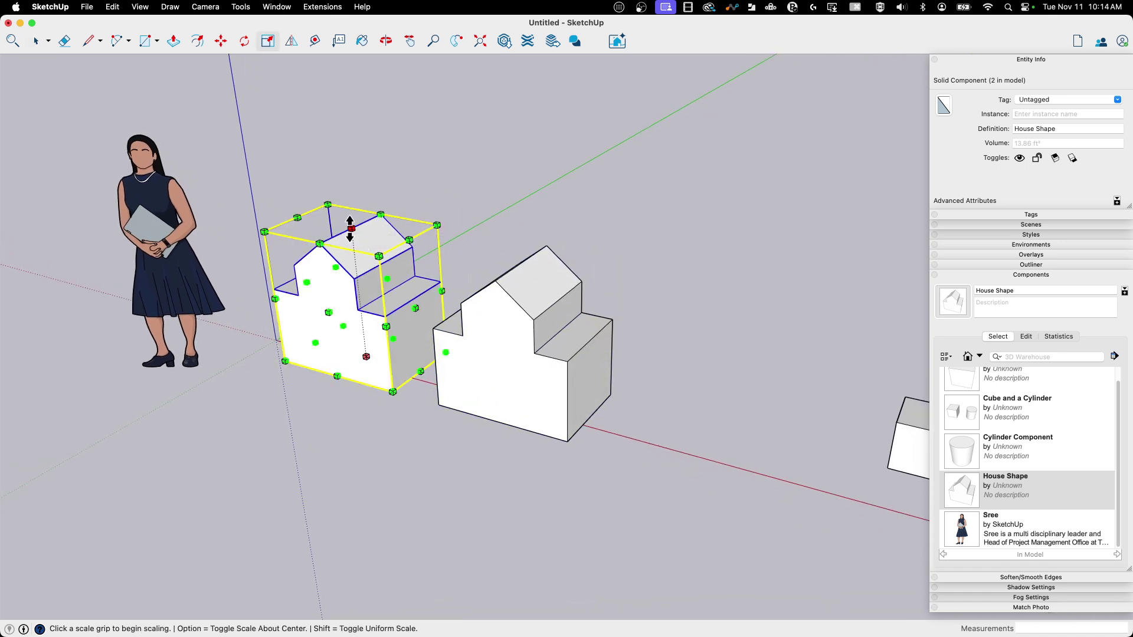
{"action": "left_click", "coordinate": [352, 229]}
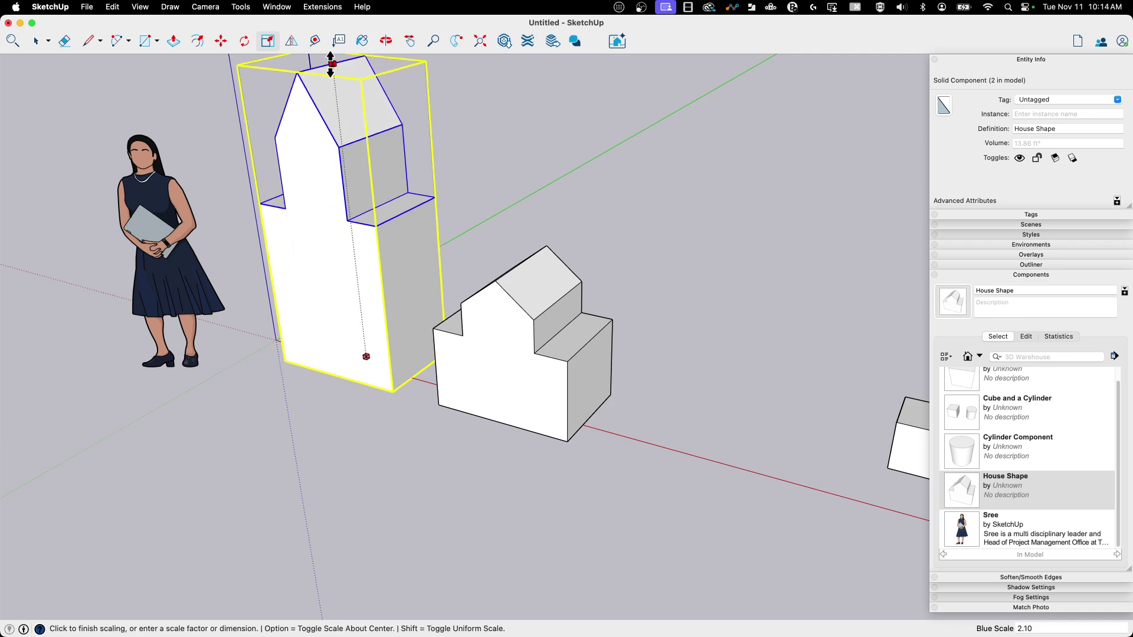
{"action": "left_click", "coordinate": [331, 63]}
{"action": "key", "text": "space"}
{"action": "scroll", "coordinate": [636, 240], "scroll_direction": "down", "scroll_amount": 3}
{"action": "middle_click_drag", "start_coordinate": [633, 248], "coordinate": [637, 219]}
{"action": "scroll", "coordinate": [416, 218], "scroll_direction": "up", "scroll_amount": 2}
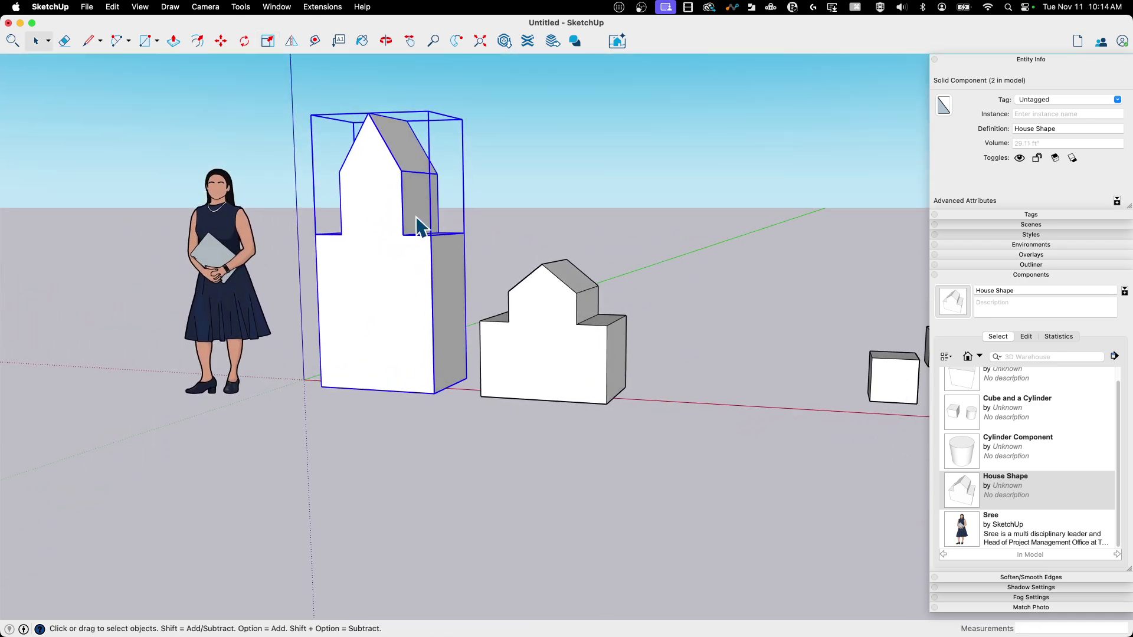
{"action": "middle_click_drag", "start_coordinate": [612, 321], "coordinate": [559, 174]}
- Select the tall and right houses in turn to compare volumes (29.11 vs 13.88 ft³)
{"action": "left_click", "coordinate": [527, 325]}
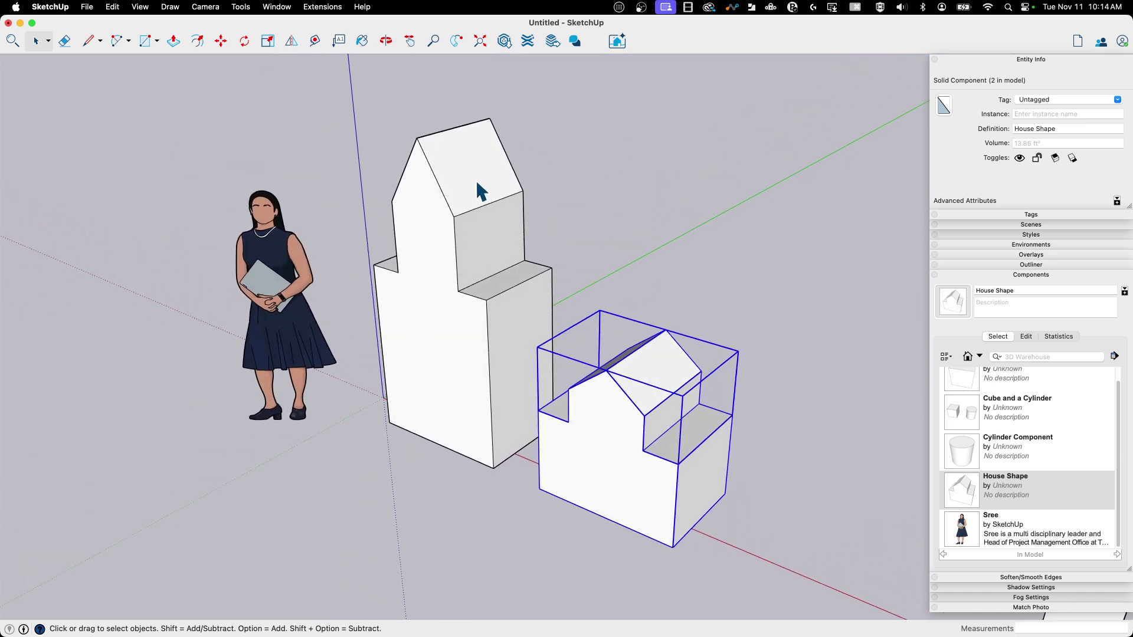
{"action": "middle_click_drag", "start_coordinate": [476, 179], "coordinate": [438, 152]}
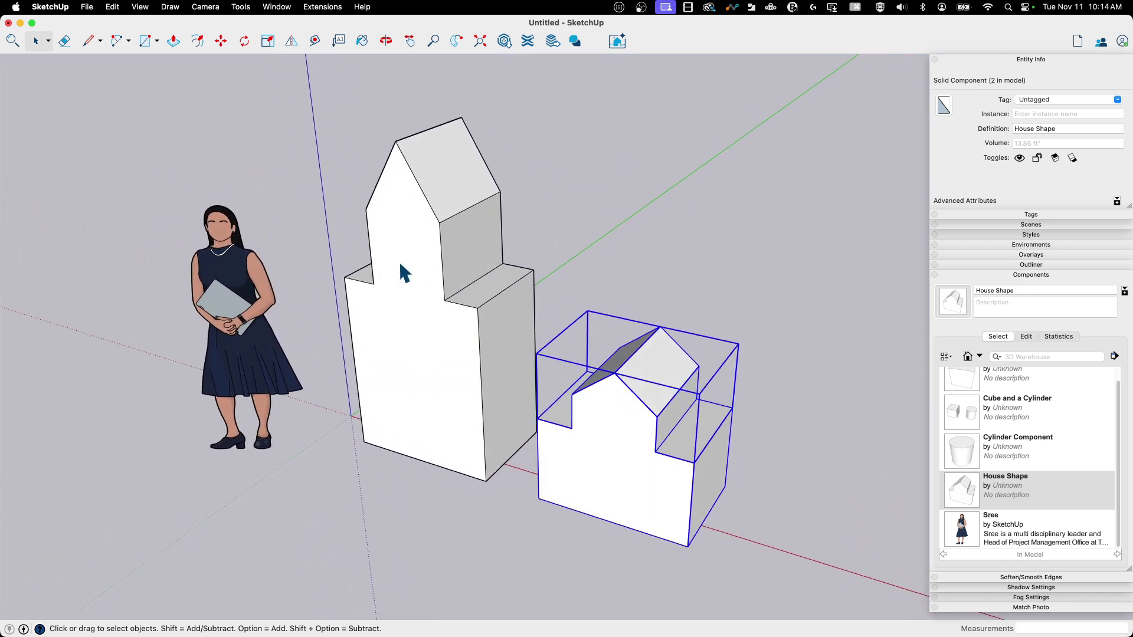
{"action": "left_click", "coordinate": [445, 255]}
{"action": "left_click", "coordinate": [591, 415]}
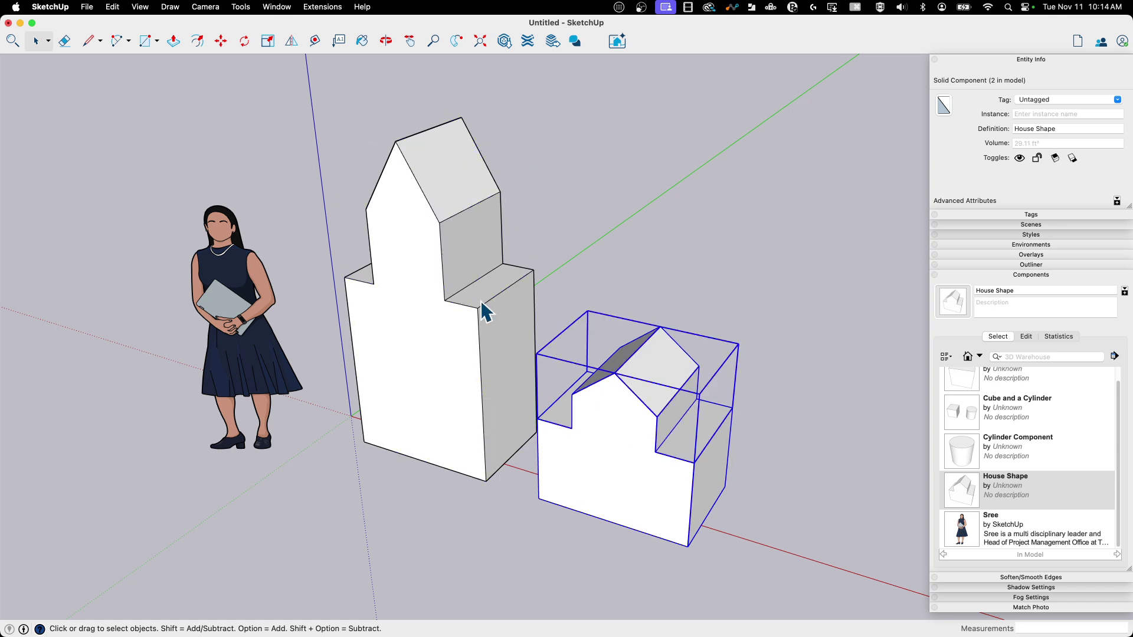
{"action": "left_click", "coordinate": [416, 270]}
{"action": "left_click", "coordinate": [628, 437]}
- Compare context menus of the tall house, empty space and the unscaled house for scale commands
{"action": "left_click", "coordinate": [467, 295]}
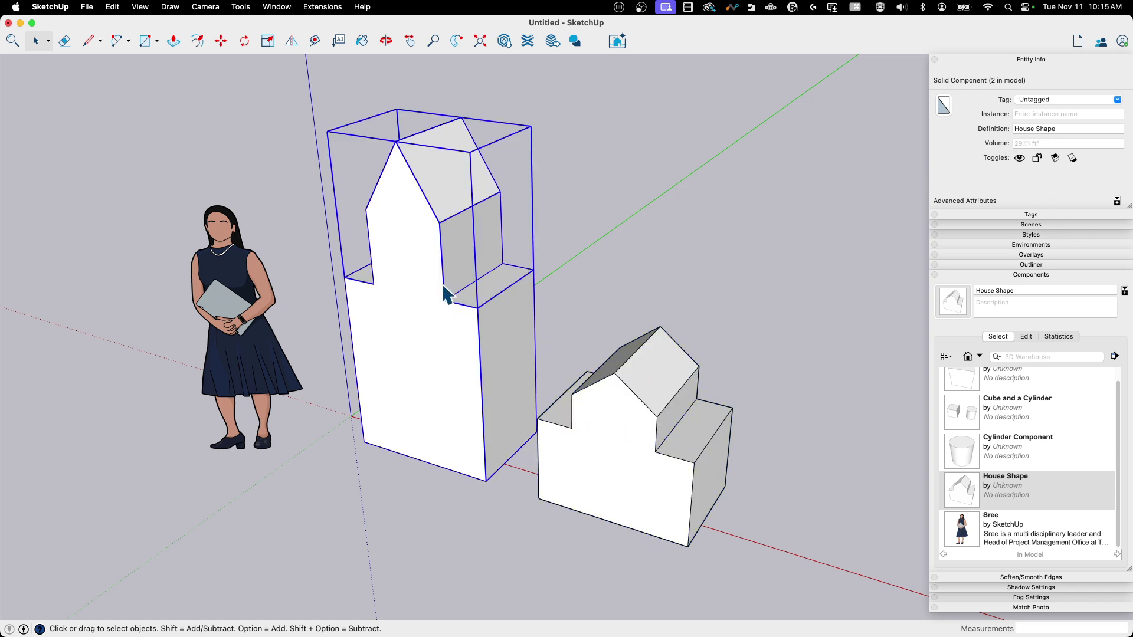
{"action": "right_click", "coordinate": [442, 286]}
{"action": "right_click", "coordinate": [632, 189]}
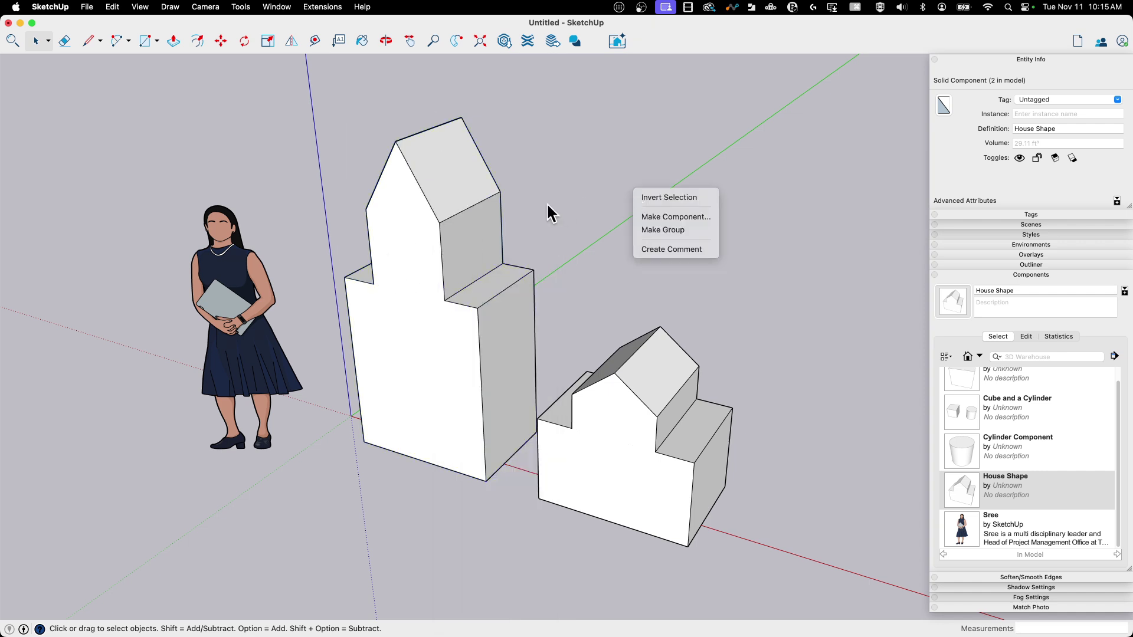
{"action": "left_click", "coordinate": [473, 267]}
{"action": "right_click", "coordinate": [410, 278]}
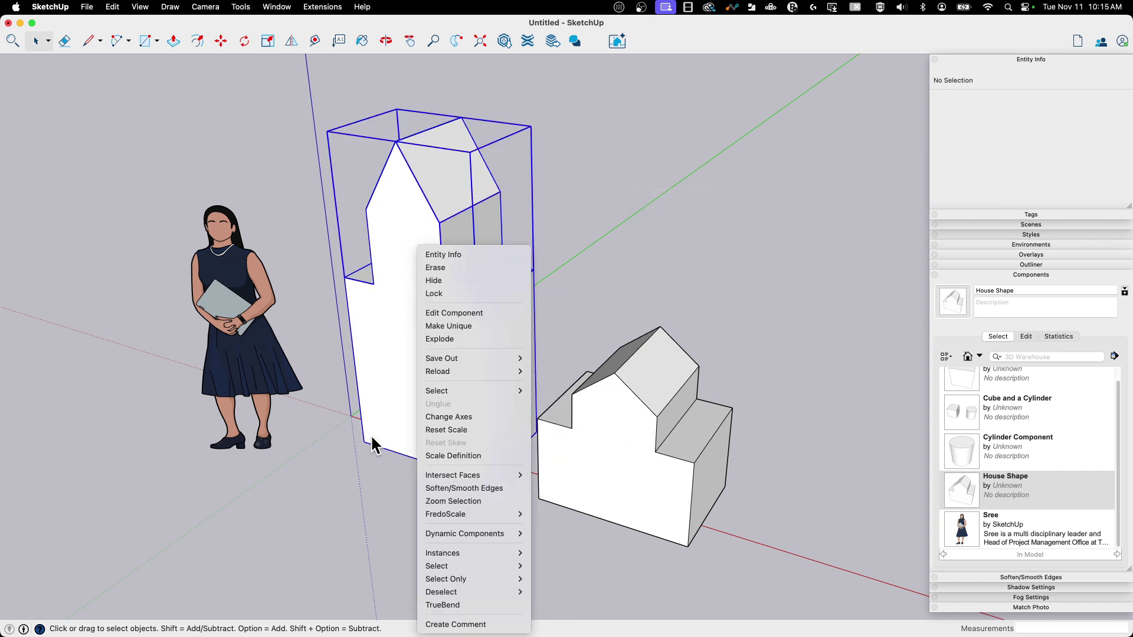
{"action": "left_click", "coordinate": [662, 176]}
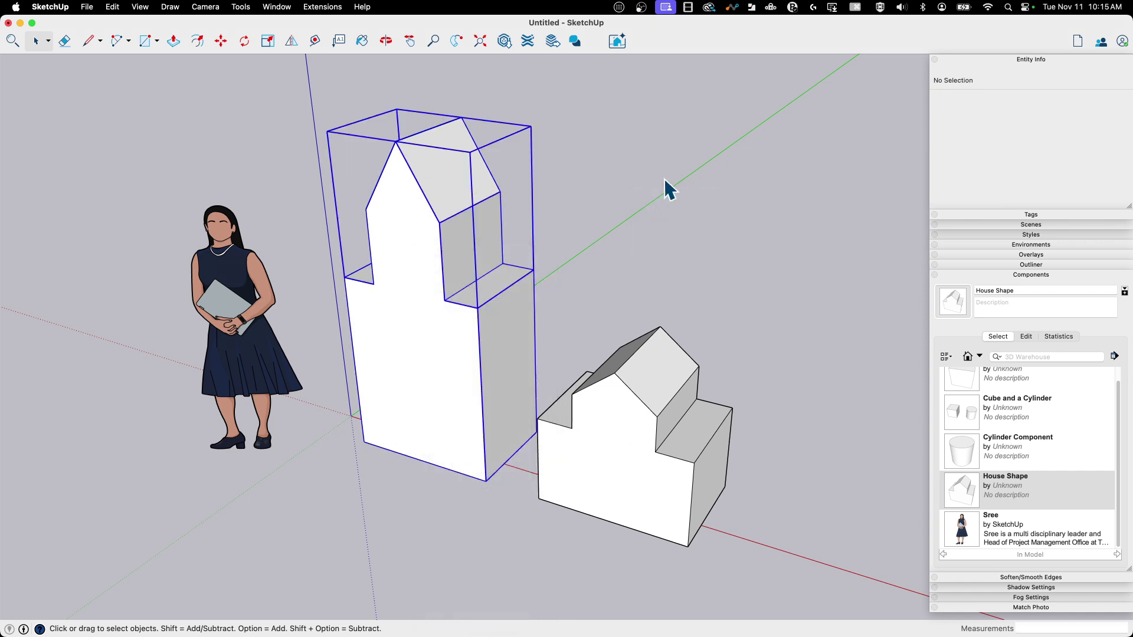
{"action": "middle_click_drag", "start_coordinate": [618, 435], "coordinate": [503, 392], "text": "shift"}
{"action": "right_click", "coordinate": [503, 391]}
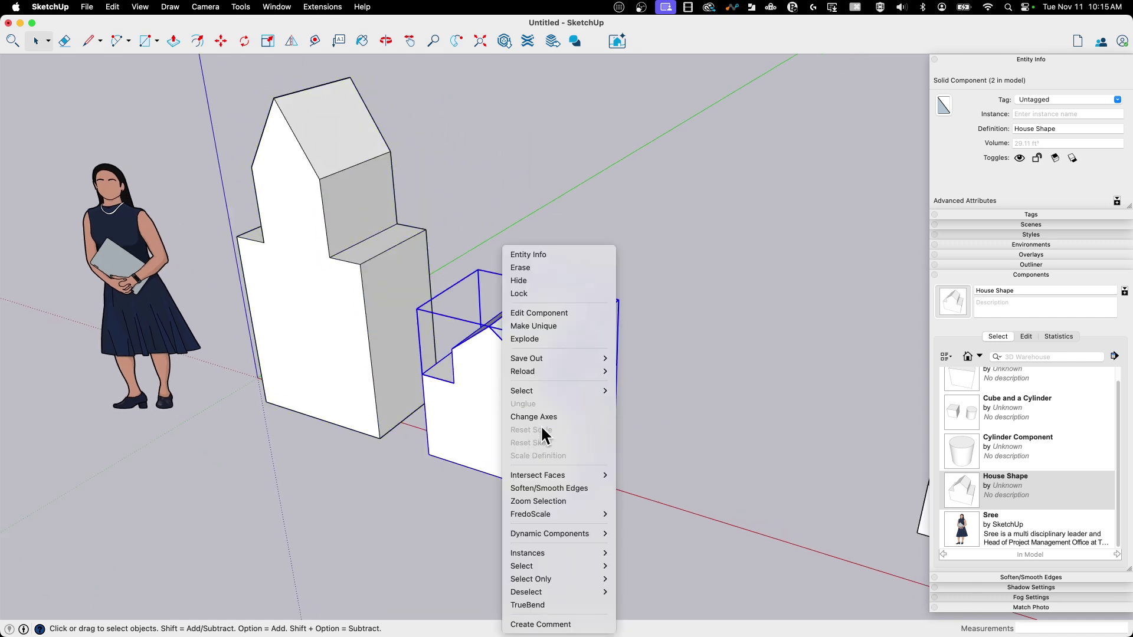
{"action": "left_click", "coordinate": [488, 134]}
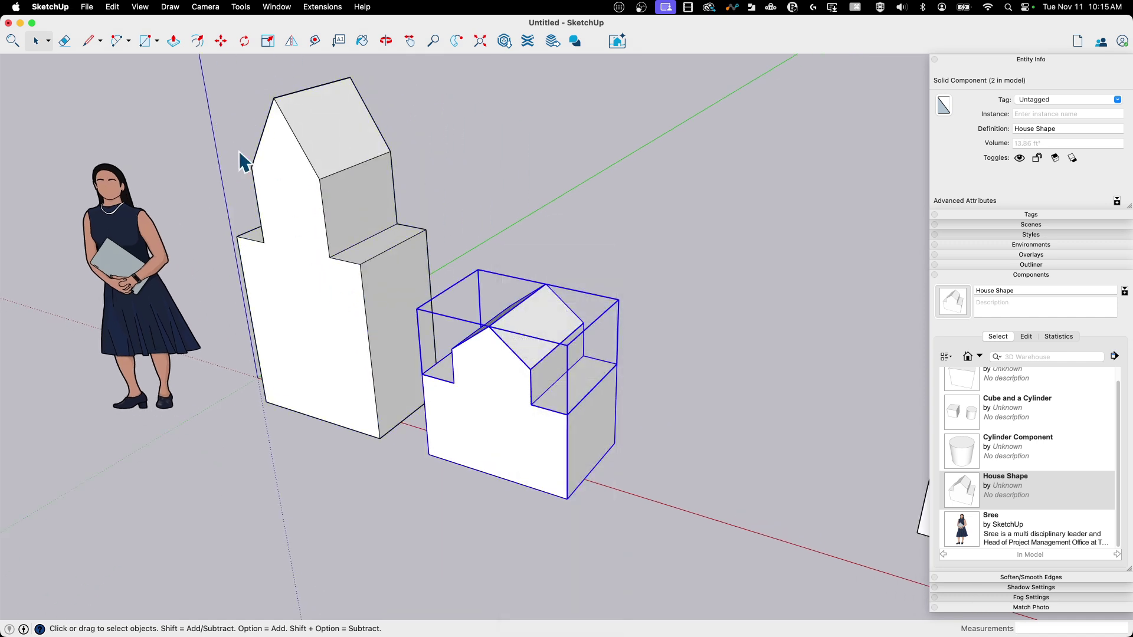
- Apply Reset Scale to the tall house so it returns to 13.88 ft³, then select the right house
{"action": "middle_click_drag", "start_coordinate": [253, 167], "coordinate": [348, 210], "text": "shift"}
{"action": "right_click", "coordinate": [374, 239]}
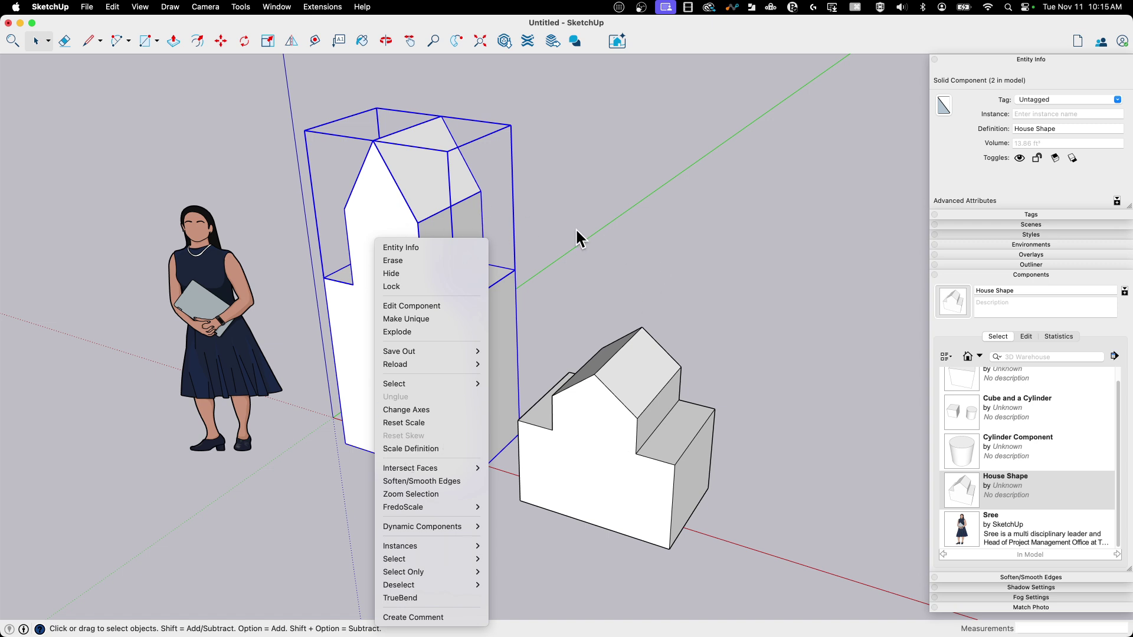
{"action": "left_click", "coordinate": [439, 421]}
{"action": "middle_click_drag", "start_coordinate": [650, 378], "coordinate": [408, 262]}
{"action": "left_click", "coordinate": [560, 383]}
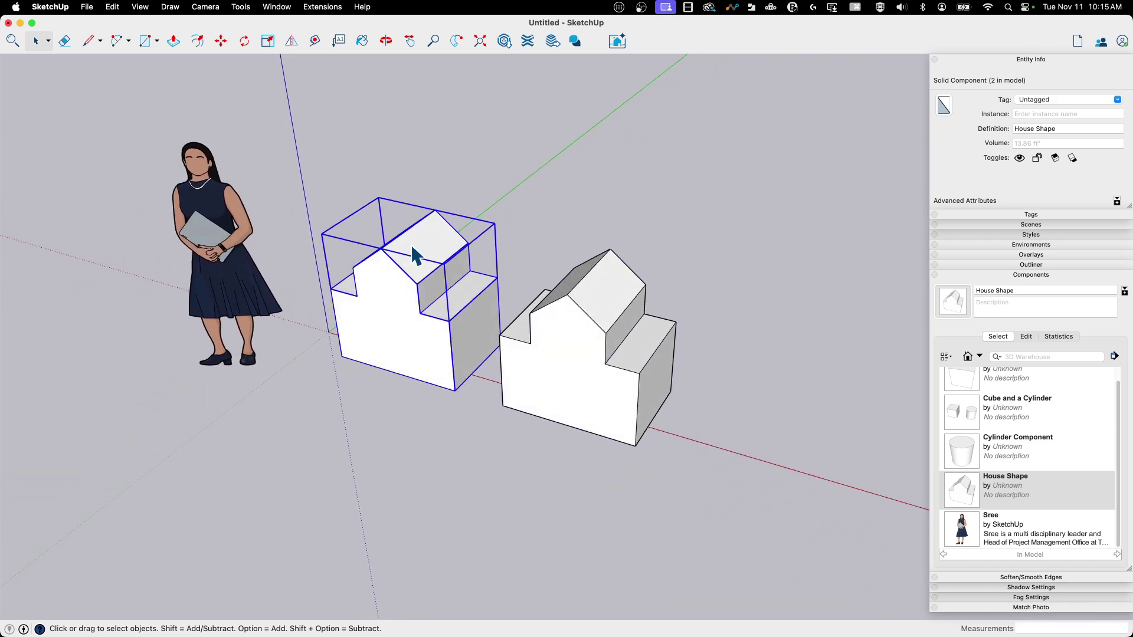
- Stretch the house to twice its height and apply Scale Definition to it
{"action": "key", "text": "s"}
{"action": "left_click_drag", "start_coordinate": [416, 236], "coordinate": [395, 103]}
{"action": "middle_click_drag", "start_coordinate": [657, 255], "coordinate": [418, 220]}
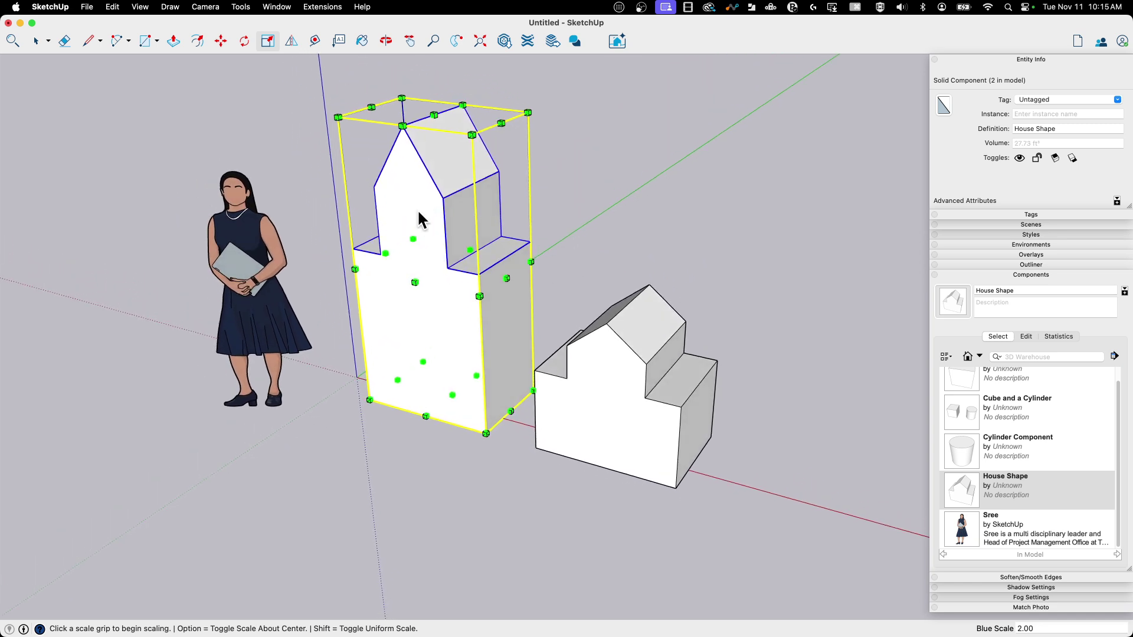
{"action": "right_click", "coordinate": [417, 209]}
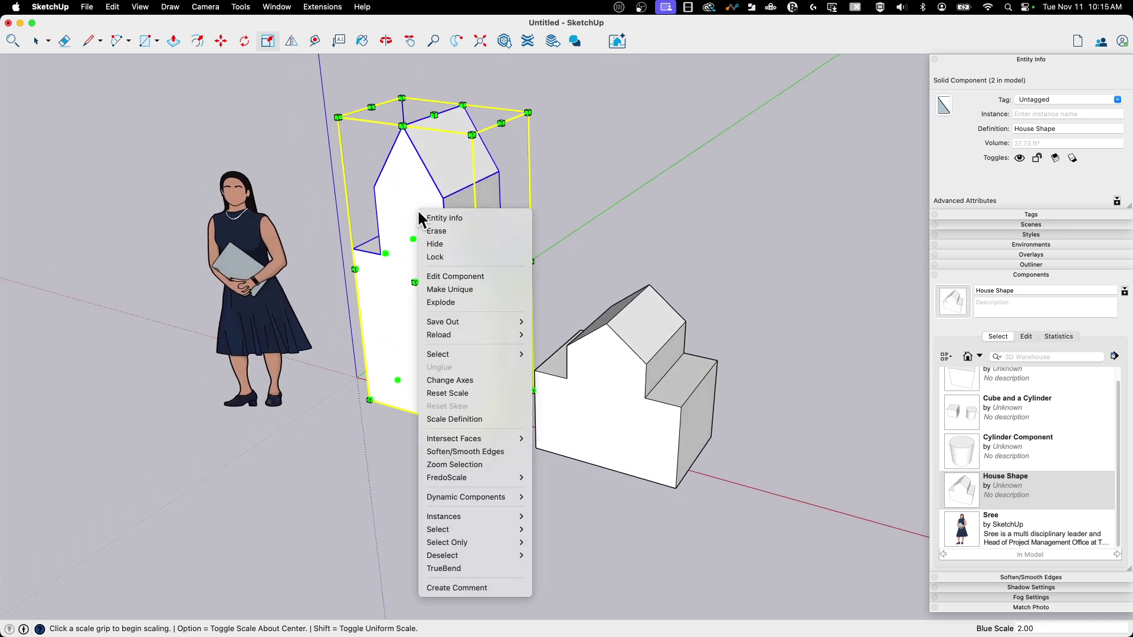
{"action": "left_click", "coordinate": [441, 420]}
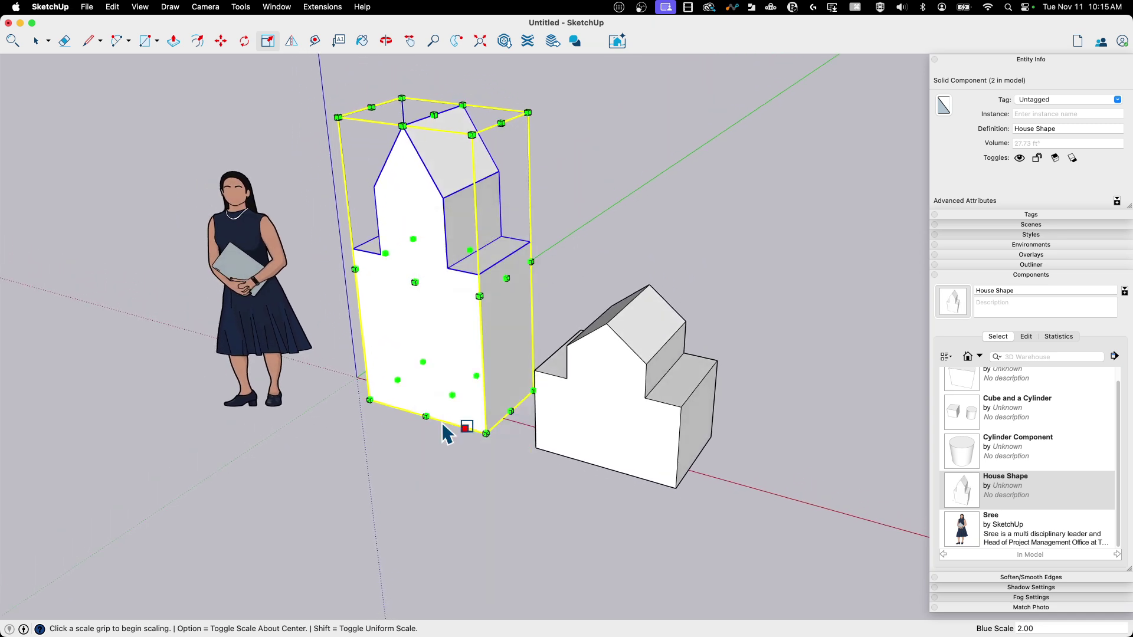
- Apply Reset Scale to the smaller house copy, then undo the scale changes
{"action": "middle_click_drag", "start_coordinate": [447, 434], "coordinate": [614, 287]}
{"action": "key", "text": "space"}
{"action": "left_click", "coordinate": [561, 251]}
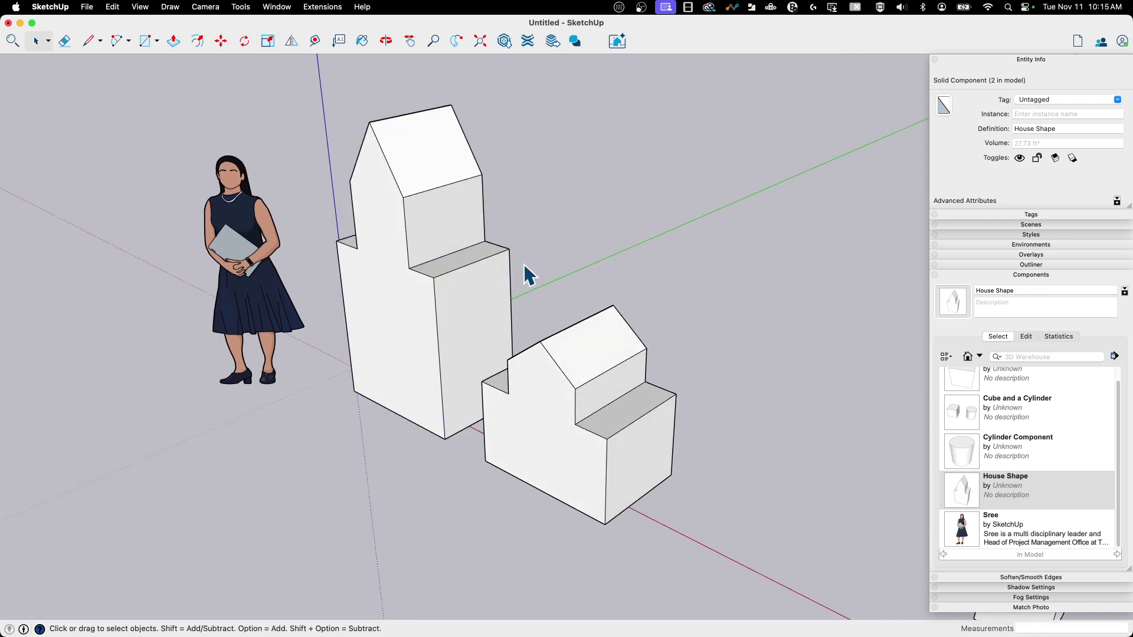
{"action": "middle_click_drag", "start_coordinate": [478, 285], "coordinate": [511, 313]}
{"action": "left_click", "coordinate": [415, 285]}
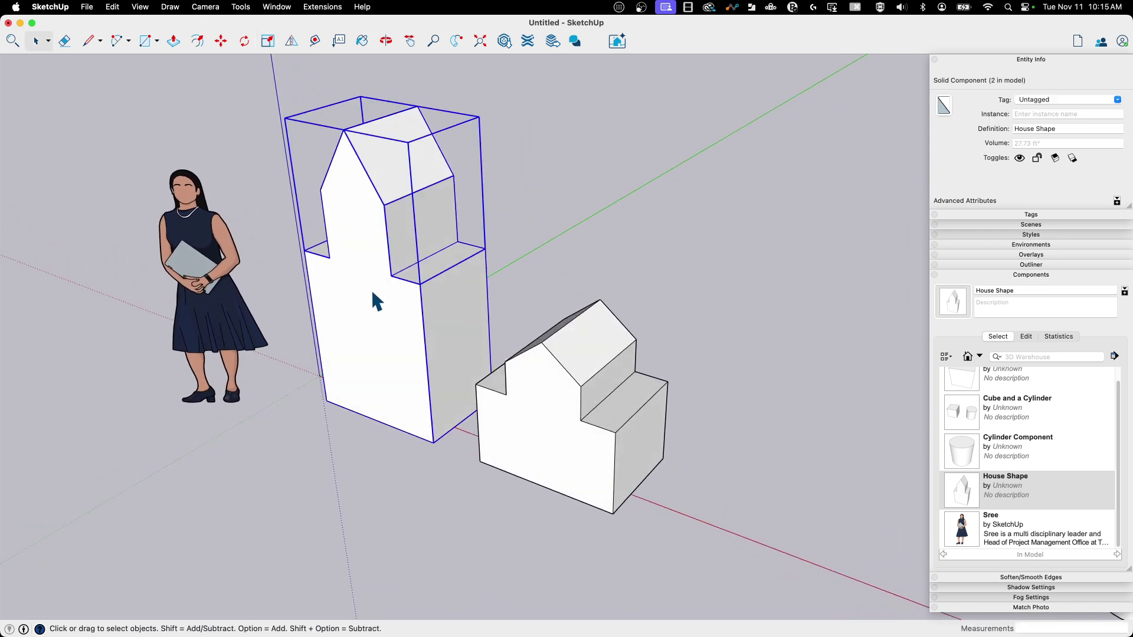
{"action": "left_click", "coordinate": [589, 419]}
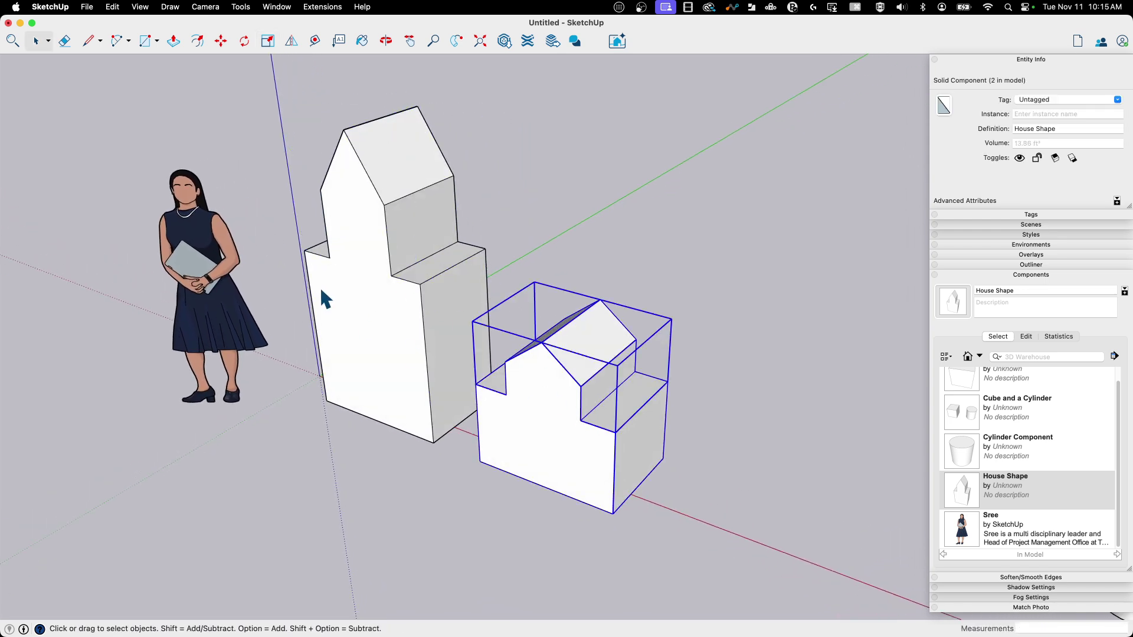
{"action": "right_click", "coordinate": [562, 385]}
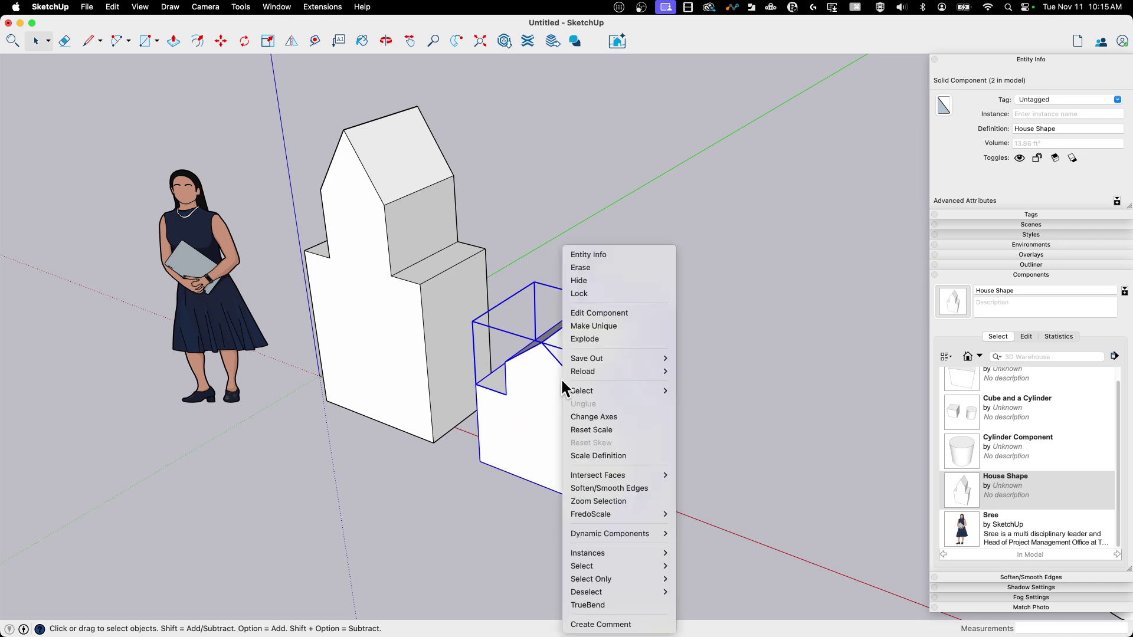
{"action": "left_click", "coordinate": [604, 430]}
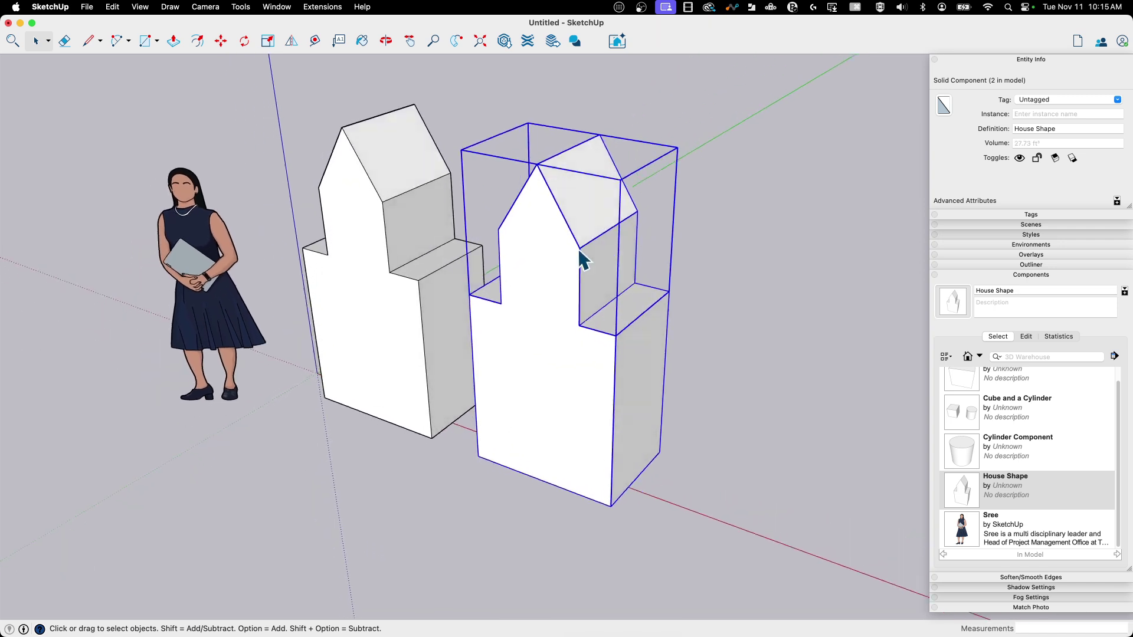
{"action": "middle_click_drag", "start_coordinate": [578, 250], "coordinate": [589, 88]}
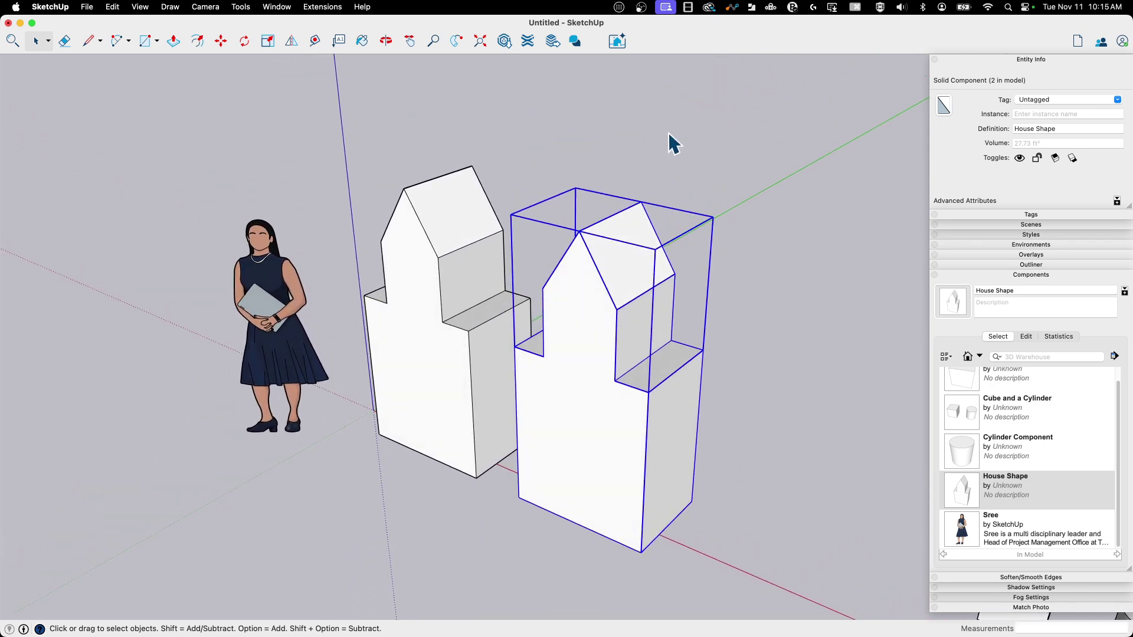
{"action": "key", "text": "super+z"}
{"action": "key", "text": "super+z"}
{"action": "key", "text": "super+z"}
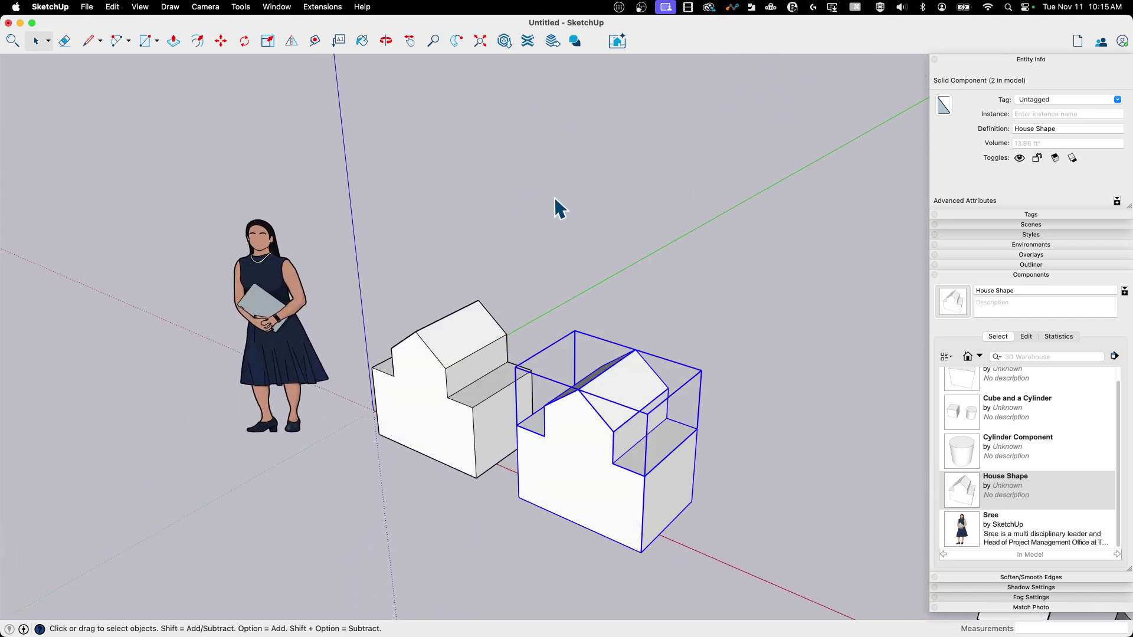
- Stretch the left house copy to three times its length along green
{"action": "middle_click_drag", "start_coordinate": [681, 218], "coordinate": [421, 233]}
{"action": "left_click", "coordinate": [425, 239]}
{"action": "key", "text": "s"}
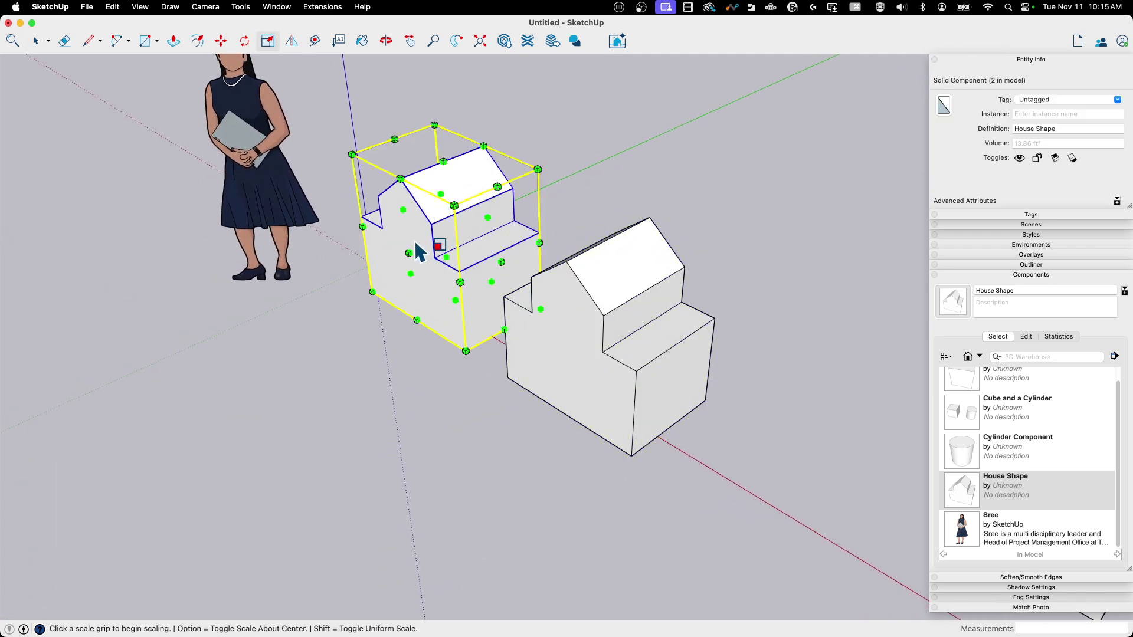
{"action": "left_click_drag", "start_coordinate": [419, 246], "coordinate": [230, 323]}
{"action": "key", "text": "space"}
{"action": "middle_click_drag", "start_coordinate": [484, 218], "coordinate": [678, 265]}
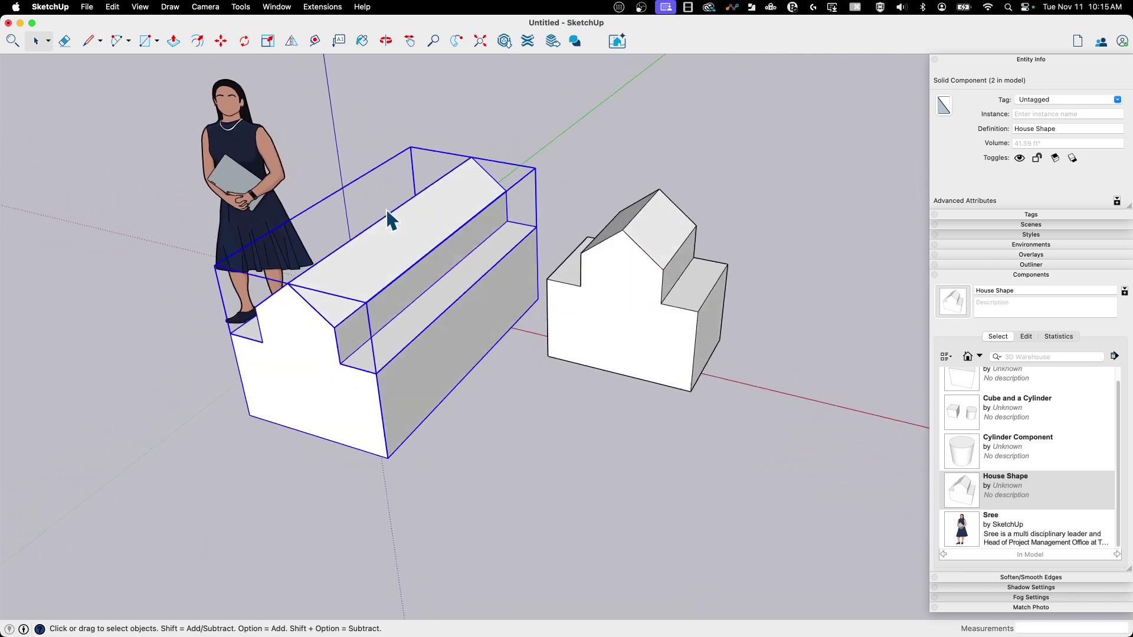
{"action": "mouse_move", "coordinate": [361, 256]}
{"action": "middle_mouse_down"}
{"action": "mouse_move", "coordinate": [425, 285]}
{"action": "mouse_move", "coordinate": [412, 291]}
{"action": "mouse_move", "coordinate": [615, 240]}
{"action": "mouse_move", "coordinate": [602, 267]}
{"action": "mouse_move", "coordinate": [589, 259]}
{"action": "middle_mouse_up"}
- Apply Scale Definition so the stretched 41.59 ft³ size becomes the component's base
{"action": "right_click", "coordinate": [305, 247]}
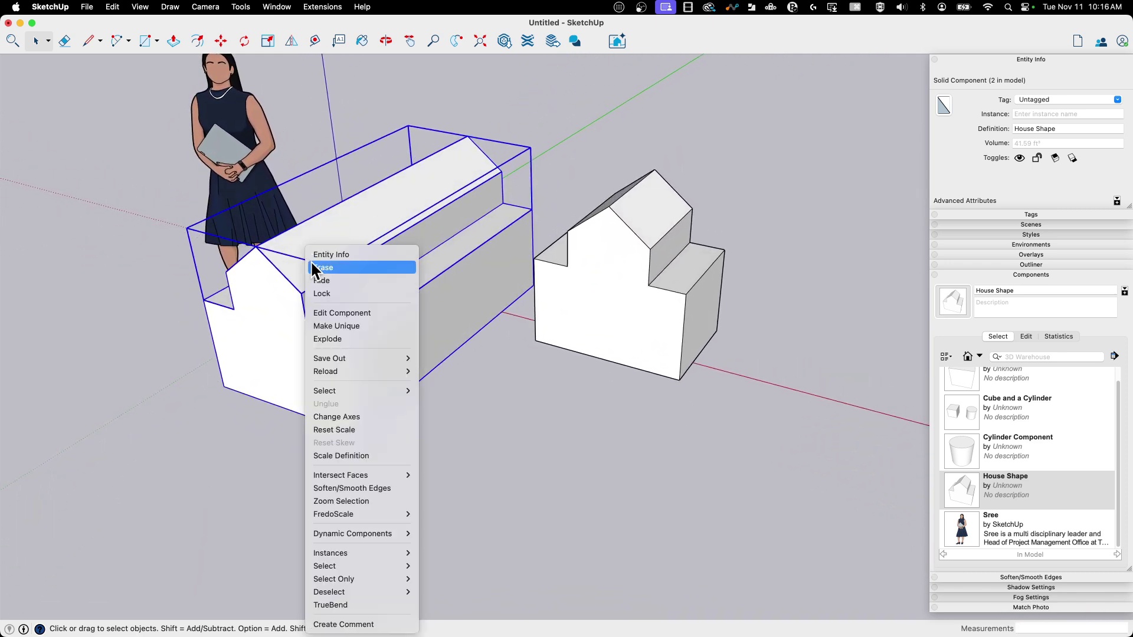
{"action": "left_click", "coordinate": [352, 456]}
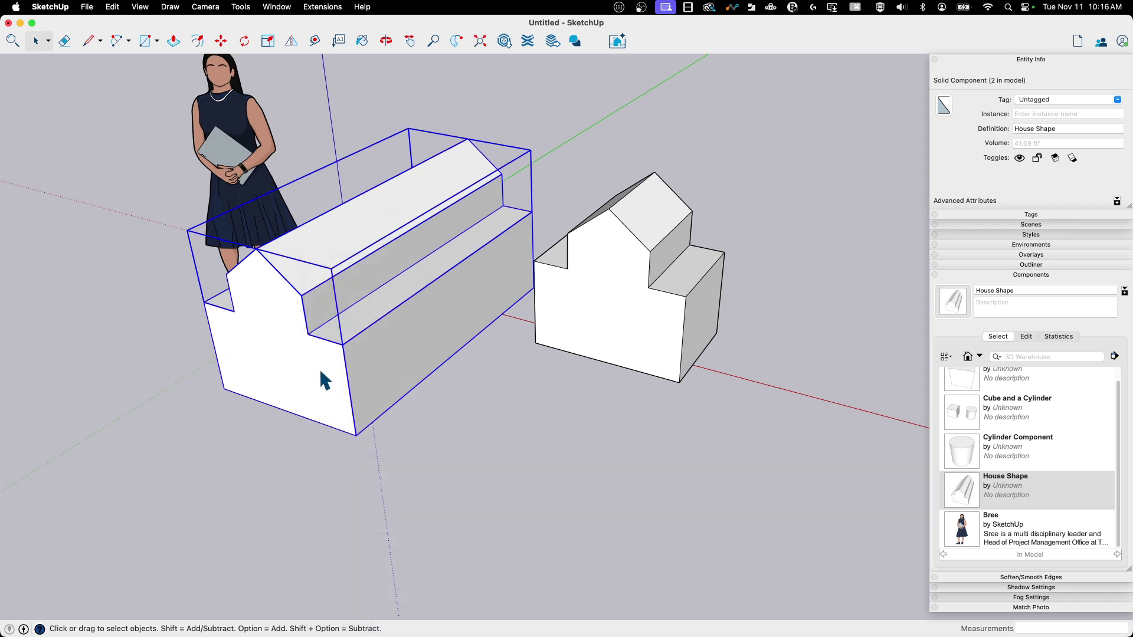
{"action": "middle_click_drag", "start_coordinate": [347, 360], "coordinate": [415, 255]}
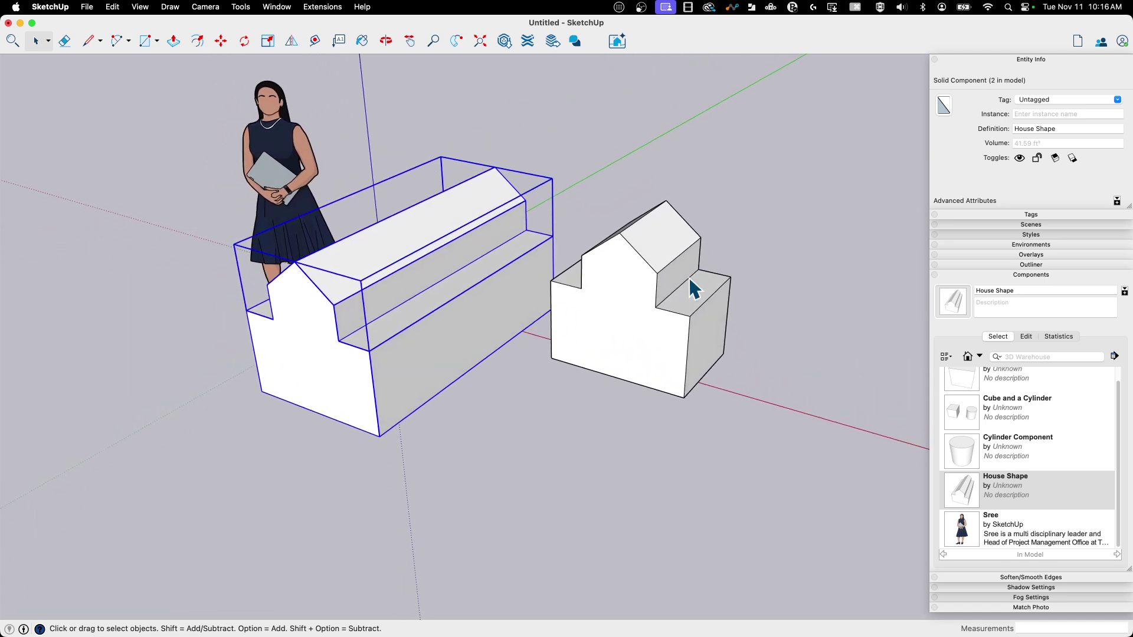
{"action": "middle_click_drag", "start_coordinate": [687, 269], "coordinate": [480, 361]}
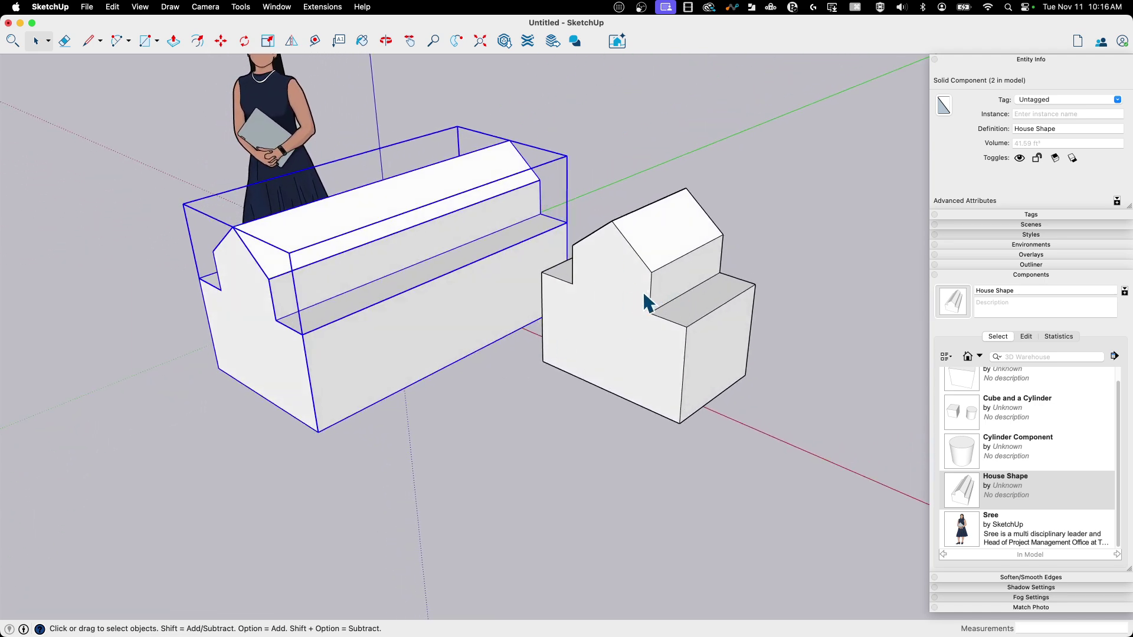
- Reset Scale on the right house so it matches the long 41.59 ft³ form, then compare both copies
{"action": "right_click", "coordinate": [626, 263]}
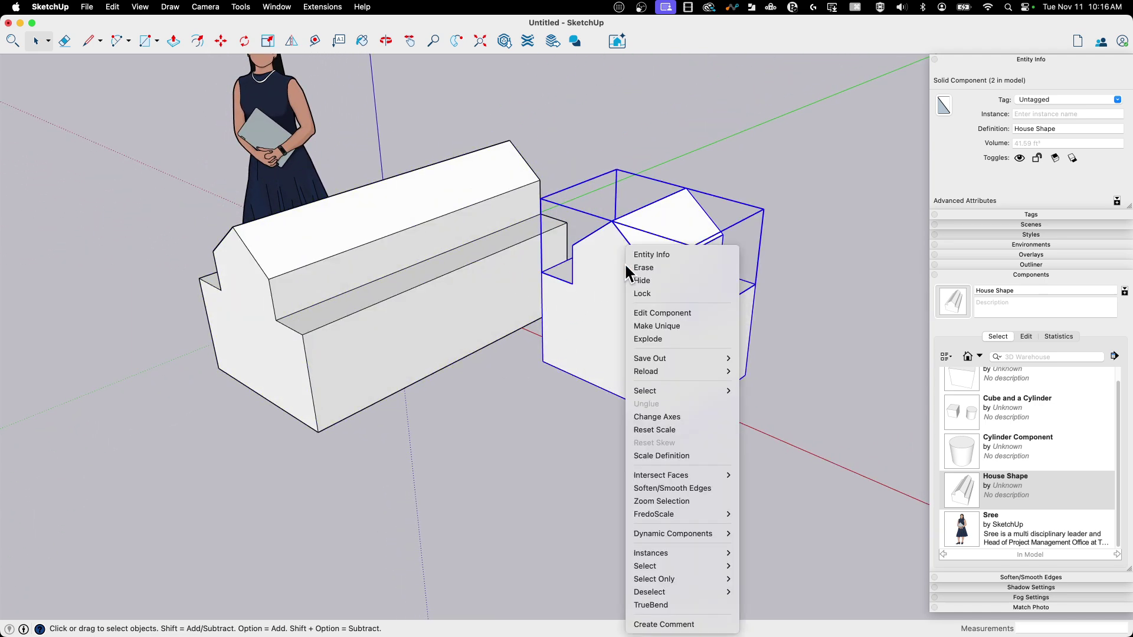
{"action": "left_click", "coordinate": [707, 431]}
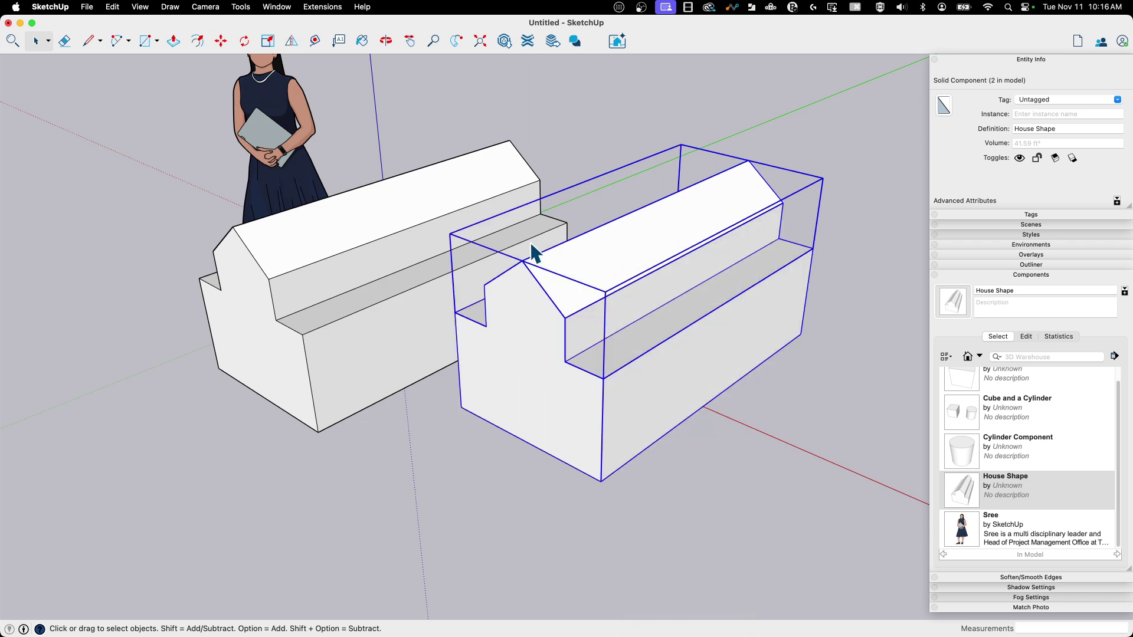
{"action": "middle_click_drag", "start_coordinate": [435, 295], "coordinate": [631, 302]}
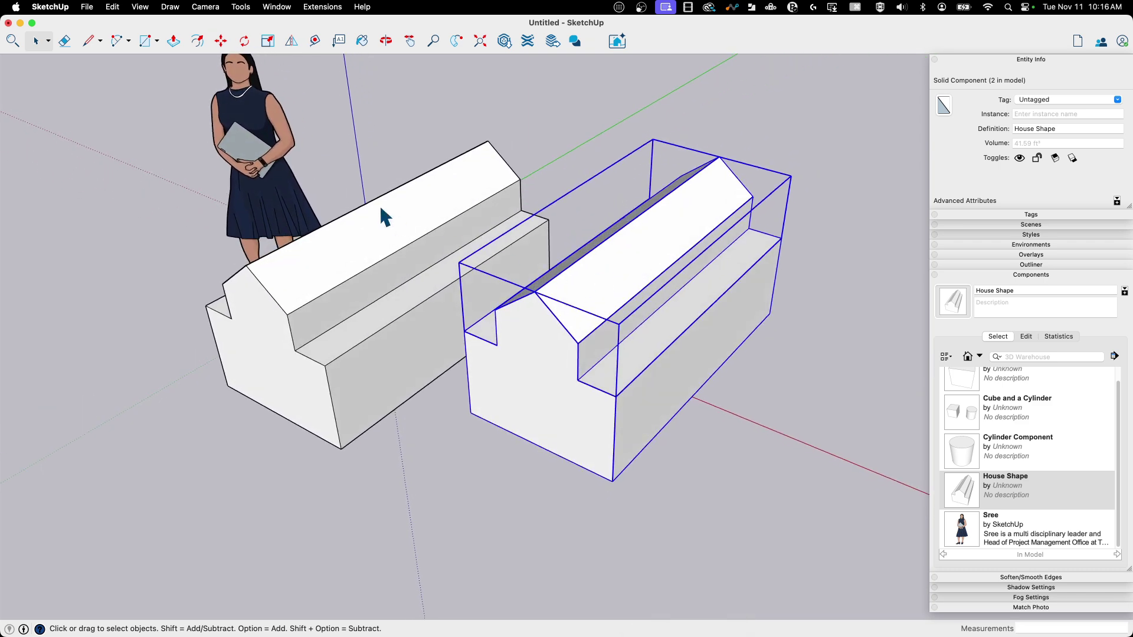
{"action": "middle_click_drag", "start_coordinate": [335, 229], "coordinate": [541, 308]}
{"action": "middle_click_drag", "start_coordinate": [464, 219], "coordinate": [632, 302]}
{"action": "scroll", "coordinate": [527, 290], "scroll_direction": "down", "scroll_amount": 2}
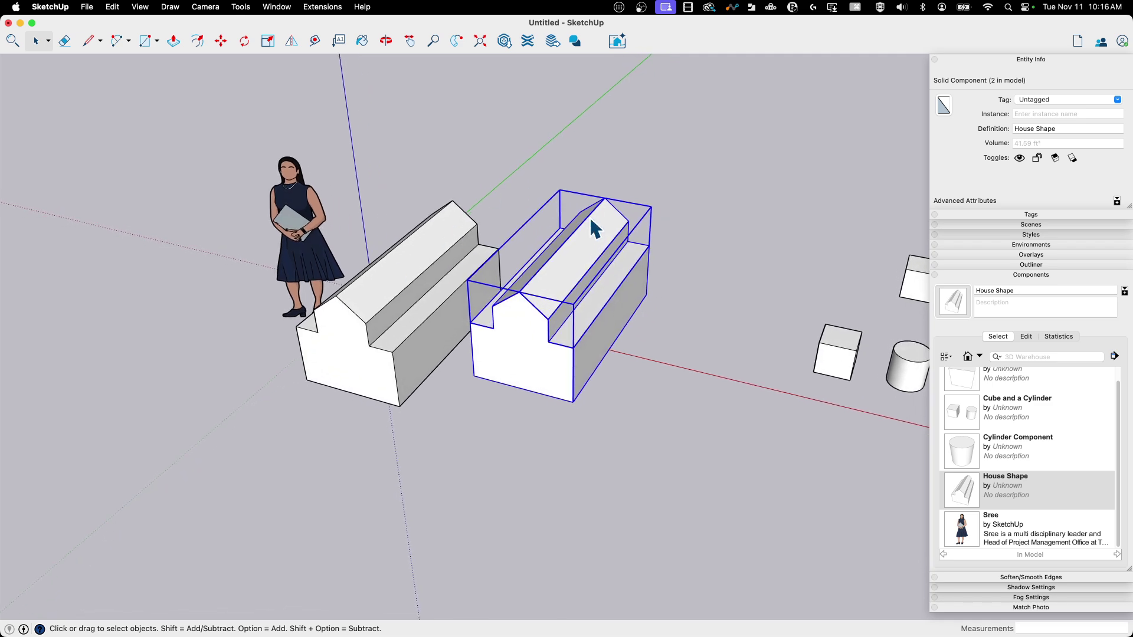
{"action": "middle_click_drag", "start_coordinate": [426, 266], "coordinate": [425, 296]}
- Inside the left house, select all geometry, start a height scale, then cancel it with Esc
{"action": "double_click", "coordinate": [424, 296]}
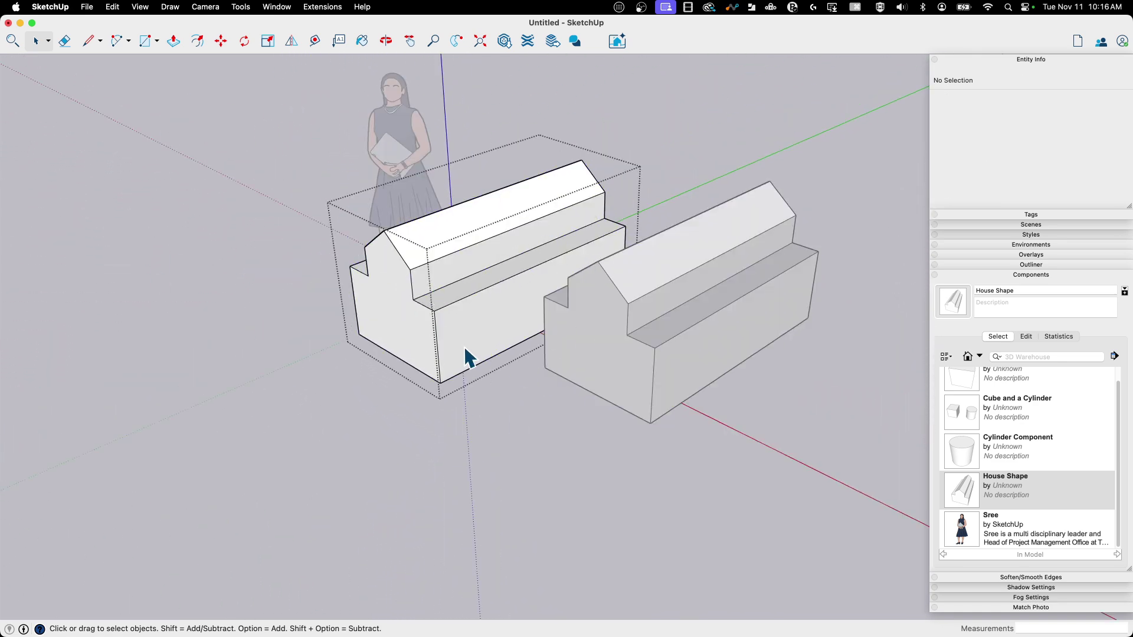
{"action": "left_click", "coordinate": [749, 155]}
{"action": "double_click", "coordinate": [494, 238]}
{"action": "key", "text": "super+a"}
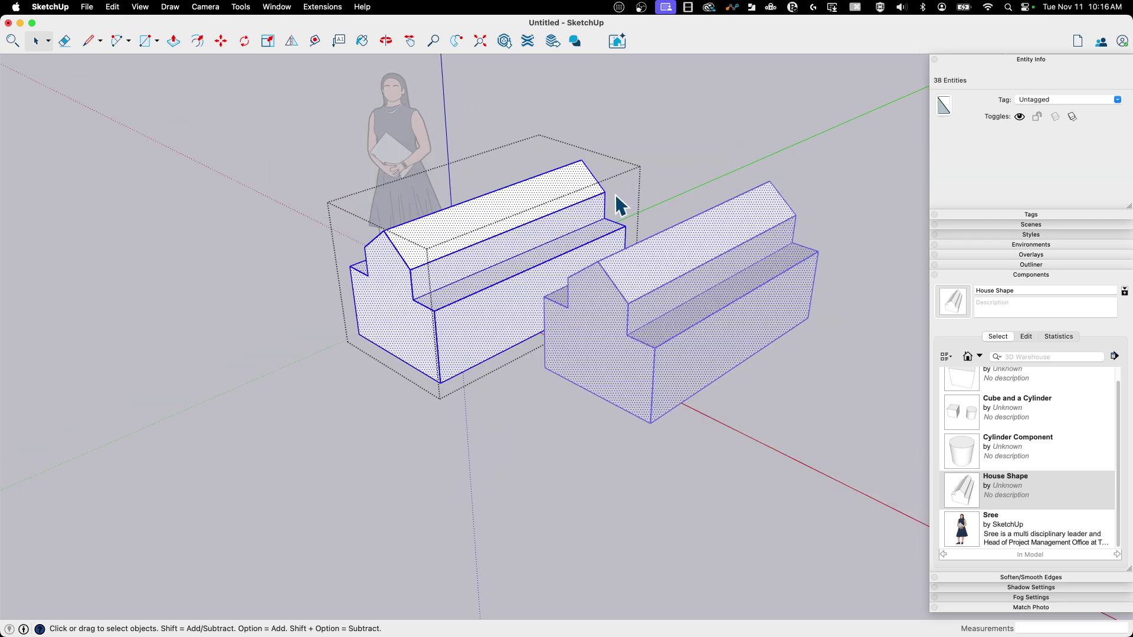
{"action": "key", "text": "s"}
{"action": "left_click", "coordinate": [491, 192]}
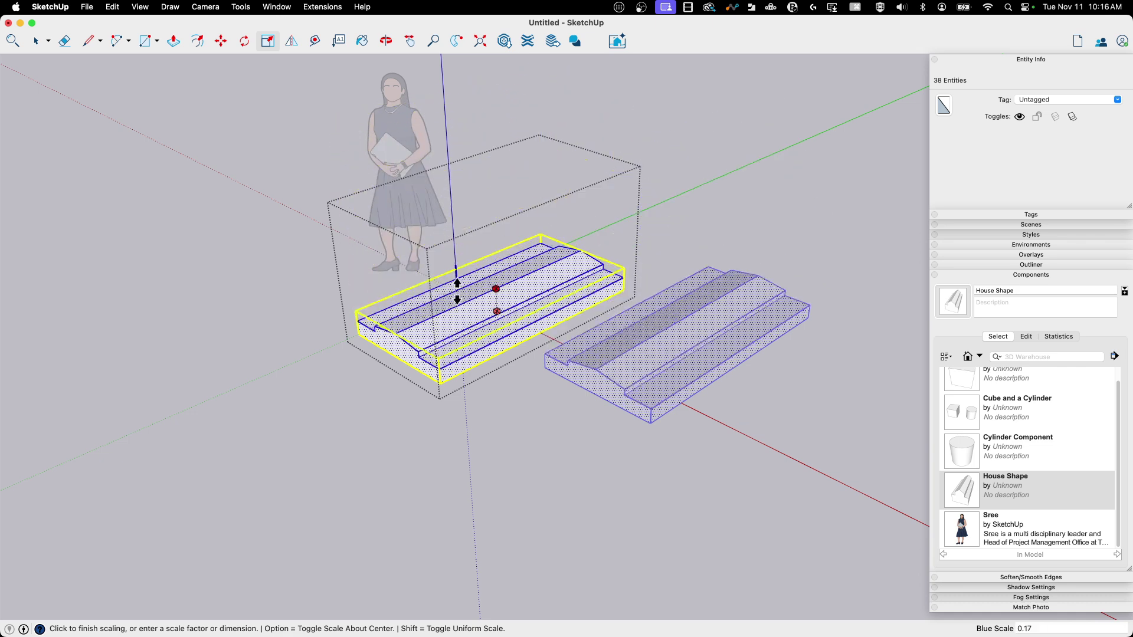
{"action": "key", "text": "Escape"}
{"action": "key", "text": "space"}
- Close the house's edit context and zoom toward the cubes and cylinders
{"action": "left_click", "coordinate": [672, 148]}
{"action": "scroll", "coordinate": [672, 147], "scroll_direction": "up", "scroll_amount": 6}
{"action": "scroll", "coordinate": [679, 153], "scroll_direction": "up", "scroll_amount": 5}
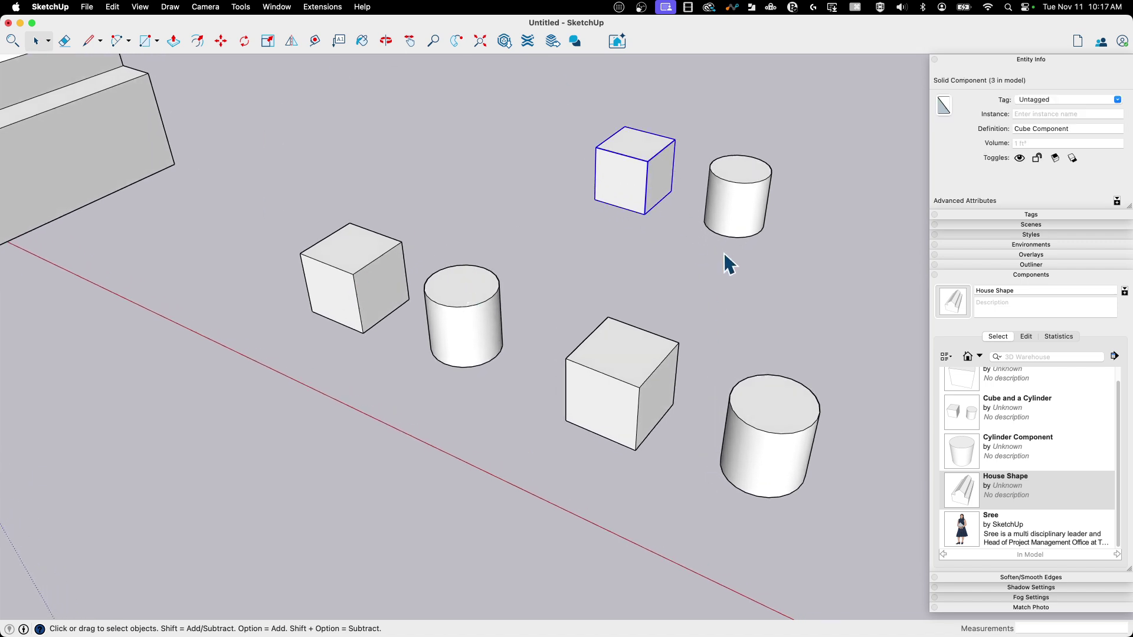
{"action": "left_click", "coordinate": [749, 202]}
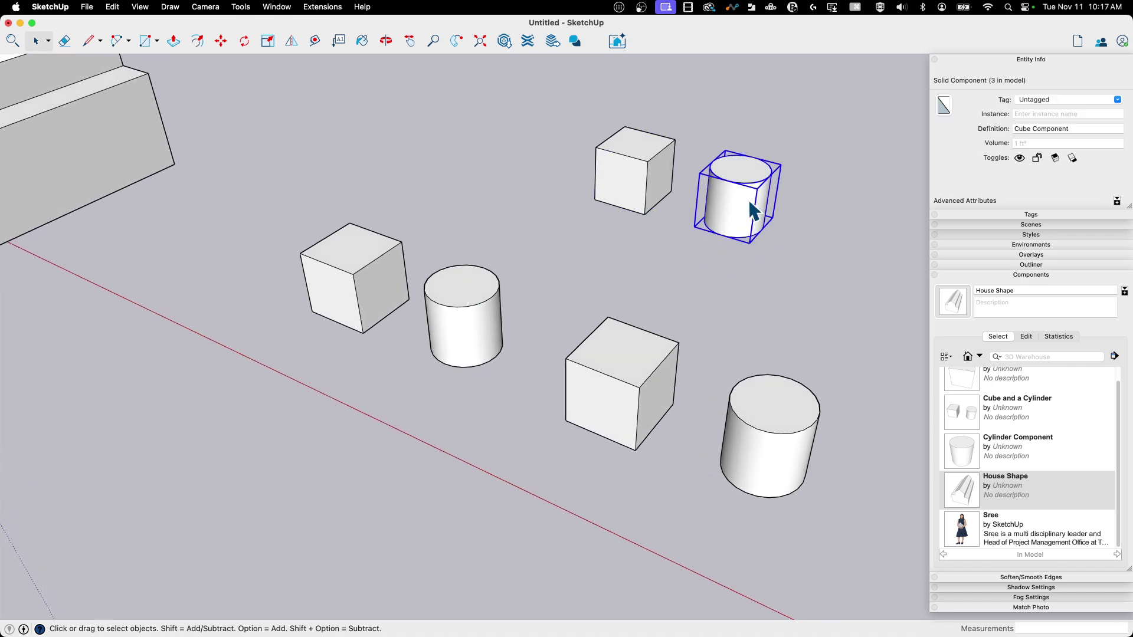
{"action": "left_click", "coordinate": [647, 177]}
{"action": "left_click", "coordinate": [746, 202]}
{"action": "left_click", "coordinate": [653, 177]}
{"action": "left_click", "coordinate": [756, 197]}
{"action": "left_click", "coordinate": [462, 299]}
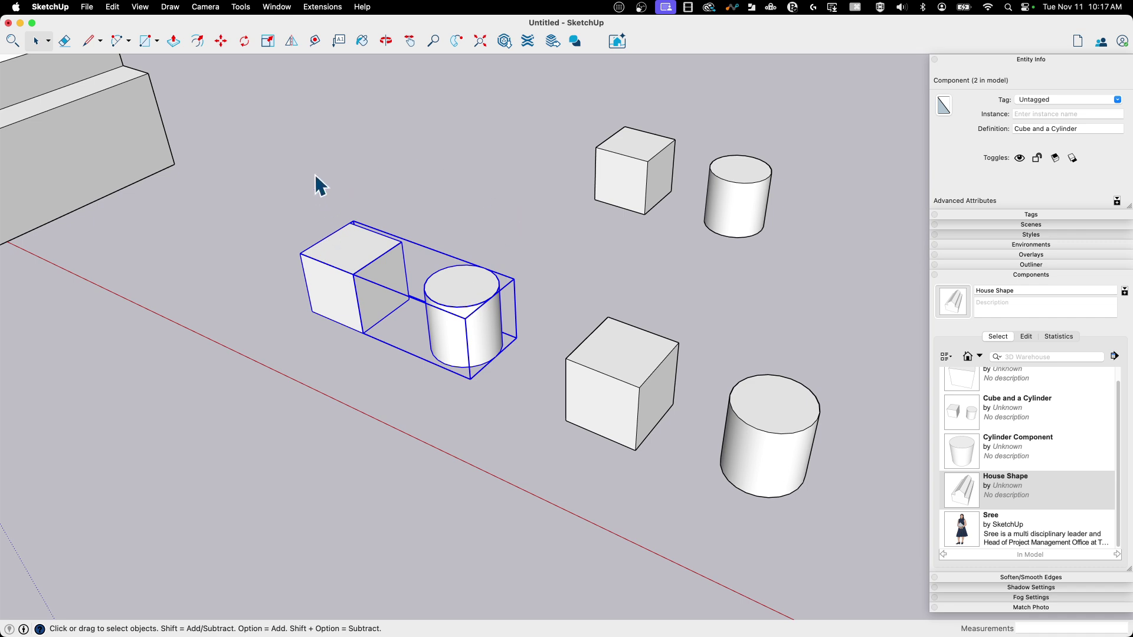
{"action": "left_click", "coordinate": [641, 396]}
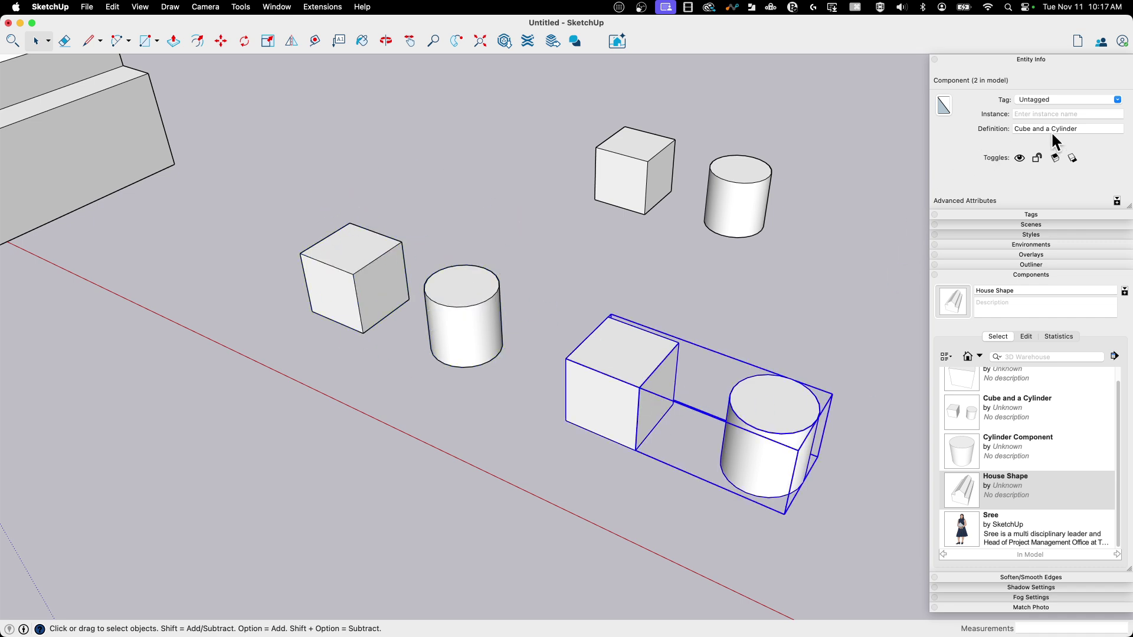
{"action": "left_click", "coordinate": [328, 292]}
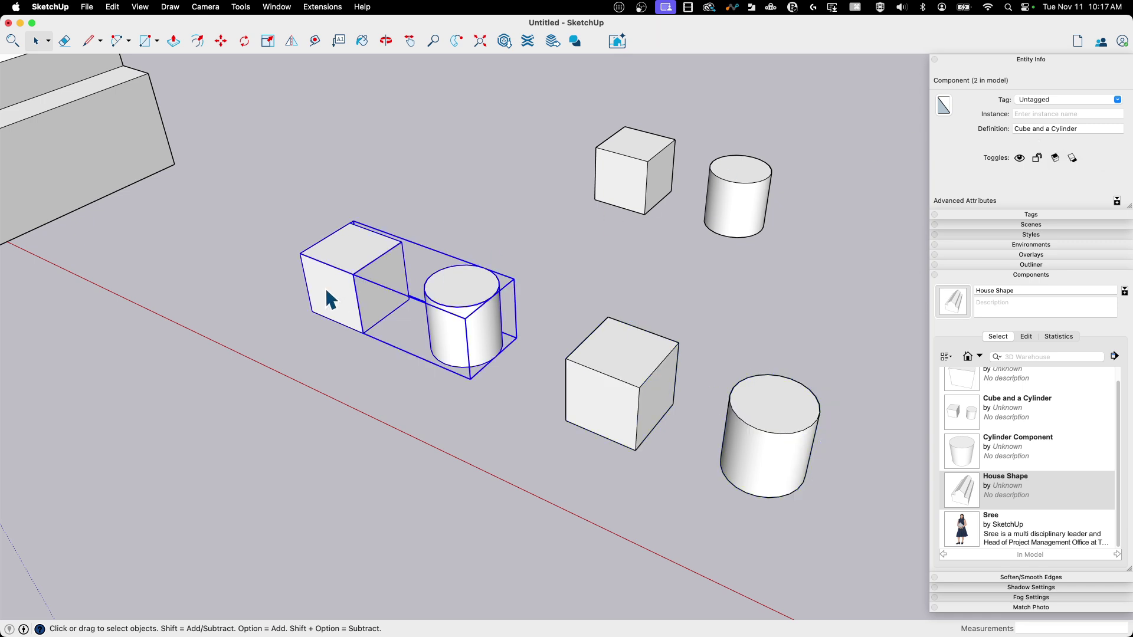
{"action": "double_click", "coordinate": [350, 276]}
{"action": "left_click", "coordinate": [354, 255]}
{"action": "left_click", "coordinate": [440, 314]}
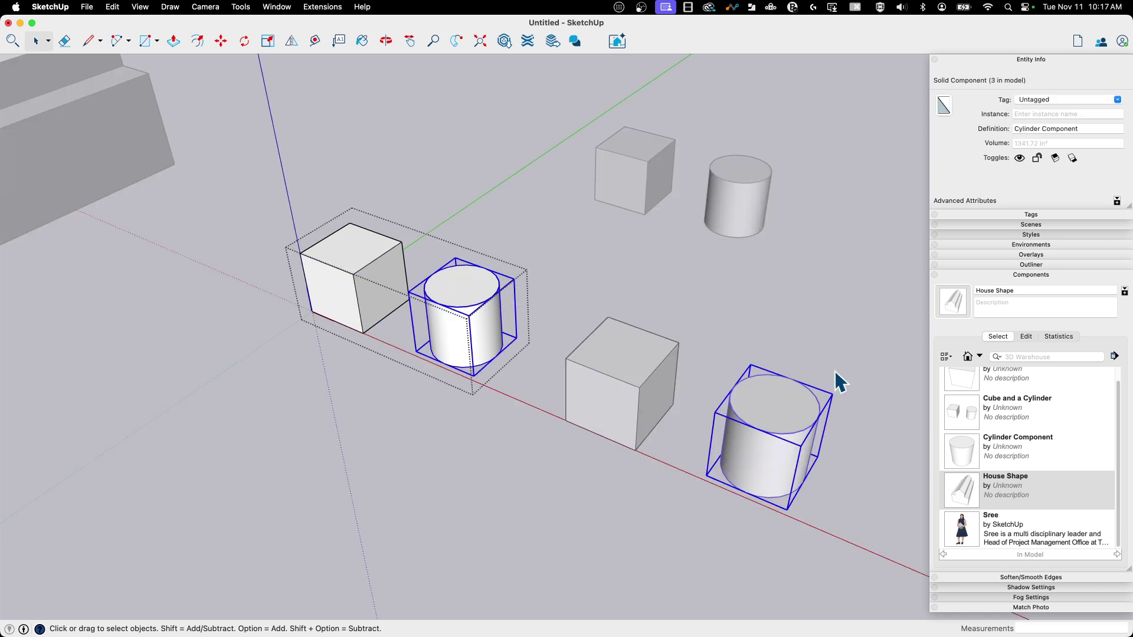
{"action": "left_click", "coordinate": [356, 264]}
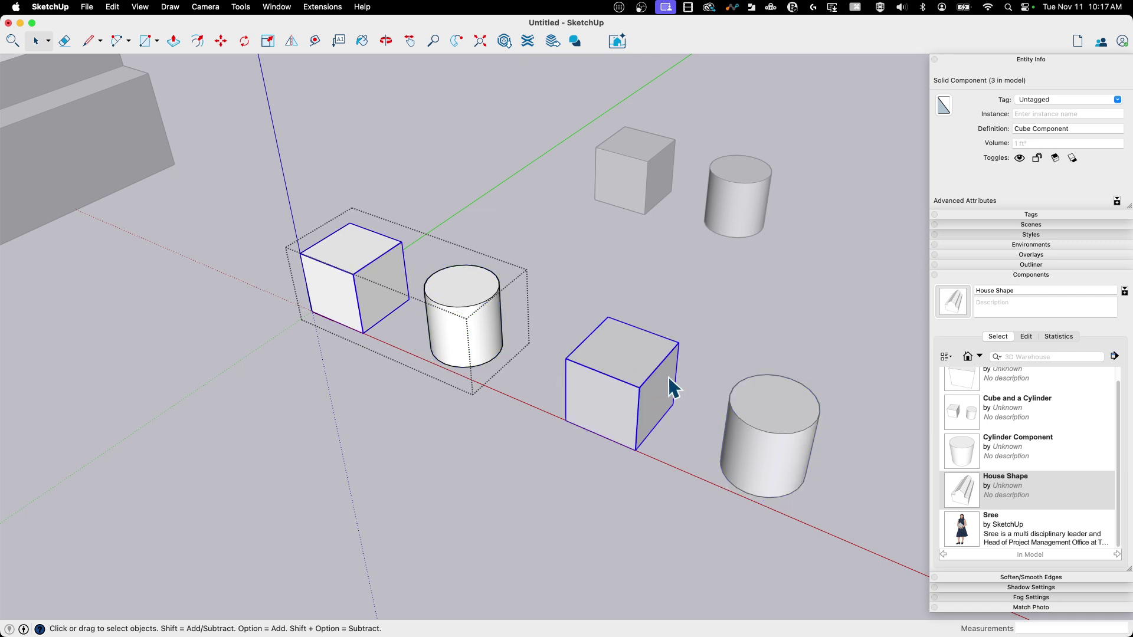
{"action": "left_click", "coordinate": [559, 277]}
{"action": "left_click", "coordinate": [463, 304]}
{"action": "left_click", "coordinate": [619, 385]}
{"action": "left_click", "coordinate": [804, 300]}
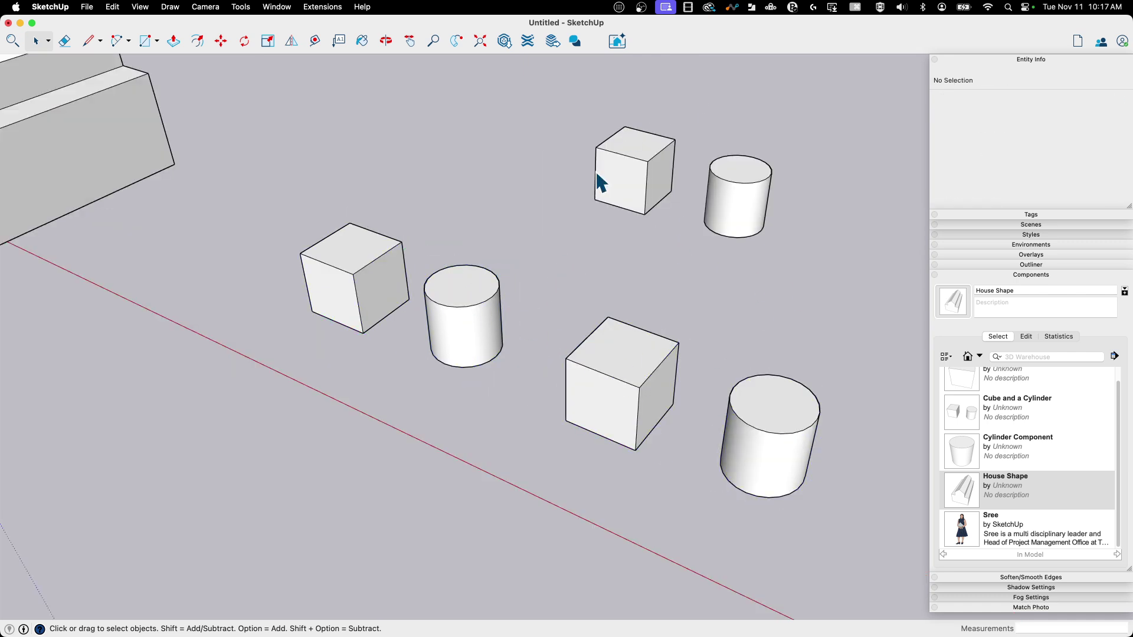
- Inside the upper-right cylinder, stretch its geometry taller, then settle it back shorter
{"action": "double_click", "coordinate": [735, 174]}
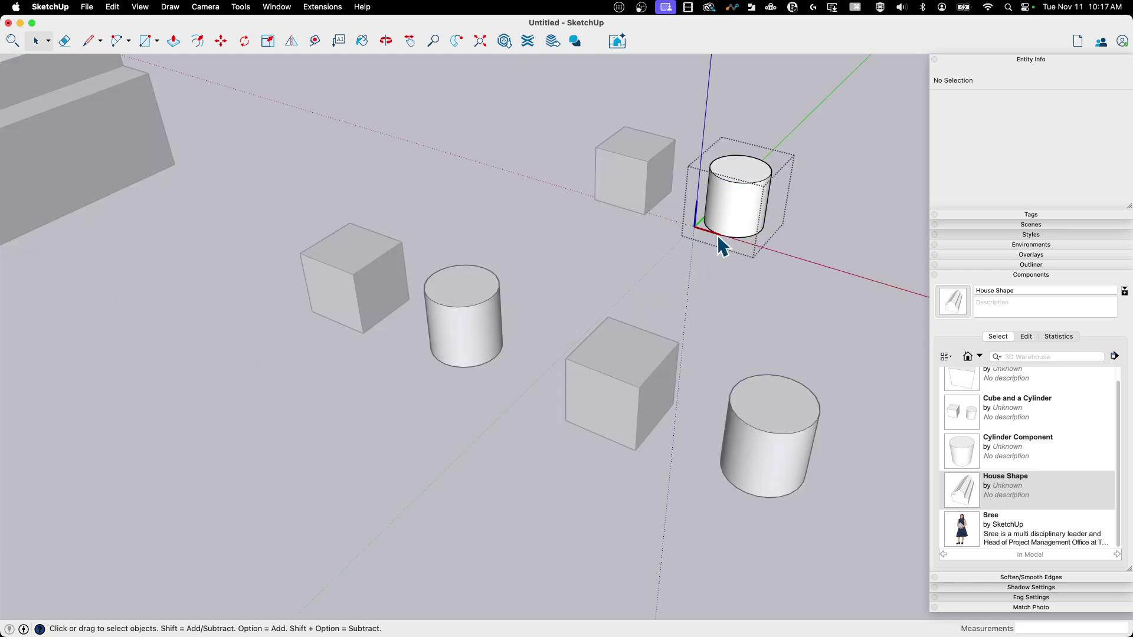
{"action": "triple_click", "coordinate": [741, 173]}
{"action": "key", "text": "s"}
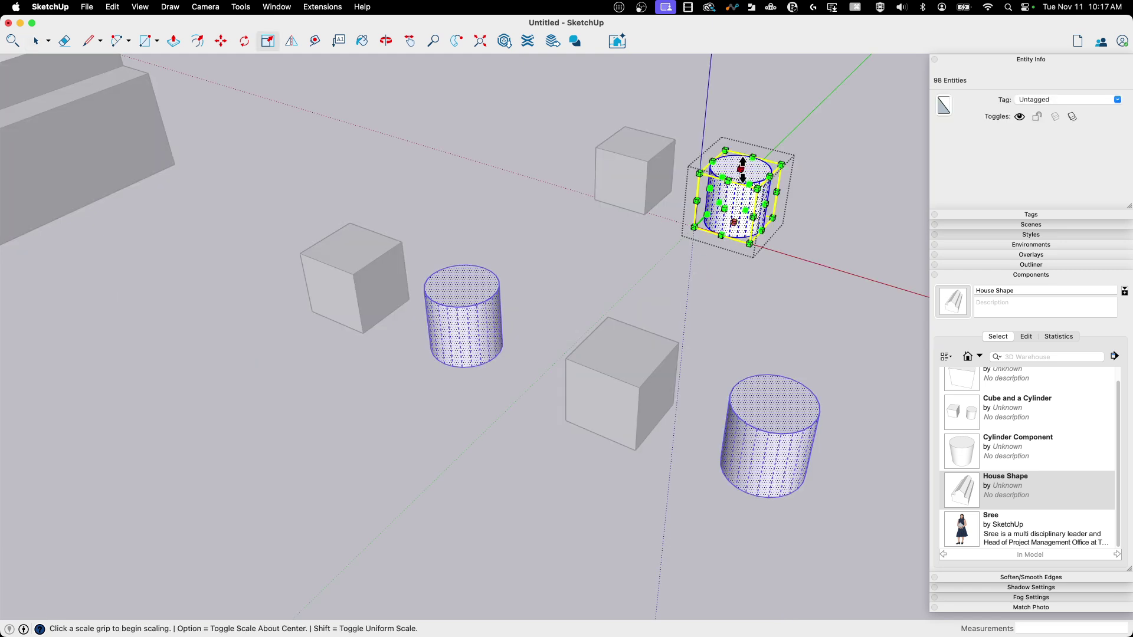
{"action": "left_click", "coordinate": [743, 170]}
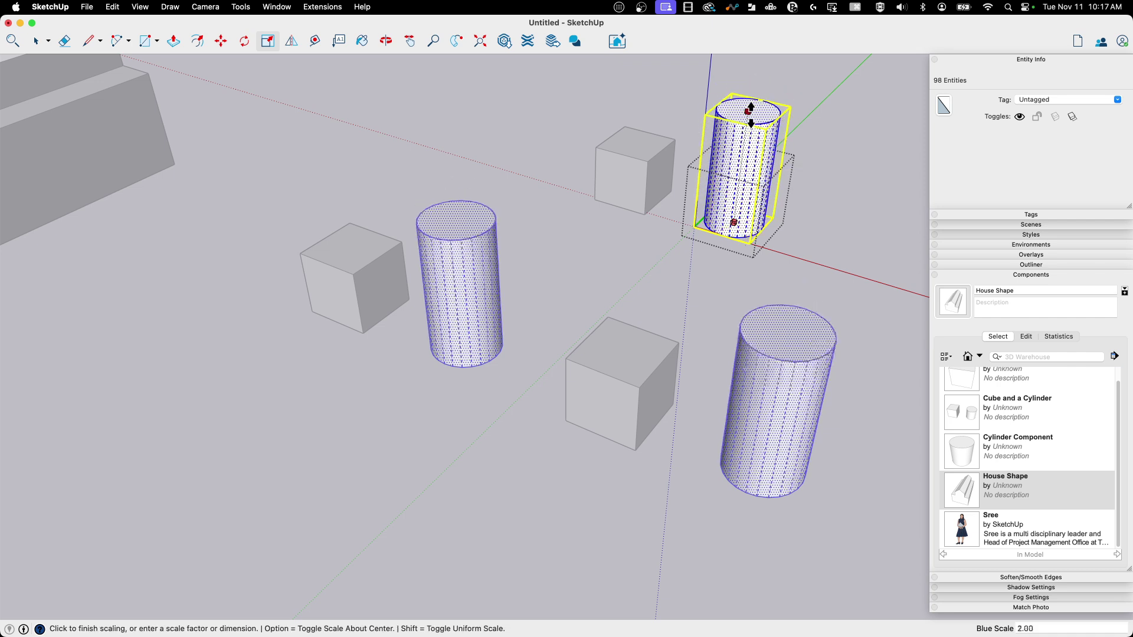
{"action": "left_click", "coordinate": [832, 168]}
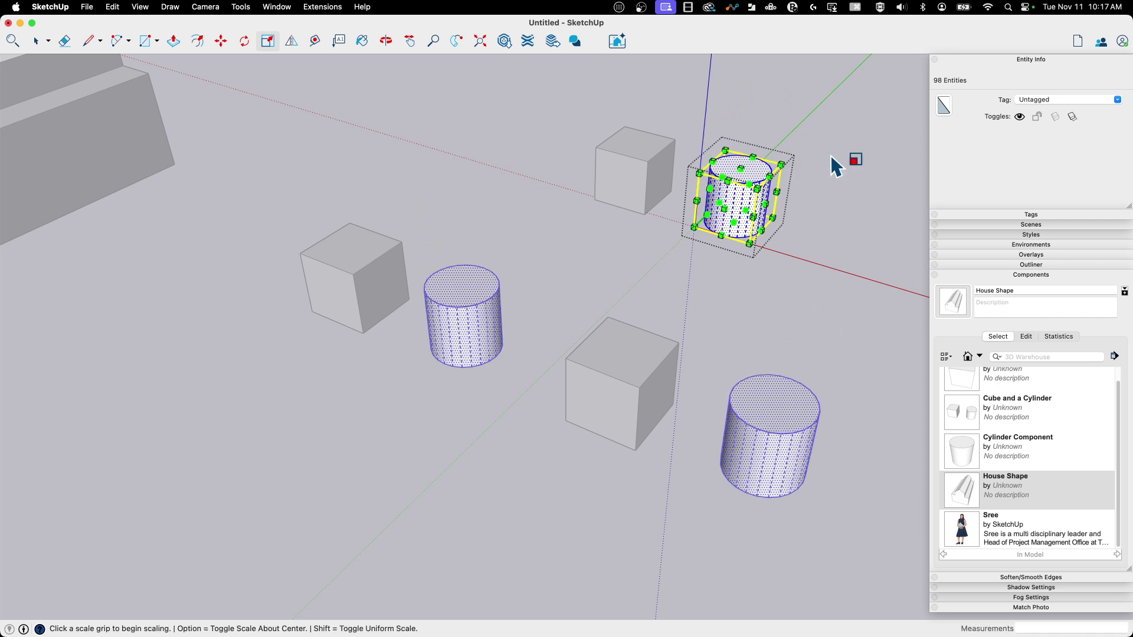
{"action": "key", "text": "space"}
{"action": "left_click", "coordinate": [646, 173]}
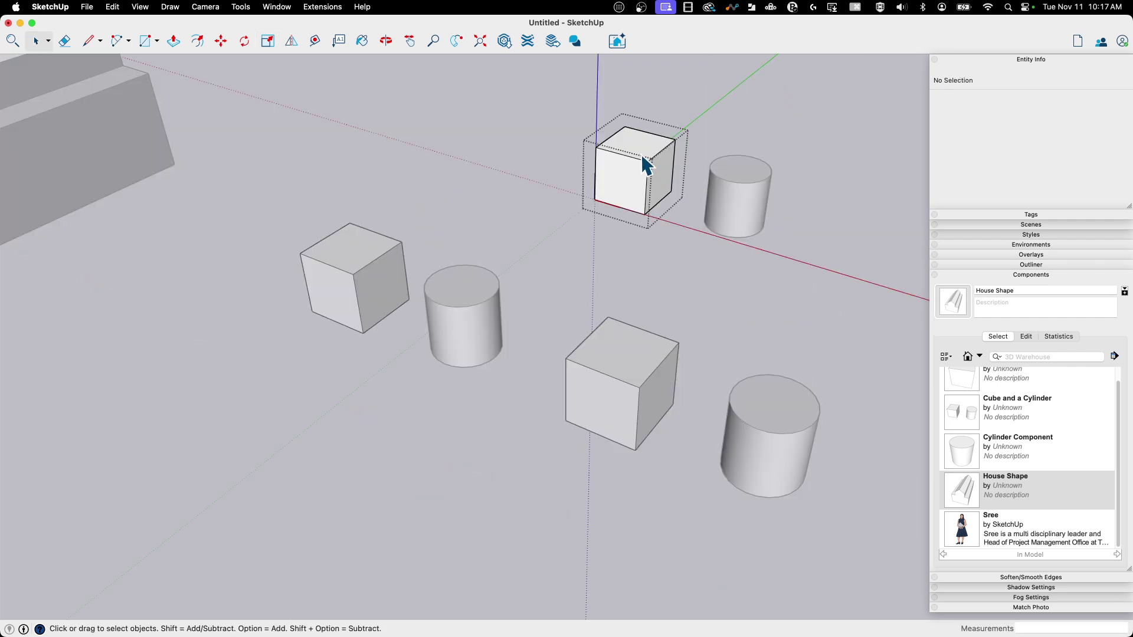
- Inside the cube, start a uniform scale of its geometry and cancel it with Esc
{"action": "triple_click", "coordinate": [640, 147]}
{"action": "key", "text": "s"}
{"action": "left_click", "coordinate": [596, 146]}
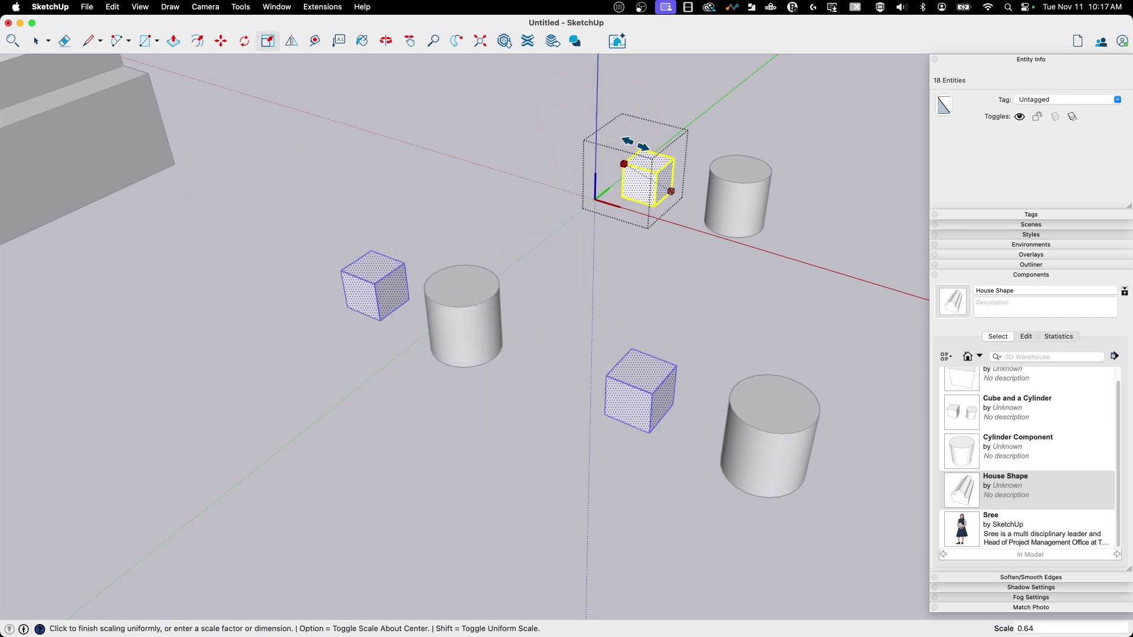
{"action": "key", "text": "Escape"}
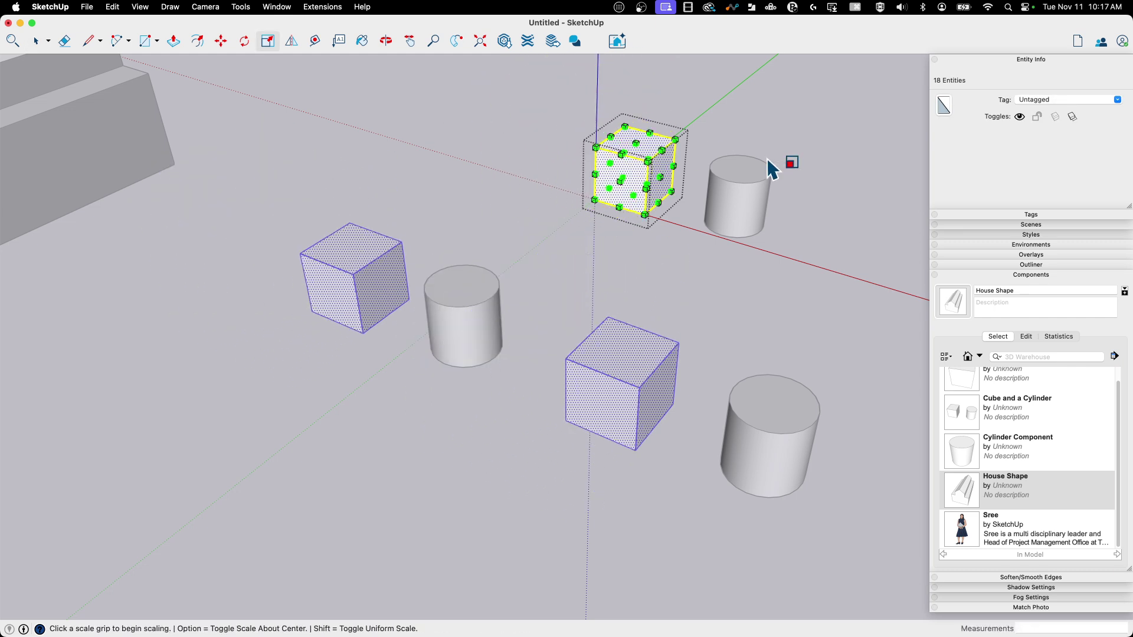
{"action": "key", "text": "space"}
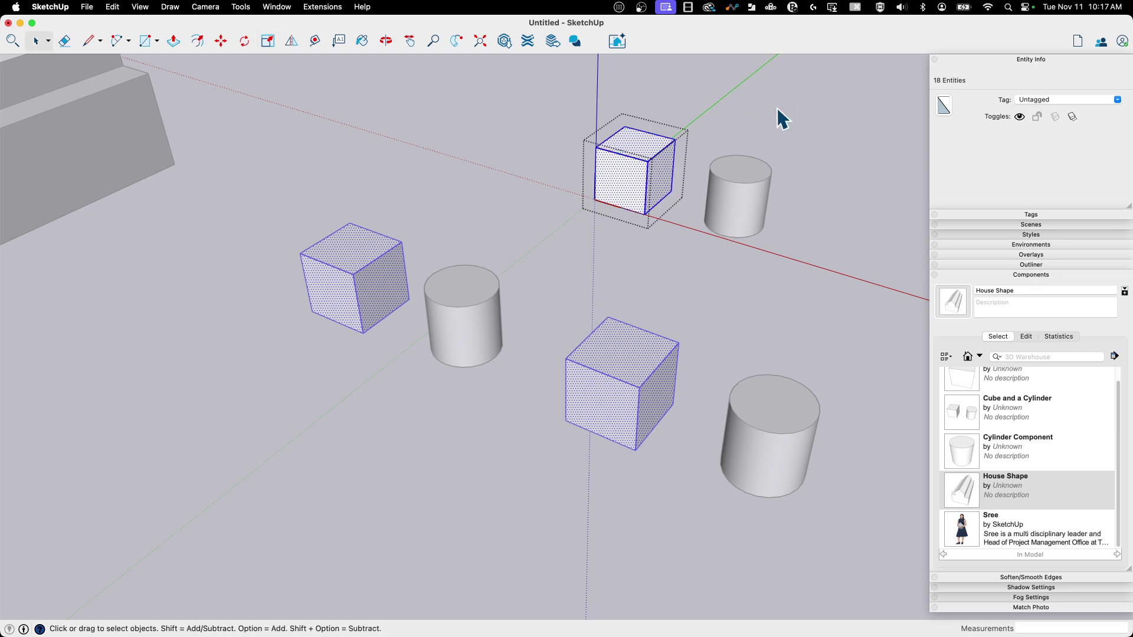
{"action": "left_click", "coordinate": [777, 108]}
- Scale the upper-right cylinder from a corner, then select the Cube and a Cylinder component
{"action": "left_click", "coordinate": [724, 197]}
{"action": "left_click", "coordinate": [730, 205]}
{"action": "key", "text": "s"}
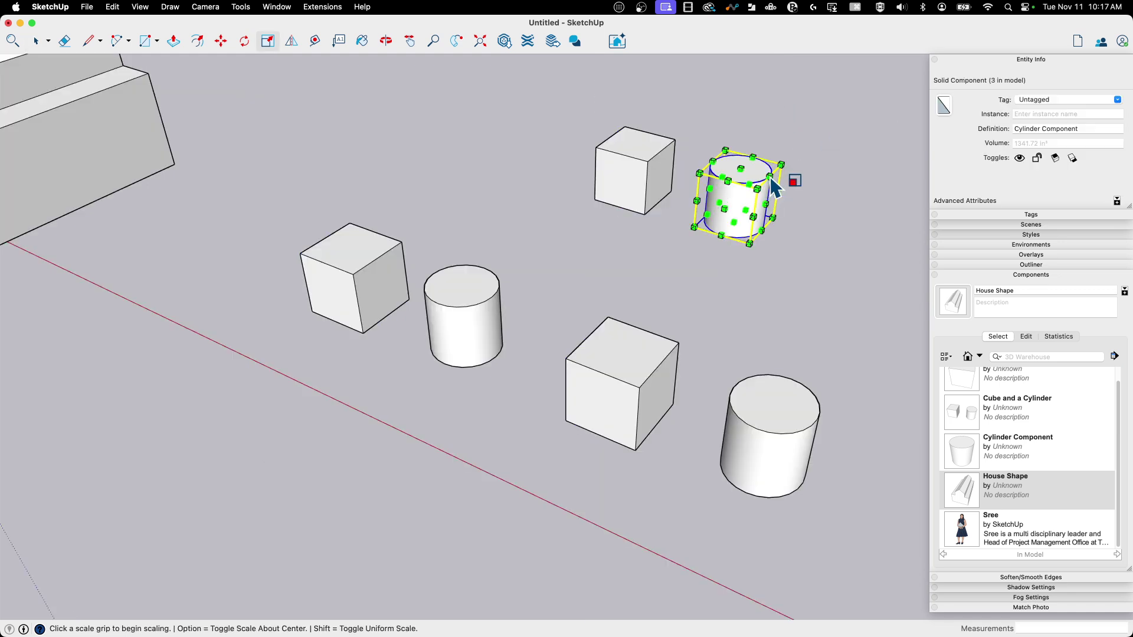
{"action": "left_click", "coordinate": [780, 166]}
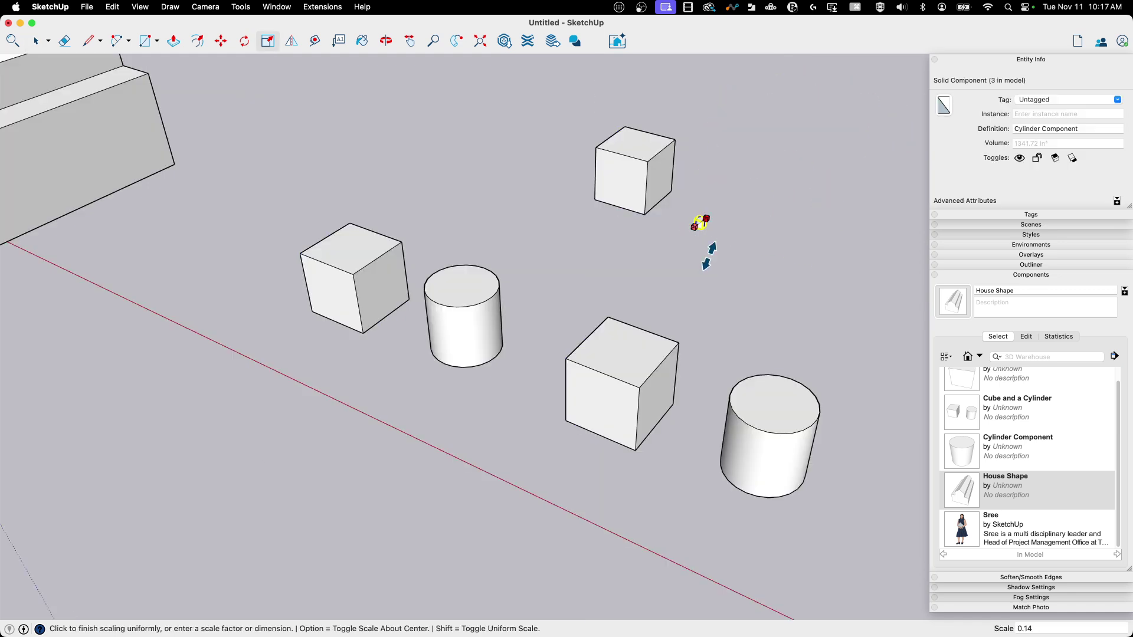
{"action": "left_click", "coordinate": [814, 206]}
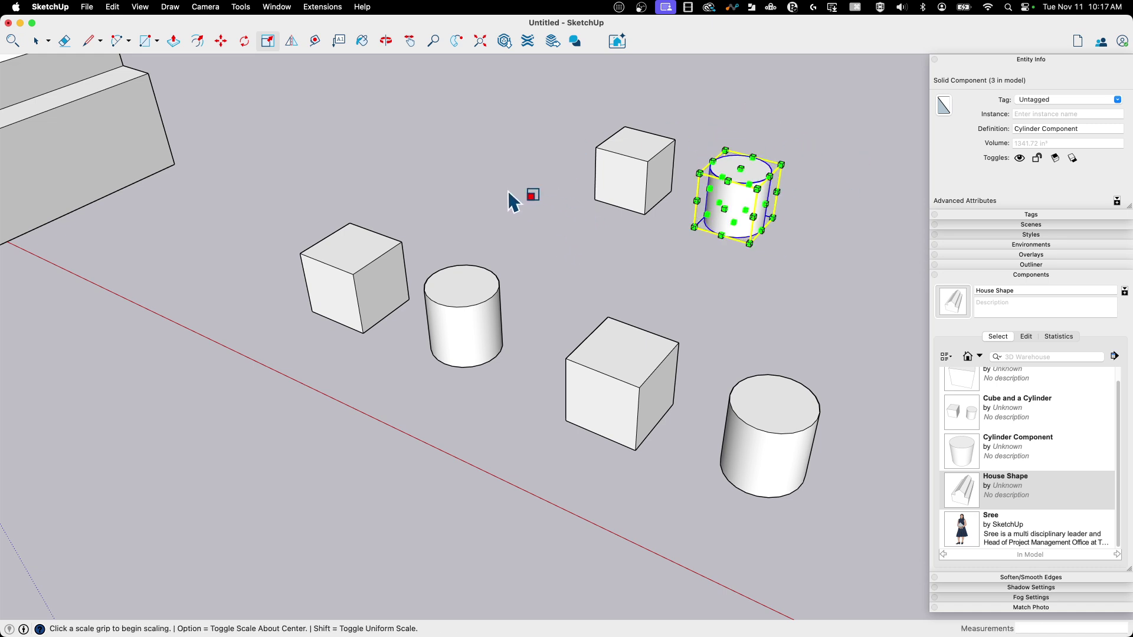
{"action": "key", "text": "space"}
{"action": "left_click", "coordinate": [490, 180]}
{"action": "left_click", "coordinate": [483, 314]}
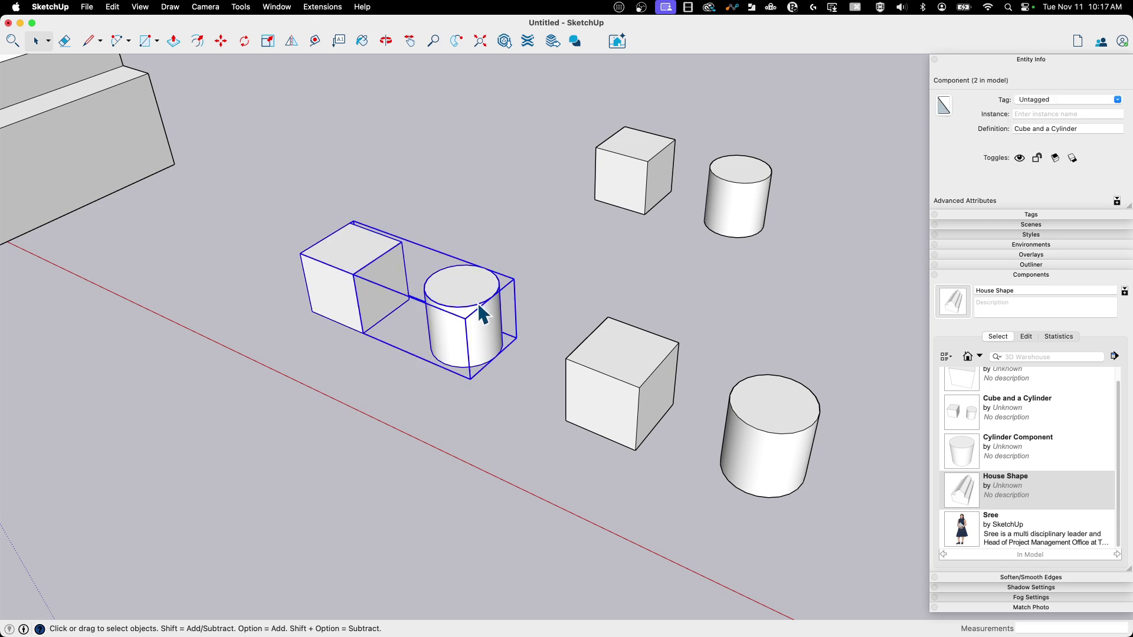
- Inside the Cube and a Cylinder component, stretch the cylinder along blue to 3.22 times its height
{"action": "double_click", "coordinate": [478, 312]}
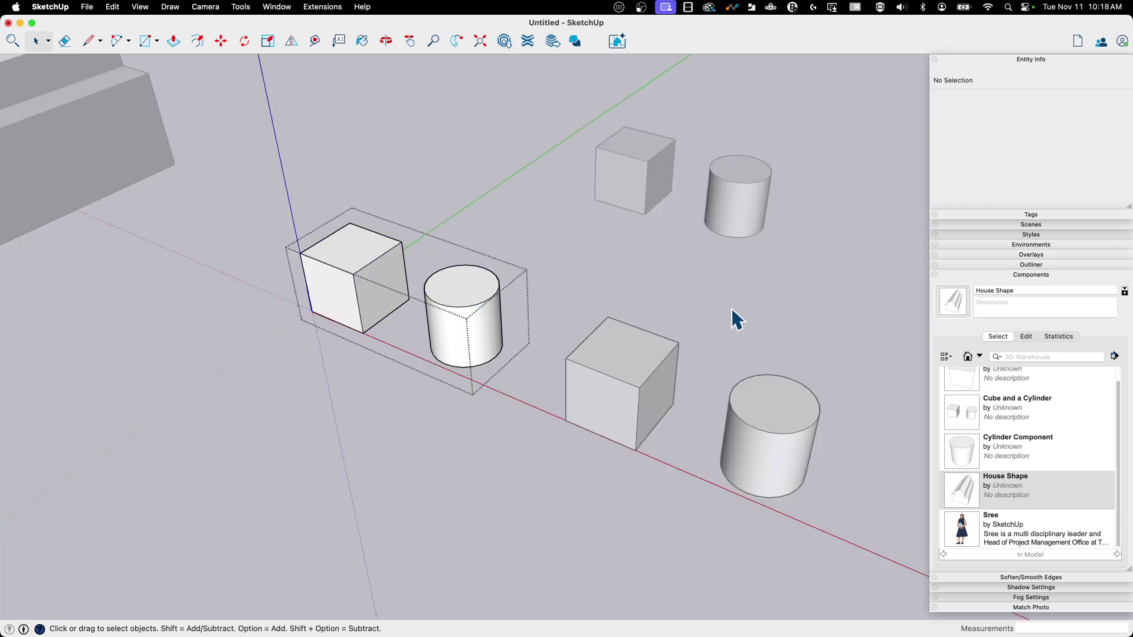
{"action": "left_click", "coordinate": [475, 300]}
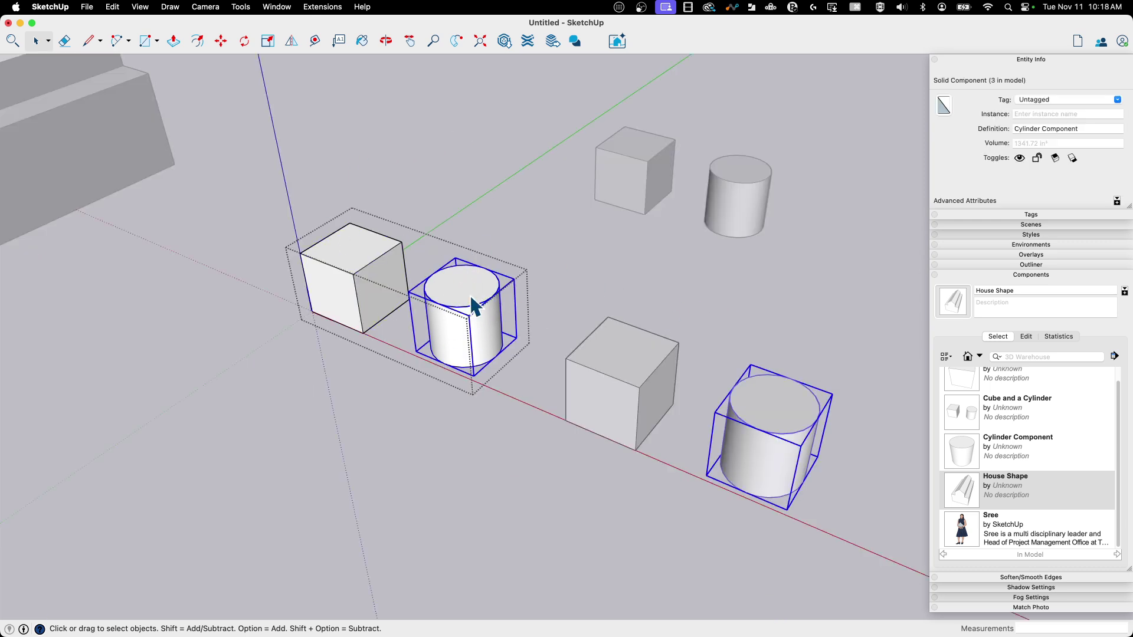
{"action": "key", "text": "s"}
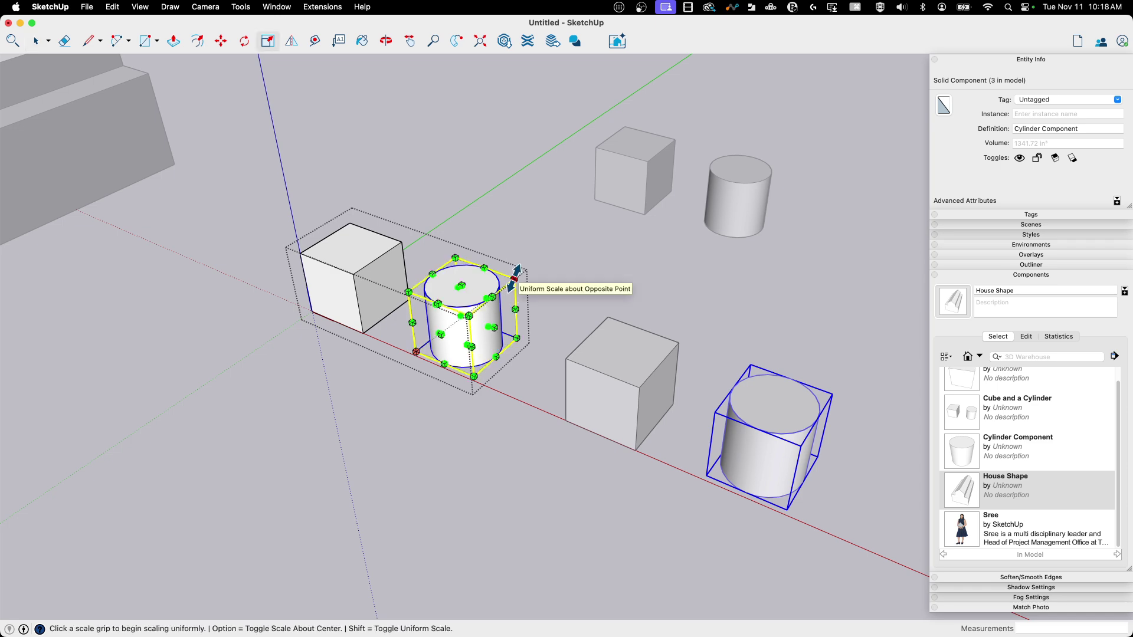
{"action": "left_click_drag", "start_coordinate": [461, 284], "coordinate": [461, 140]}
{"action": "middle_click_drag", "start_coordinate": [462, 139], "coordinate": [705, 207]}
{"action": "key", "text": "space"}
{"action": "left_click", "coordinate": [729, 189]}
- Open the other Cube and a Cylinder copy to confirm its cylinder is also stretched
{"action": "left_click", "coordinate": [687, 336]}
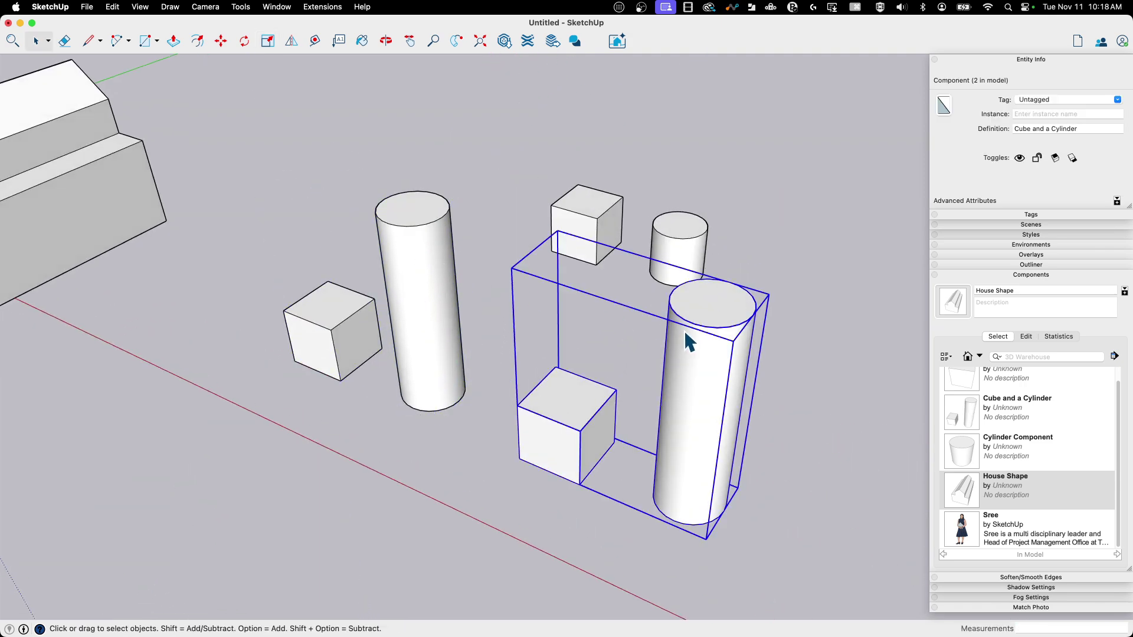
{"action": "left_click", "coordinate": [700, 251]}
{"action": "middle_click_drag", "start_coordinate": [721, 589], "coordinate": [703, 555]}
{"action": "middle_click_drag", "start_coordinate": [637, 259], "coordinate": [478, 293]}
{"action": "double_click", "coordinate": [475, 288]}
{"action": "left_click", "coordinate": [495, 243]}
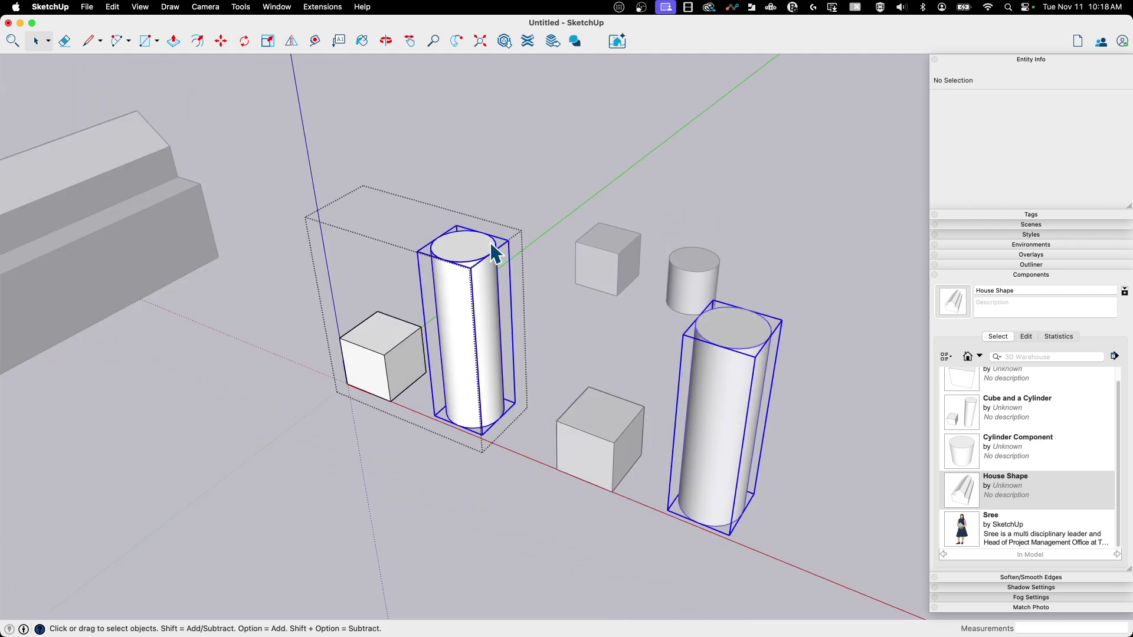
{"action": "middle_click_drag", "start_coordinate": [467, 242], "coordinate": [521, 220]}
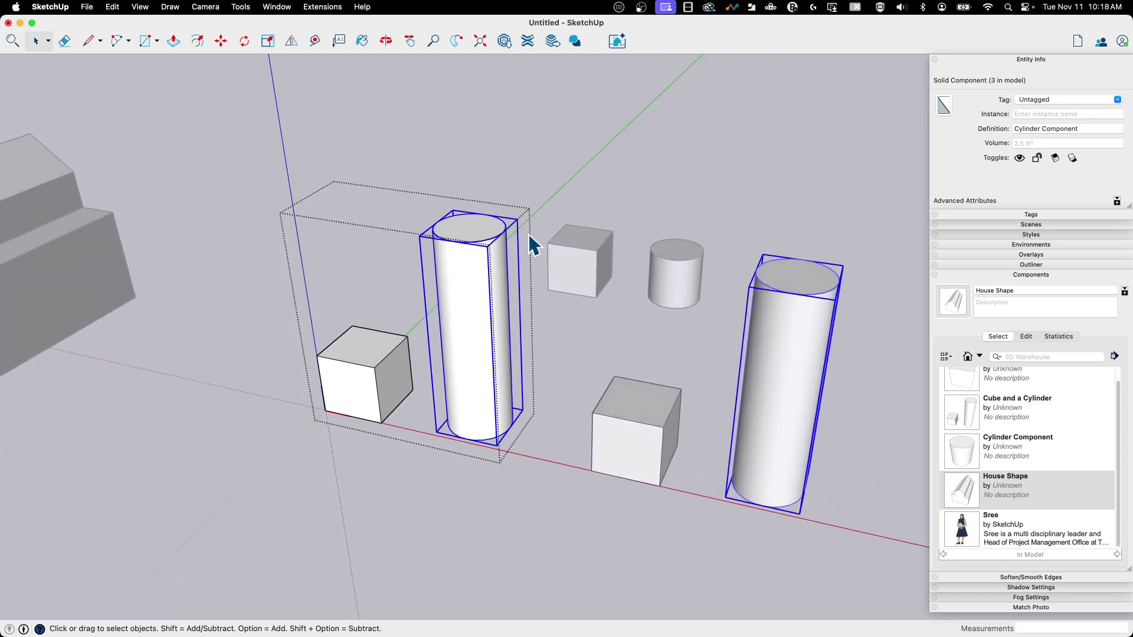
{"action": "middle_click_drag", "start_coordinate": [324, 245], "coordinate": [551, 177]}
{"action": "left_click", "coordinate": [552, 177]}
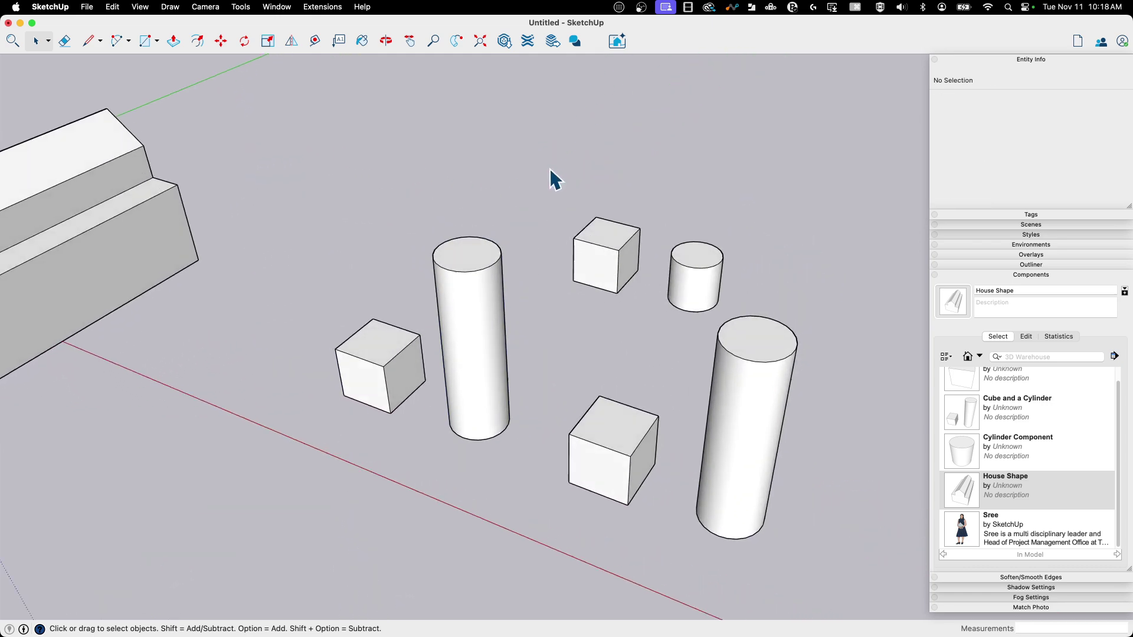
- Select the small cylinder and each Cube and a Cylinder copy in turn to compare them
{"action": "middle_click_drag", "start_coordinate": [661, 254], "coordinate": [559, 290]}
{"action": "left_click", "coordinate": [713, 257]}
{"action": "left_click", "coordinate": [530, 270]}
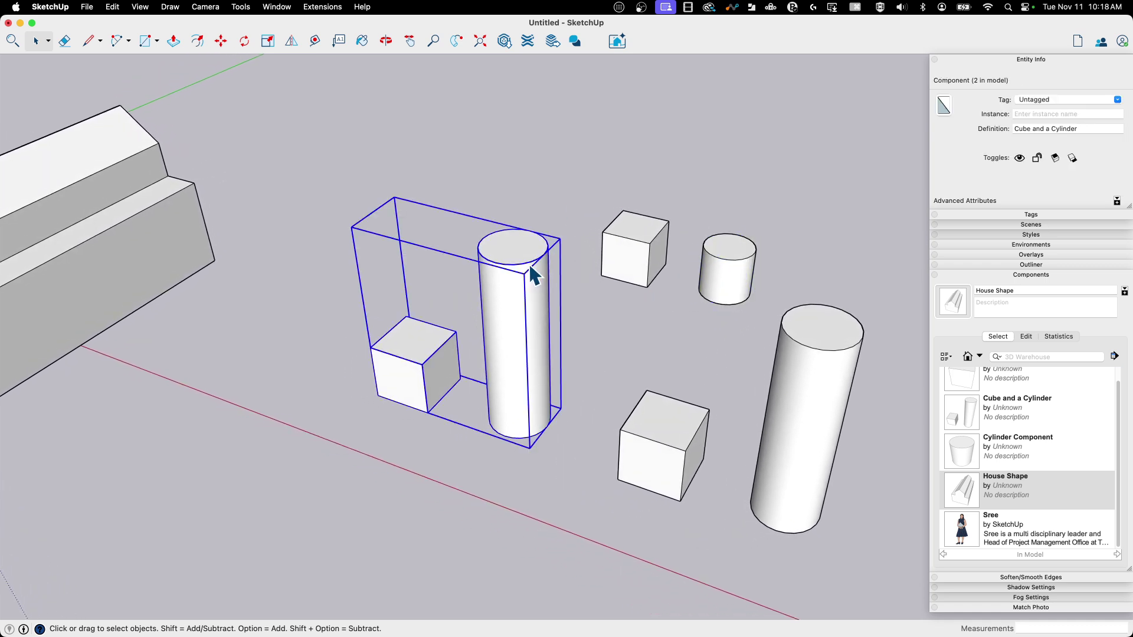
{"action": "left_click", "coordinate": [809, 392]}
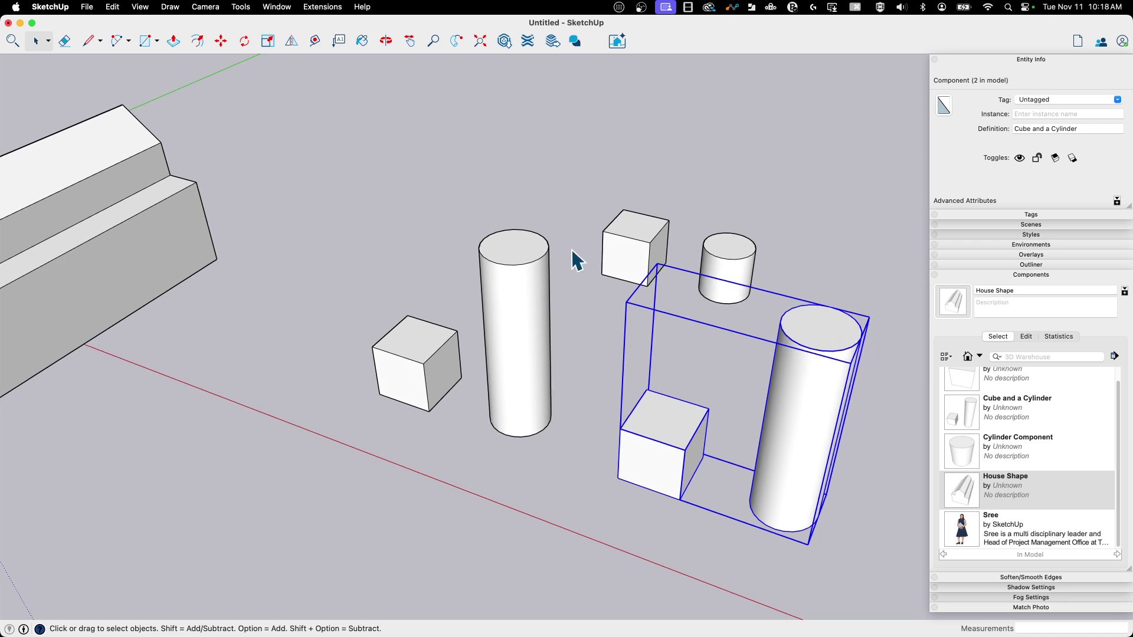
{"action": "middle_click_drag", "start_coordinate": [573, 251], "coordinate": [440, 318]}
- Try doubling the cube inside the left component, then undo that scale
{"action": "double_click", "coordinate": [544, 289]}
{"action": "left_click", "coordinate": [440, 326]}
{"action": "double_click", "coordinate": [440, 325]}
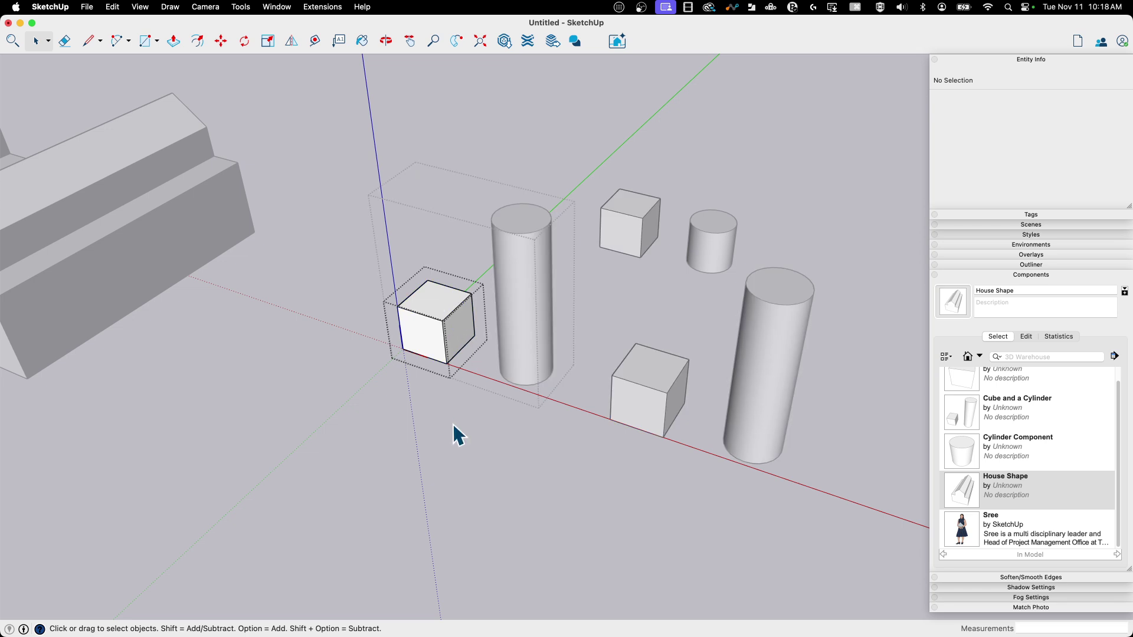
{"action": "left_click", "coordinate": [454, 423]}
{"action": "left_click", "coordinate": [431, 322]}
{"action": "key", "text": "s"}
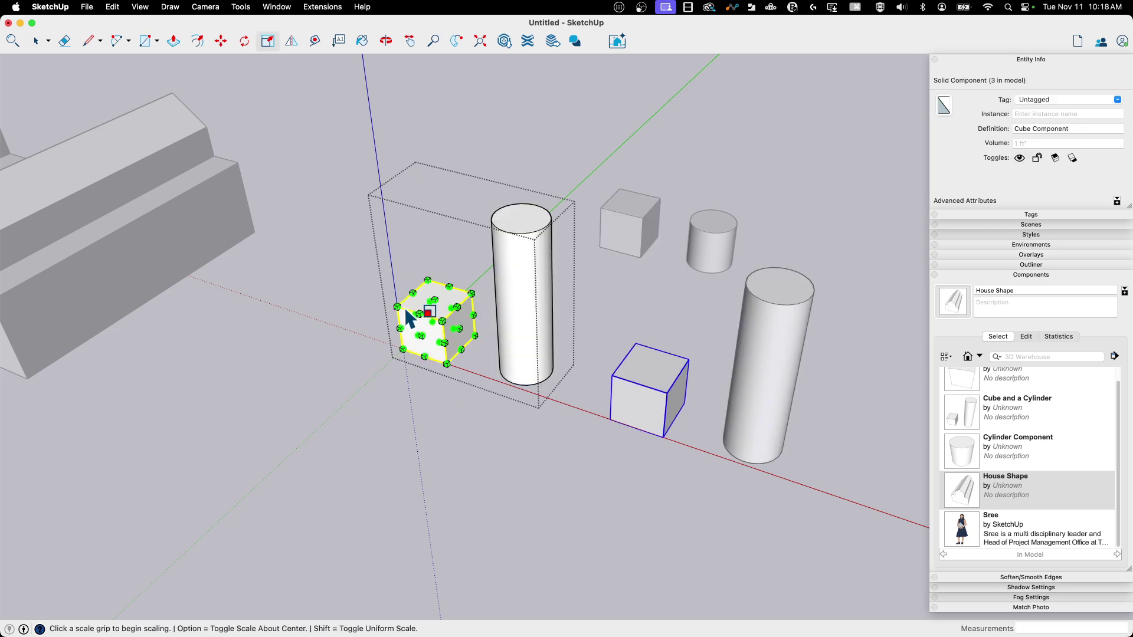
{"action": "left_click_drag", "start_coordinate": [398, 306], "coordinate": [321, 295]}
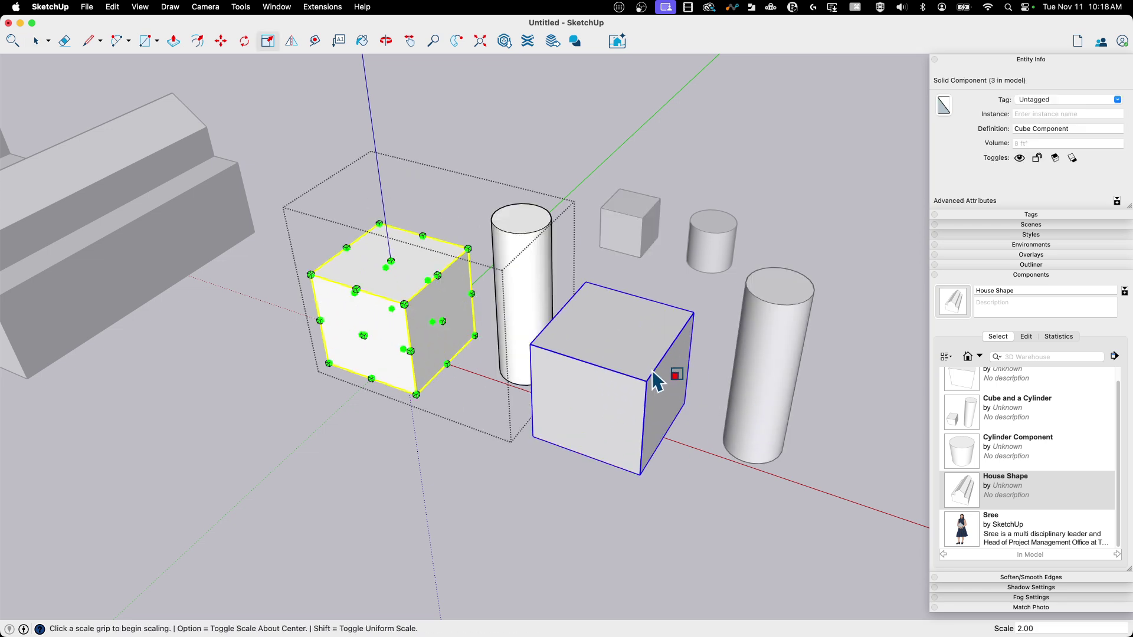
{"action": "key", "text": "super+z"}
{"action": "key", "text": "space"}
- Enlarge all of the cube's own geometry by 1.44 and close both editing contexts
{"action": "double_click", "coordinate": [450, 326]}
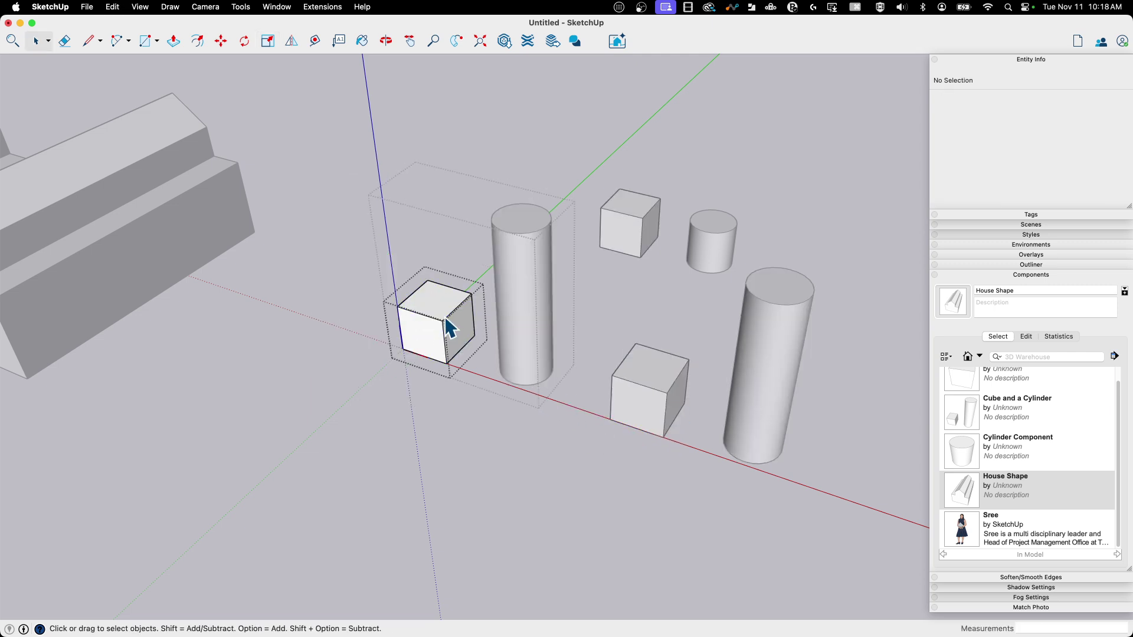
{"action": "triple_click", "coordinate": [444, 319]}
{"action": "key", "text": "s"}
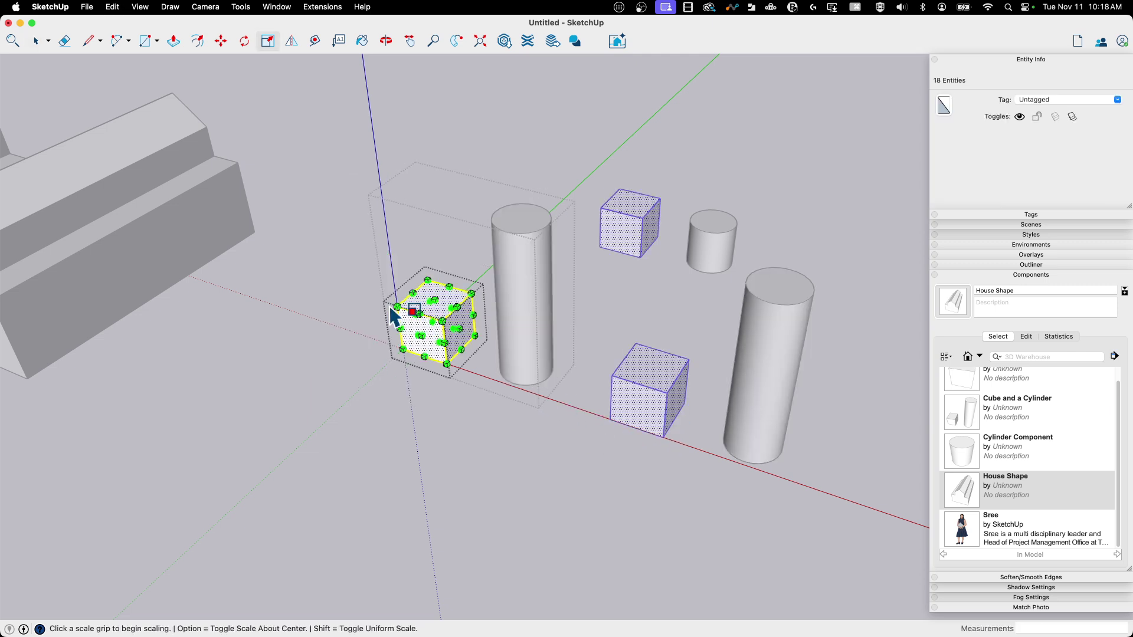
{"action": "left_click_drag", "start_coordinate": [397, 307], "coordinate": [359, 293]}
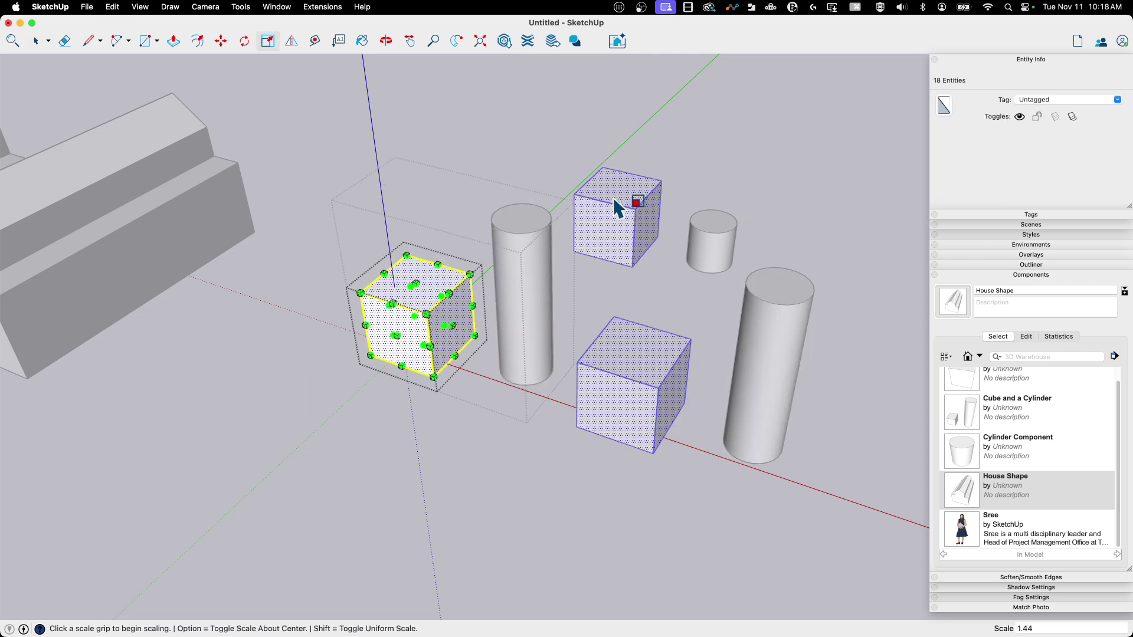
{"action": "middle_click_drag", "start_coordinate": [747, 214], "coordinate": [765, 210]}
{"action": "left_click", "coordinate": [766, 211]}
{"action": "key", "text": "space"}
{"action": "left_click", "coordinate": [744, 150]}
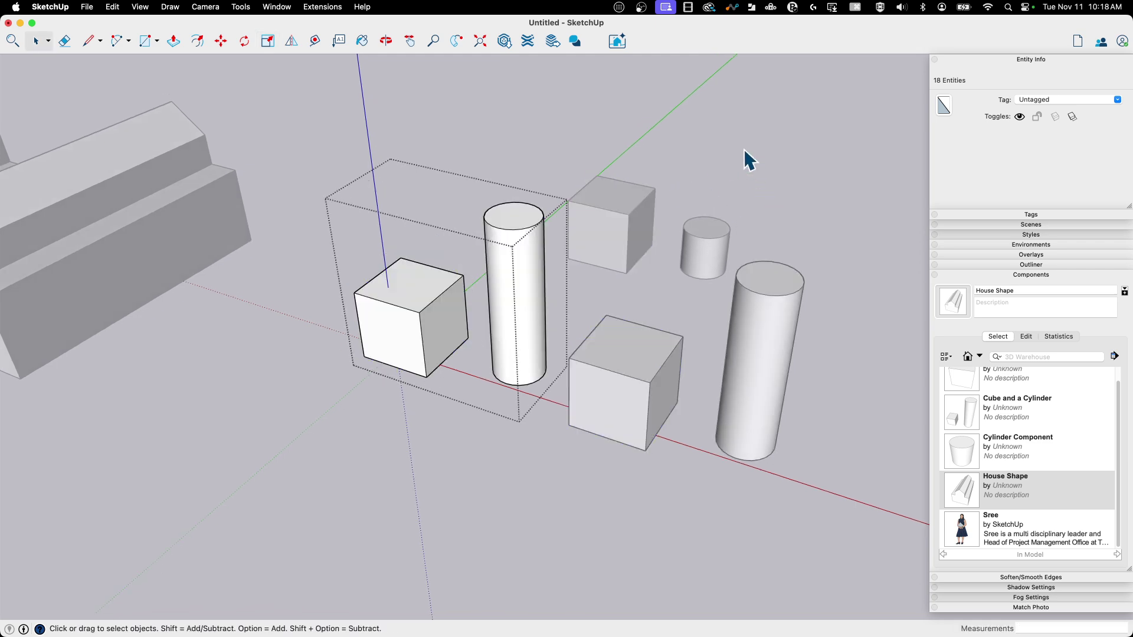
{"action": "left_click", "coordinate": [746, 160]}
{"action": "middle_click_drag", "start_coordinate": [746, 160], "coordinate": [512, 272]}
- Check the right-click scale options of the Cube and a Cylinder component and its inner cube
{"action": "right_click", "coordinate": [513, 247]}
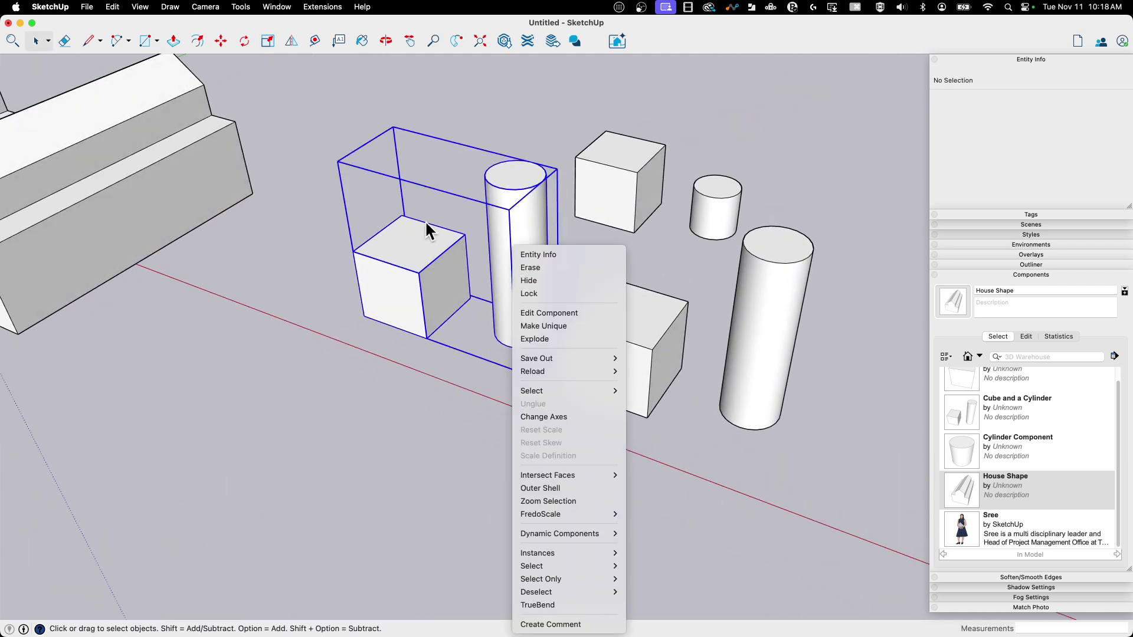
{"action": "left_click", "coordinate": [416, 264]}
{"action": "double_click", "coordinate": [420, 261]}
{"action": "right_click", "coordinate": [403, 261]}
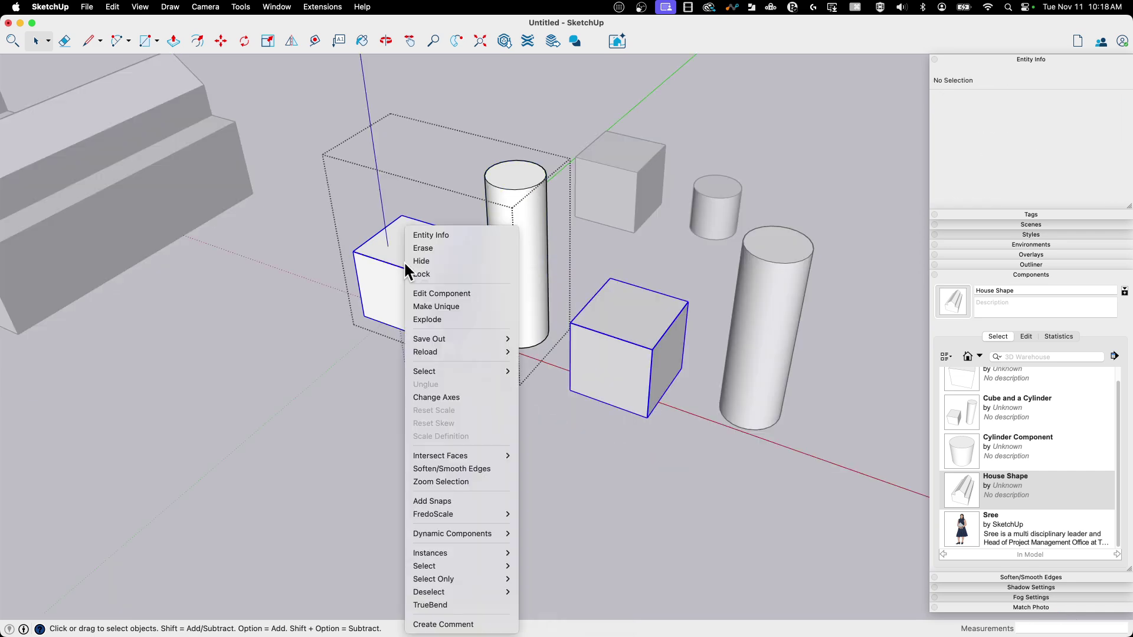
- Open the cylinder component, accidentally erase its side faces, and undo the erase
{"action": "middle_click_drag", "start_coordinate": [400, 179], "coordinate": [466, 160]}
{"action": "double_click", "coordinate": [534, 214]}
{"action": "right_click", "coordinate": [532, 214]}
{"action": "left_click", "coordinate": [630, 235]}
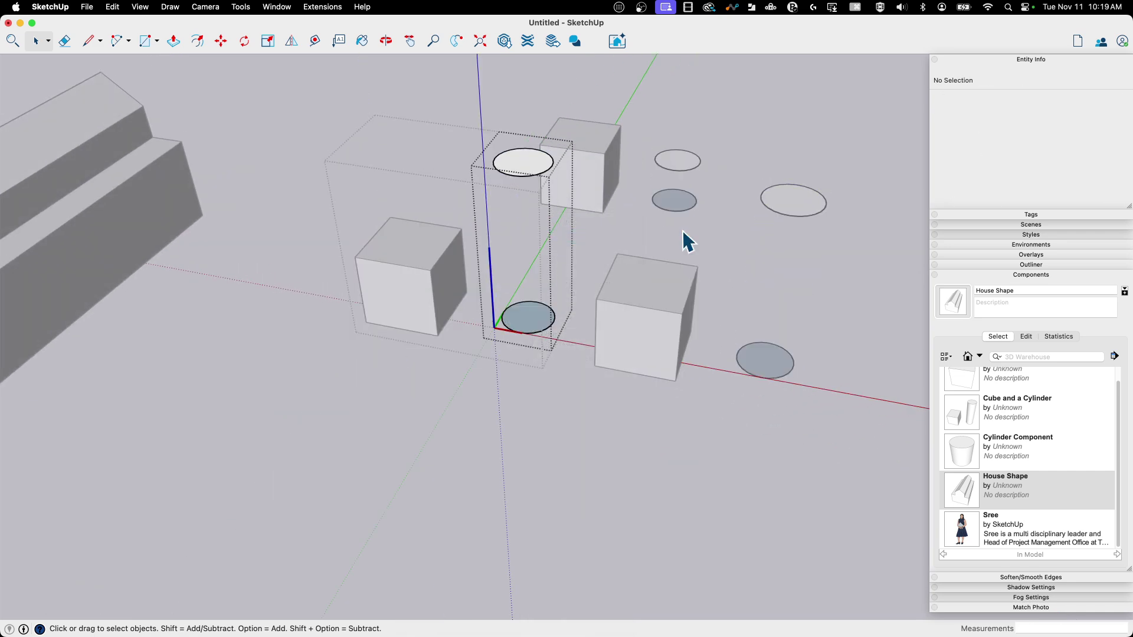
{"action": "key", "text": "super+z"}
- Check the cylinder component's Reset Scale and Scale Definition entries without choosing one
{"action": "left_click", "coordinate": [730, 154]}
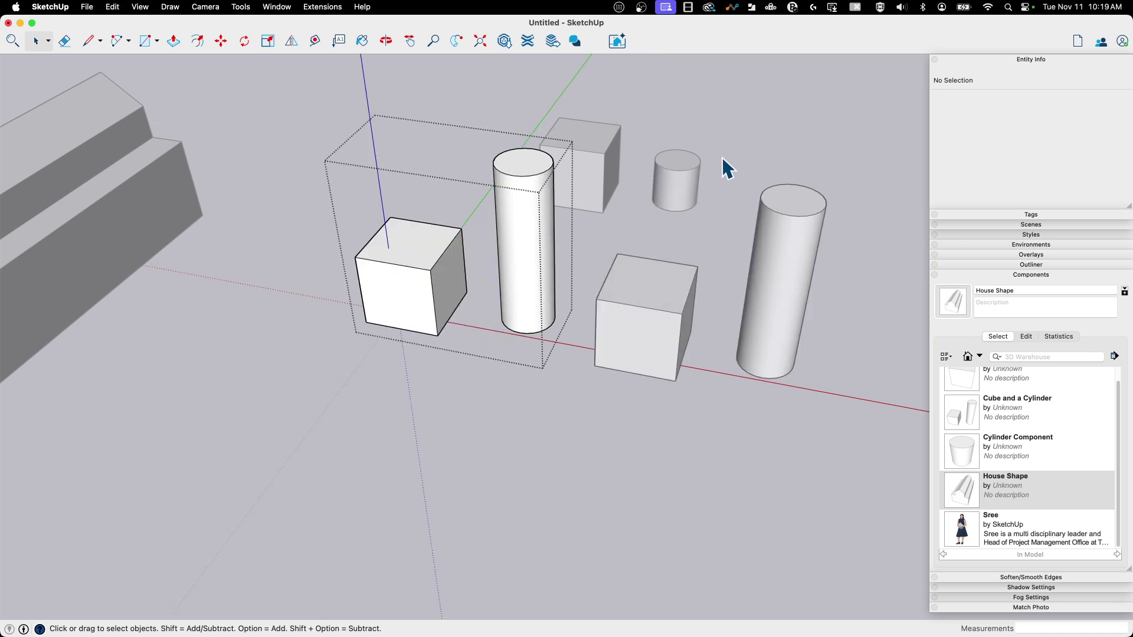
{"action": "right_click", "coordinate": [544, 259]}
{"action": "scroll", "coordinate": [539, 261], "scroll_direction": "up", "scroll_amount": 3}
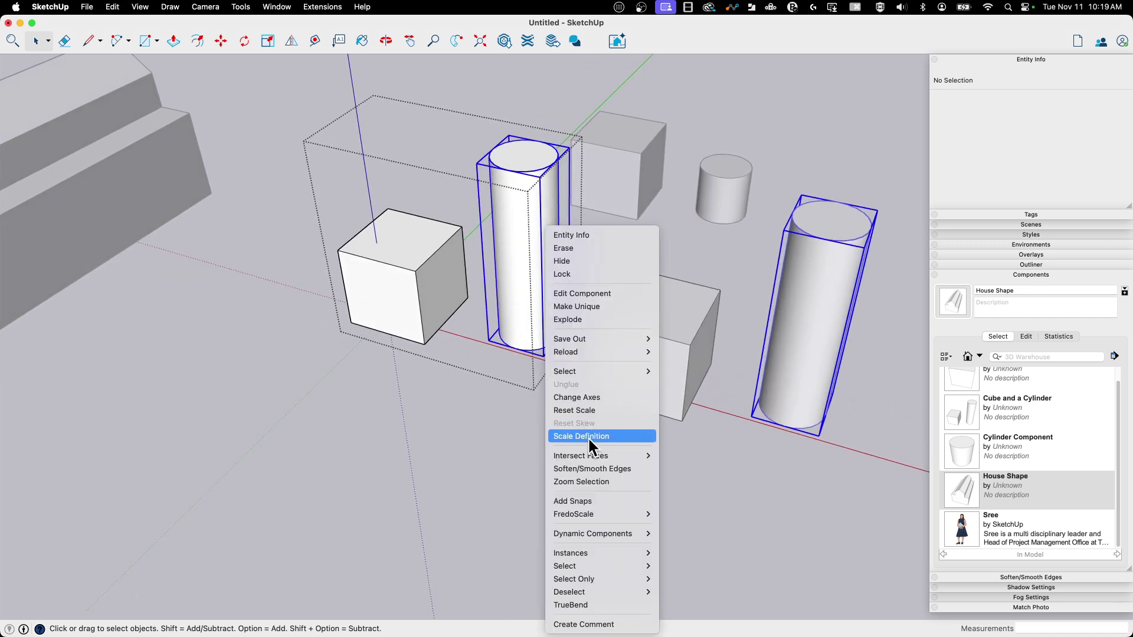
{"action": "left_click", "coordinate": [394, 396]}
{"action": "scroll", "coordinate": [354, 223], "scroll_direction": "down", "scroll_amount": 3}
{"action": "scroll", "coordinate": [354, 223], "scroll_direction": "down", "scroll_amount": 3}
- Leave the component after viewing the cylinders and select the Cube and a Cylinder component
{"action": "middle_click_drag", "start_coordinate": [277, 236], "coordinate": [340, 244]}
{"action": "middle_click_drag", "start_coordinate": [696, 407], "coordinate": [618, 412]}
{"action": "scroll", "coordinate": [643, 281], "scroll_direction": "up", "scroll_amount": 3}
{"action": "middle_click_drag", "start_coordinate": [688, 265], "coordinate": [663, 256]}
{"action": "scroll", "coordinate": [628, 199], "scroll_direction": "down", "scroll_amount": 1}
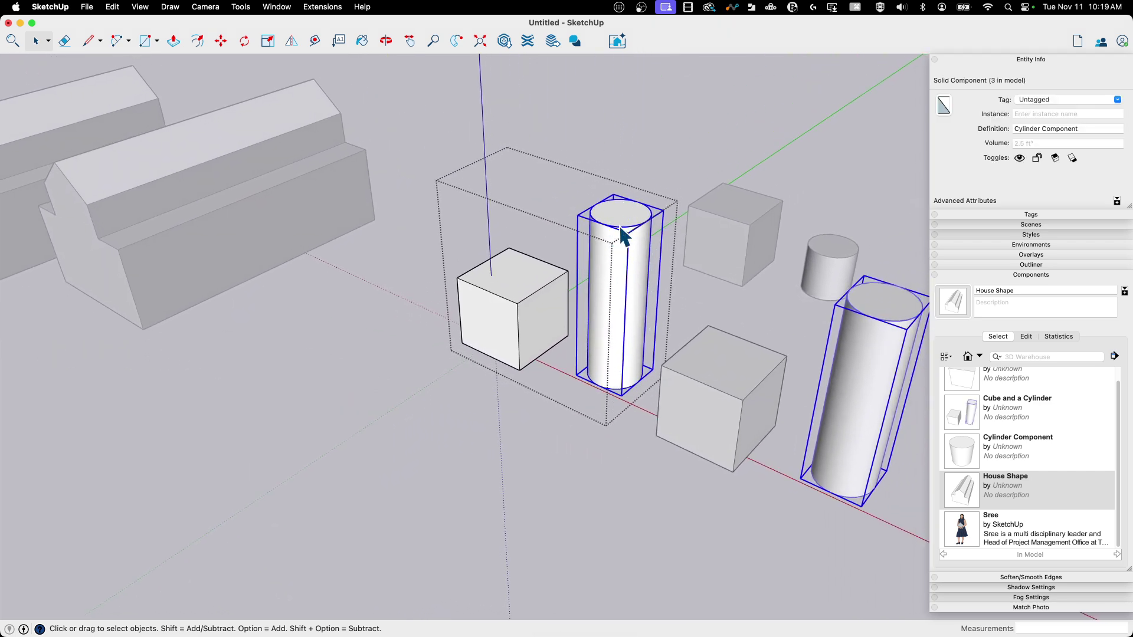
{"action": "left_click", "coordinate": [665, 147]}
{"action": "left_click", "coordinate": [505, 289]}
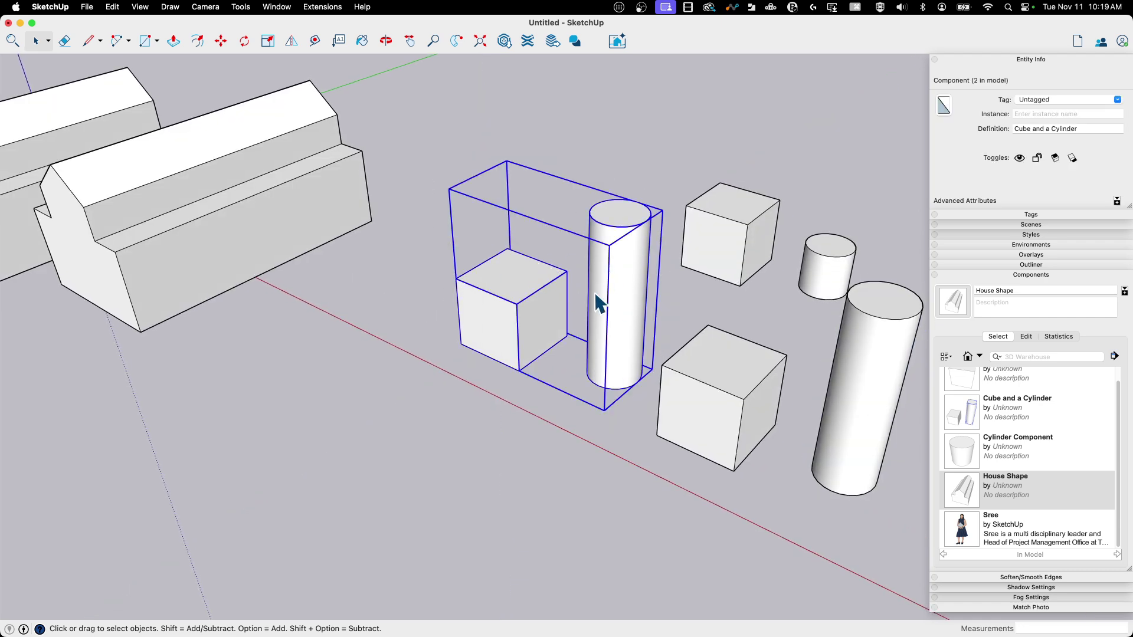
- Scale the right-hand Cube and a Cylinder copy uniformly to 0.48
{"action": "scroll", "coordinate": [619, 289], "scroll_direction": "down", "scroll_amount": 1}
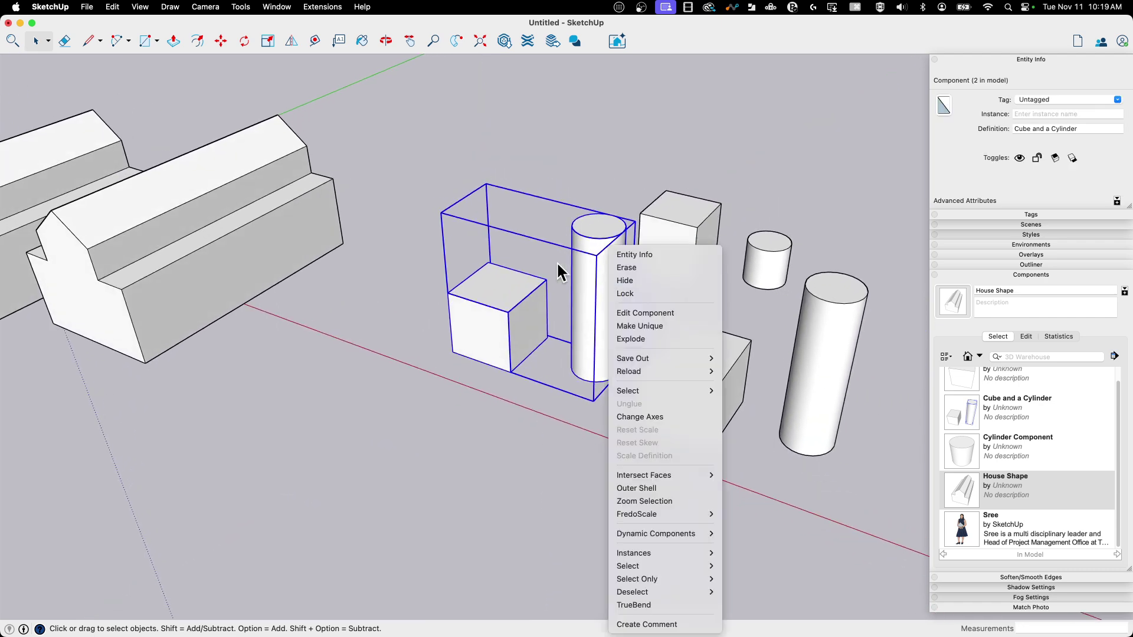
{"action": "left_click", "coordinate": [501, 317]}
{"action": "left_click", "coordinate": [589, 383]}
{"action": "middle_click_drag", "start_coordinate": [591, 390], "coordinate": [670, 410]}
{"action": "key", "text": "s"}
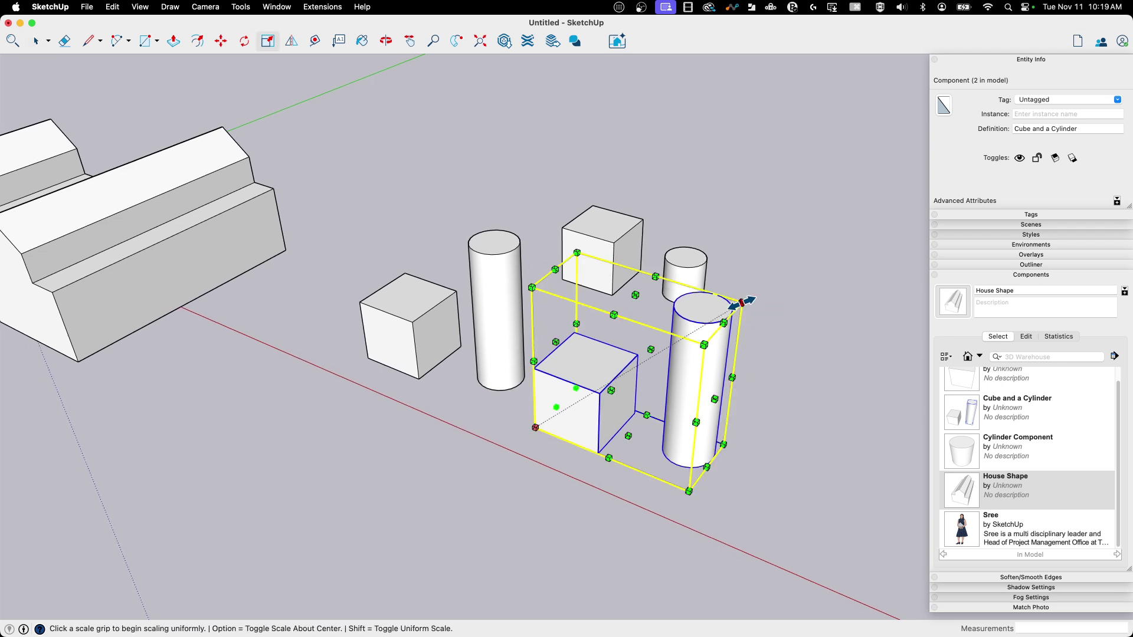
{"action": "left_click_drag", "start_coordinate": [742, 303], "coordinate": [630, 373]}
{"action": "key", "text": "space"}
- Compare the Reset Scale options on the larger and smaller copies, choosing nothing
{"action": "middle_click_drag", "start_coordinate": [720, 402], "coordinate": [647, 406]}
{"action": "right_click", "coordinate": [646, 406]}
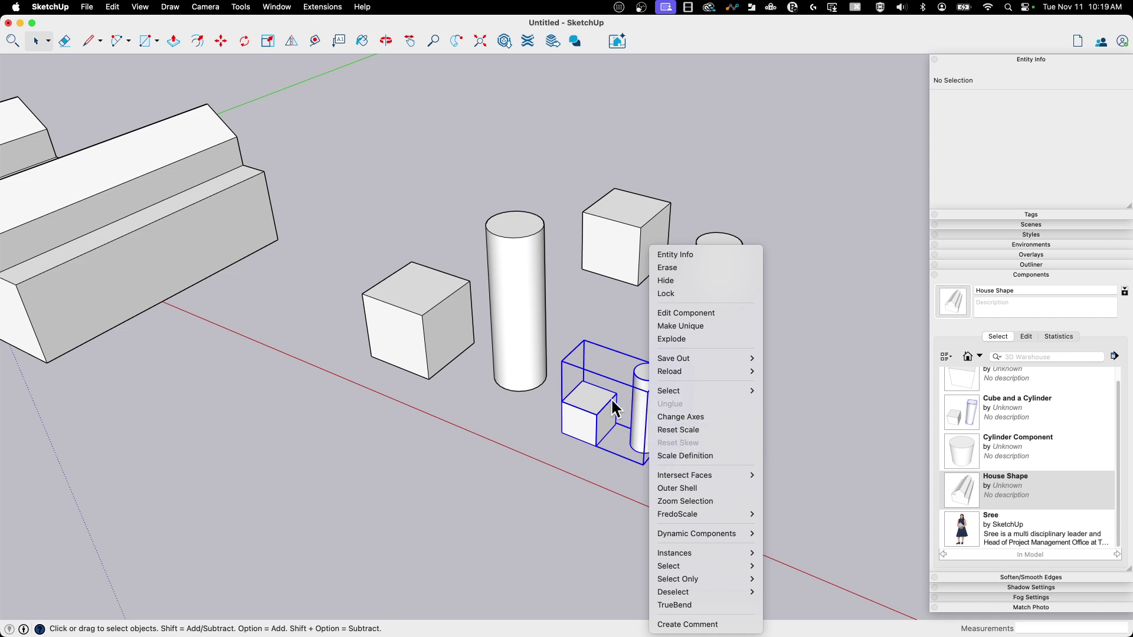
{"action": "right_click", "coordinate": [526, 306]}
{"action": "right_click", "coordinate": [646, 410]}
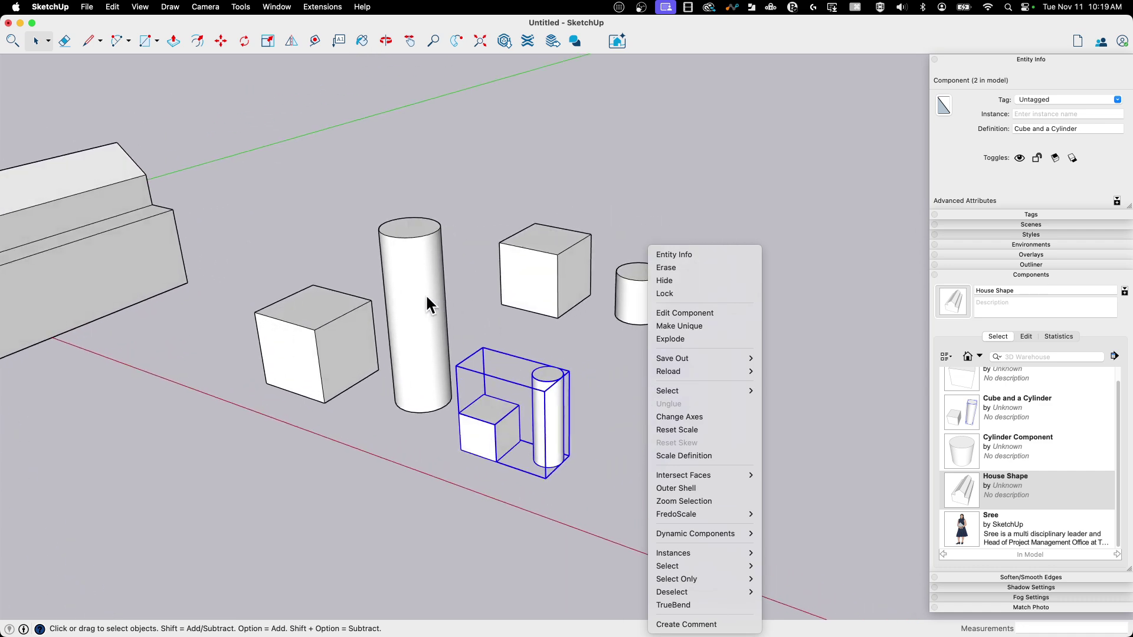
{"action": "left_click", "coordinate": [847, 349]}
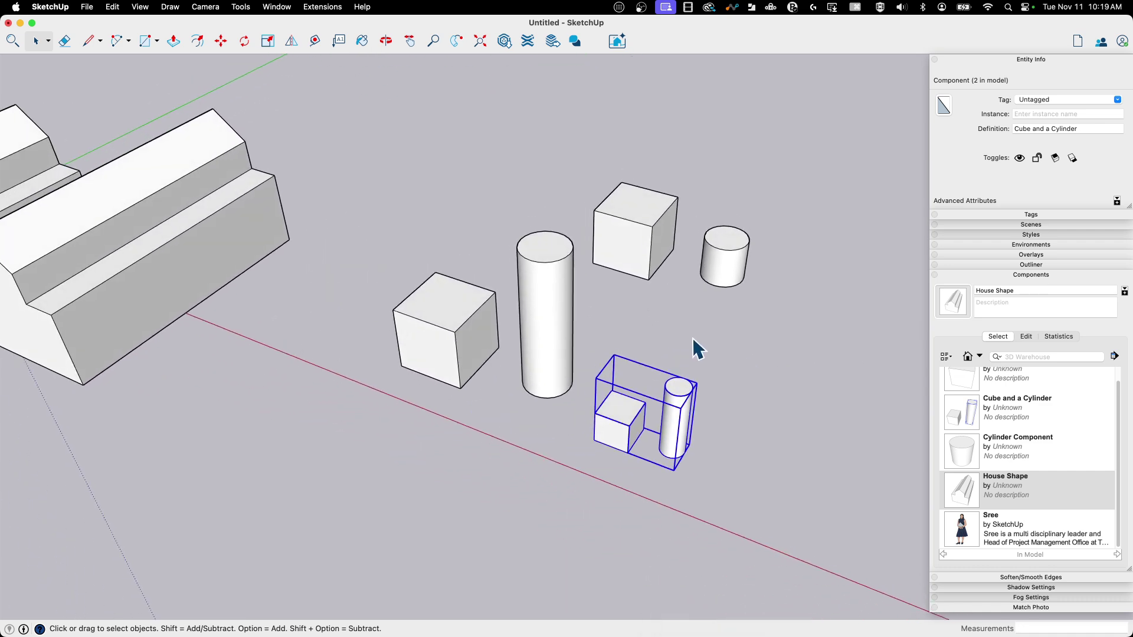
{"action": "middle_click_drag", "start_coordinate": [691, 343], "coordinate": [490, 286]}
- Inside the component, stretch the cube along green to 2.43 times its length
{"action": "double_click", "coordinate": [495, 292]}
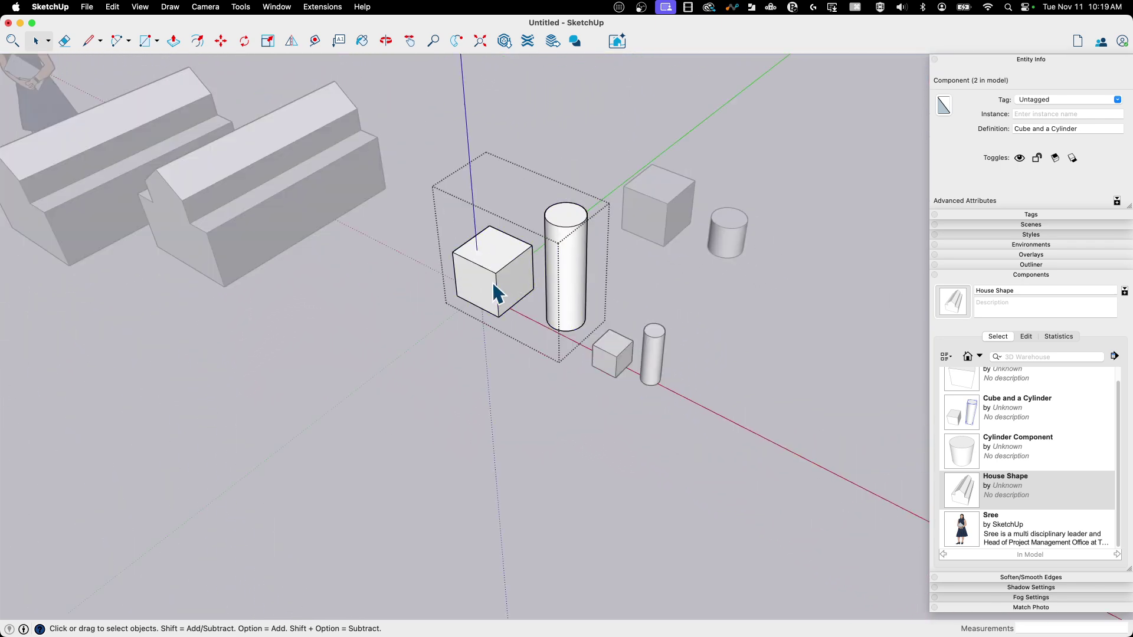
{"action": "left_click", "coordinate": [487, 285]}
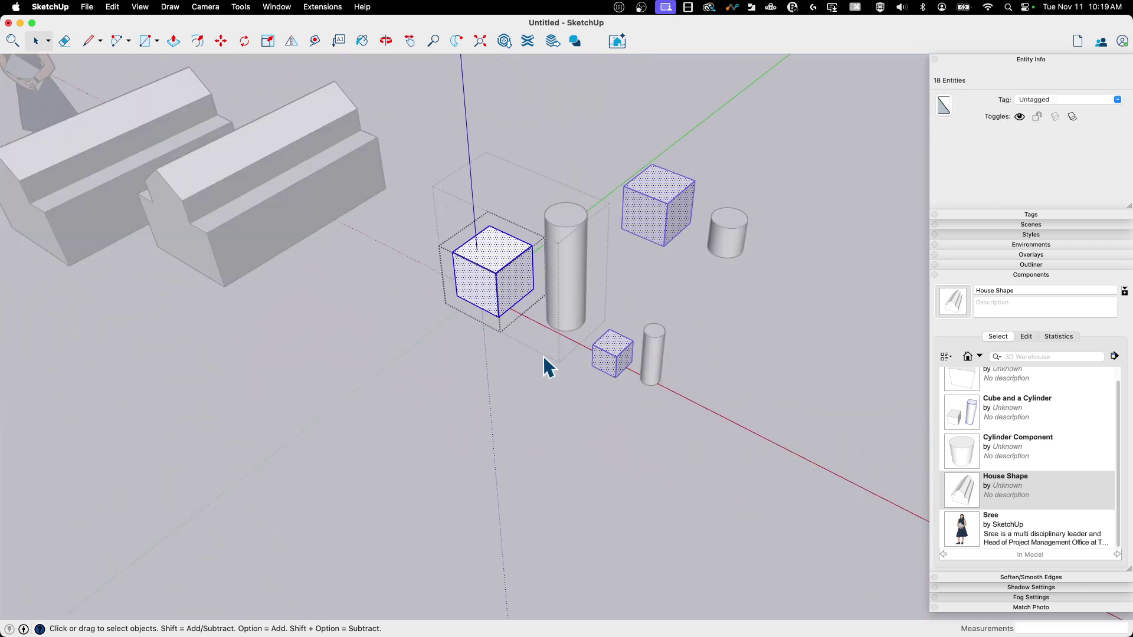
{"action": "left_click", "coordinate": [543, 375]}
{"action": "left_click", "coordinate": [473, 306]}
{"action": "key", "text": "s"}
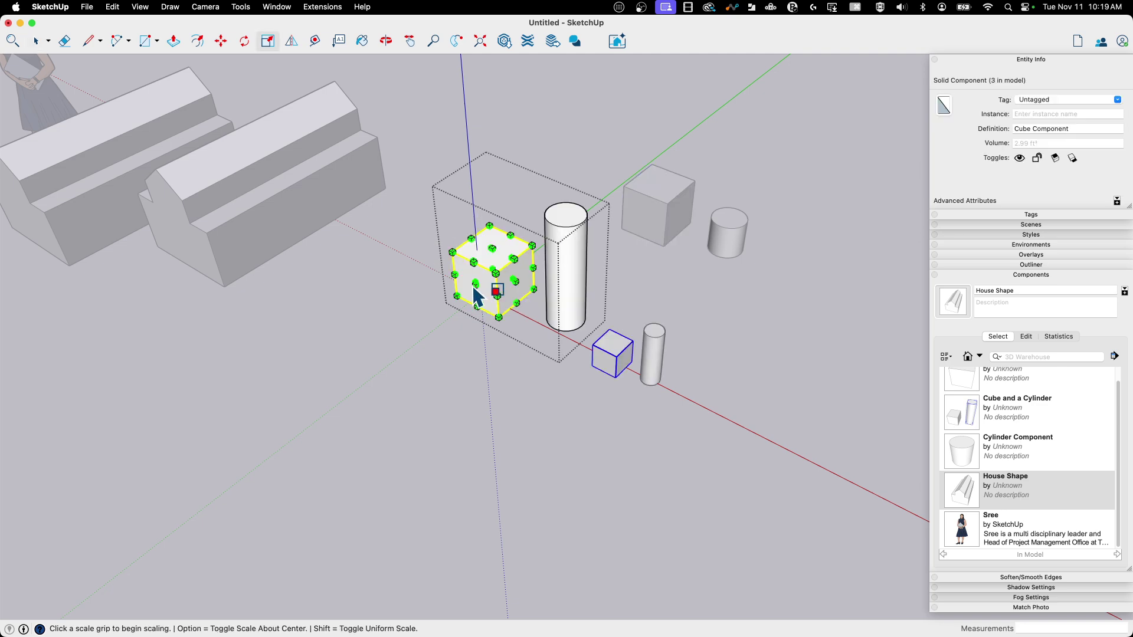
{"action": "left_click", "coordinate": [475, 285]}
{"action": "left_click", "coordinate": [416, 323]}
{"action": "key", "text": "space"}
- Exit the component, view both copies' long boxes, and select the smaller copy
{"action": "left_click", "coordinate": [760, 358]}
{"action": "middle_click_drag", "start_coordinate": [761, 358], "coordinate": [653, 250]}
{"action": "left_click", "coordinate": [656, 258]}
{"action": "scroll", "coordinate": [666, 248], "scroll_direction": "up", "scroll_amount": 2}
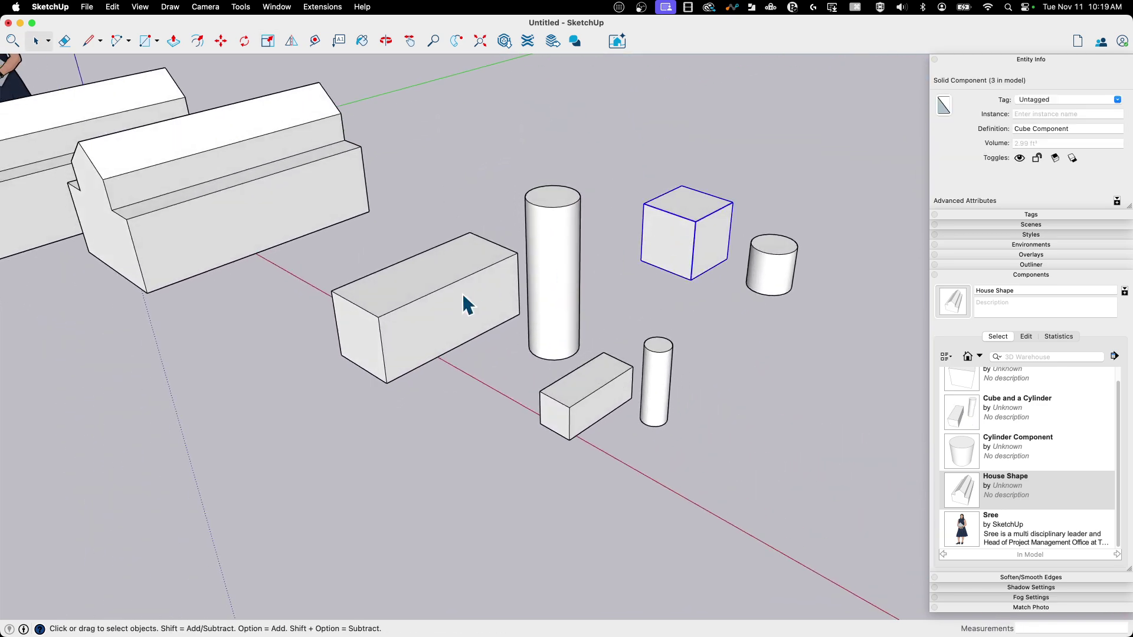
{"action": "left_click", "coordinate": [462, 302]}
{"action": "left_click", "coordinate": [614, 197]}
{"action": "middle_click_drag", "start_coordinate": [435, 347], "coordinate": [652, 304]}
{"action": "middle_click_drag", "start_coordinate": [760, 237], "coordinate": [627, 295]}
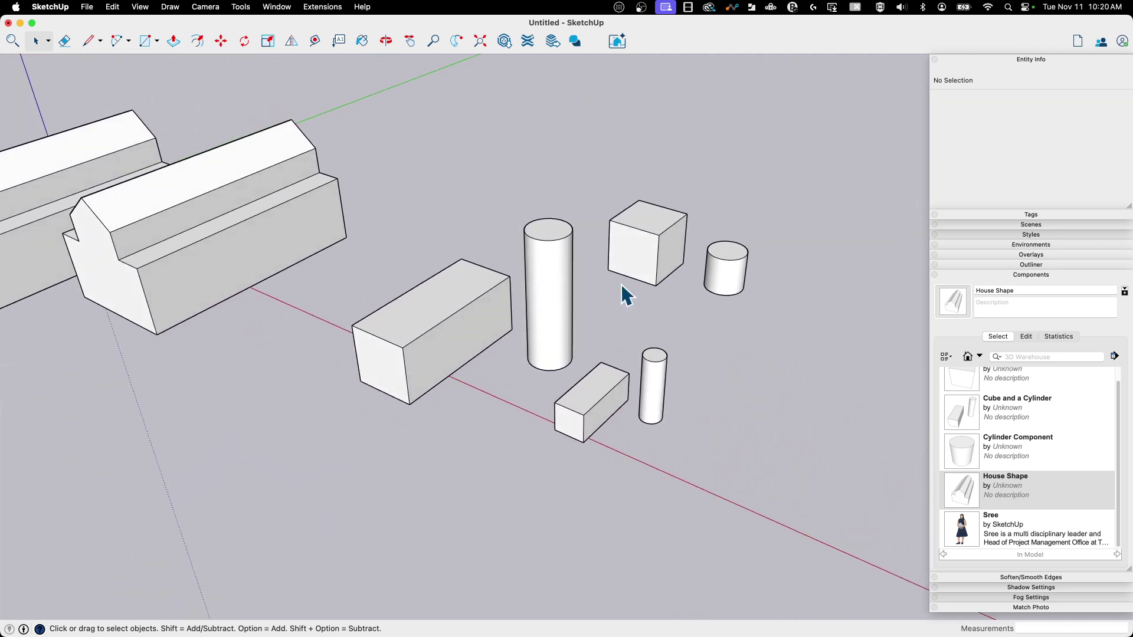
{"action": "left_click", "coordinate": [611, 399]}
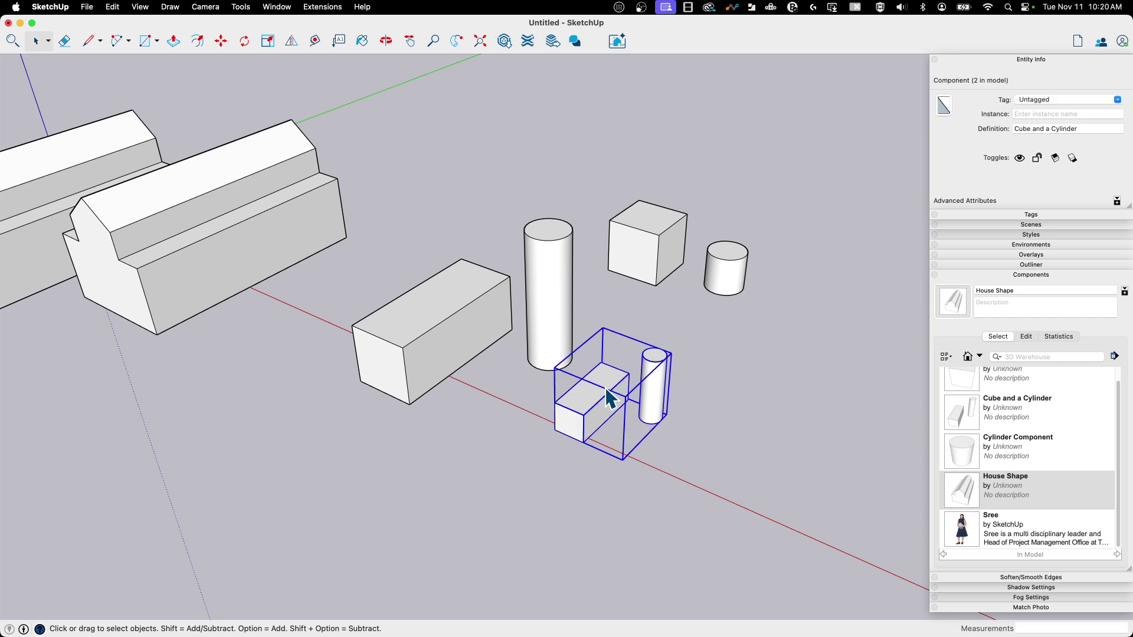
- Squash the House Shape copy beside the figure to 0.42 along green, then open the large house
{"action": "left_click", "coordinate": [742, 345]}
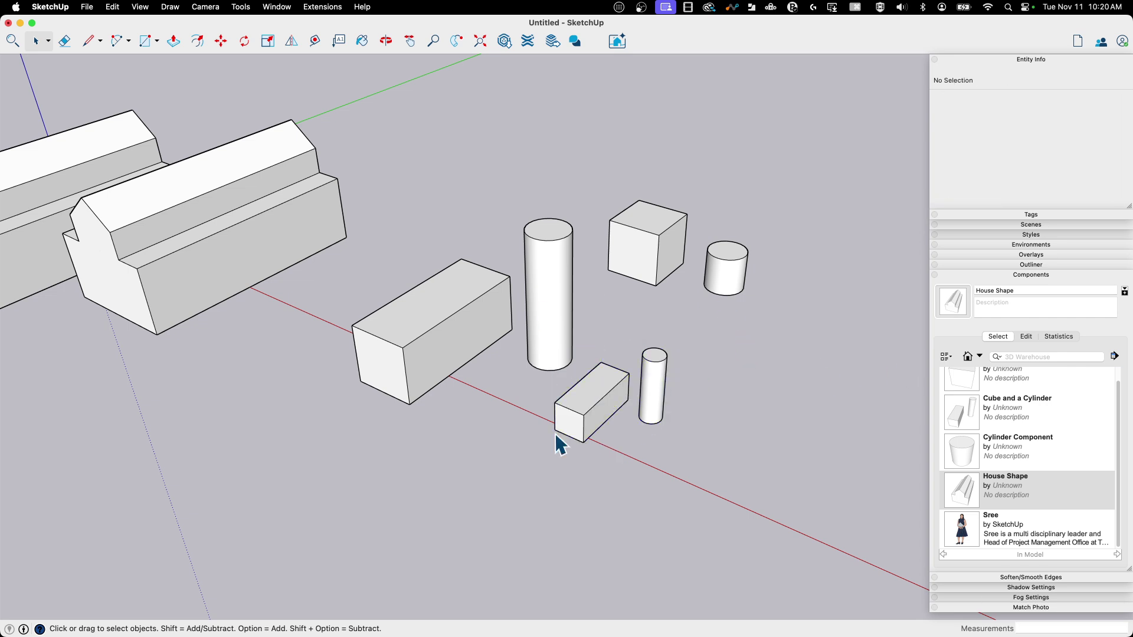
{"action": "middle_click_drag", "start_coordinate": [567, 319], "coordinate": [380, 251]}
{"action": "left_click", "coordinate": [381, 254]}
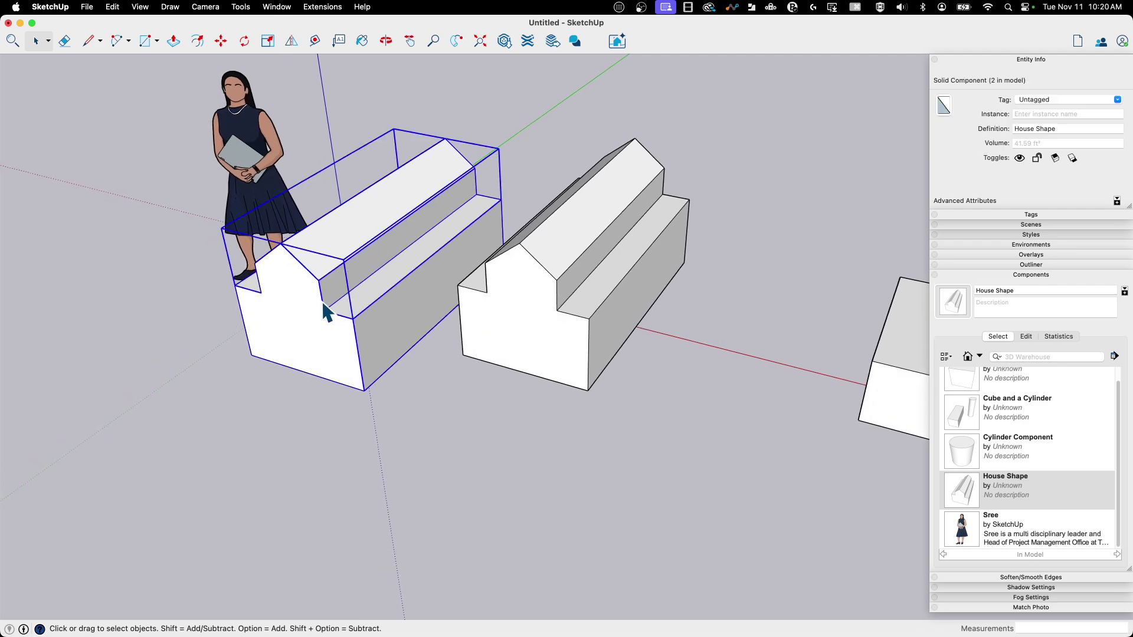
{"action": "key", "text": "s"}
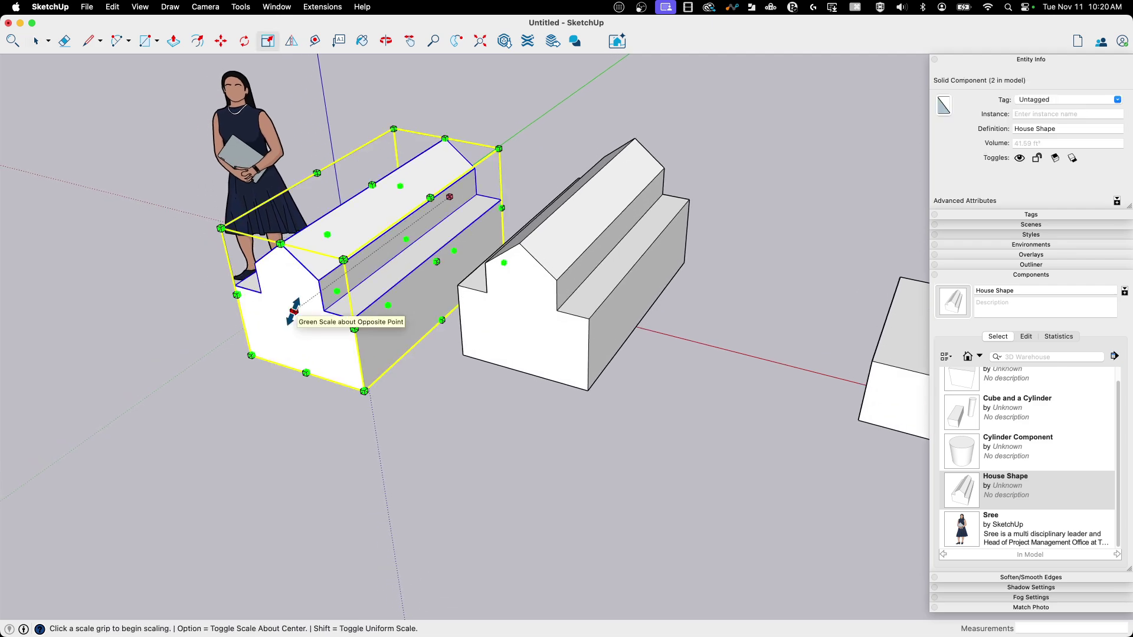
{"action": "left_click_drag", "start_coordinate": [294, 311], "coordinate": [475, 292]}
{"action": "scroll", "coordinate": [436, 273], "scroll_direction": "up", "scroll_amount": 4}
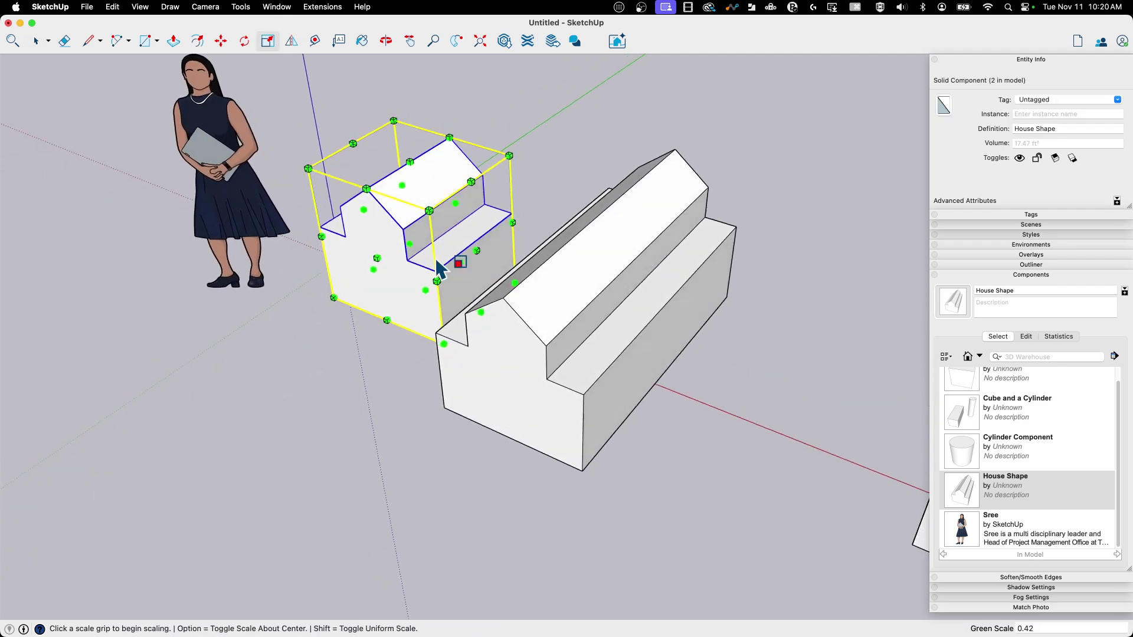
{"action": "key", "text": "space"}
{"action": "double_click", "coordinate": [561, 318]}
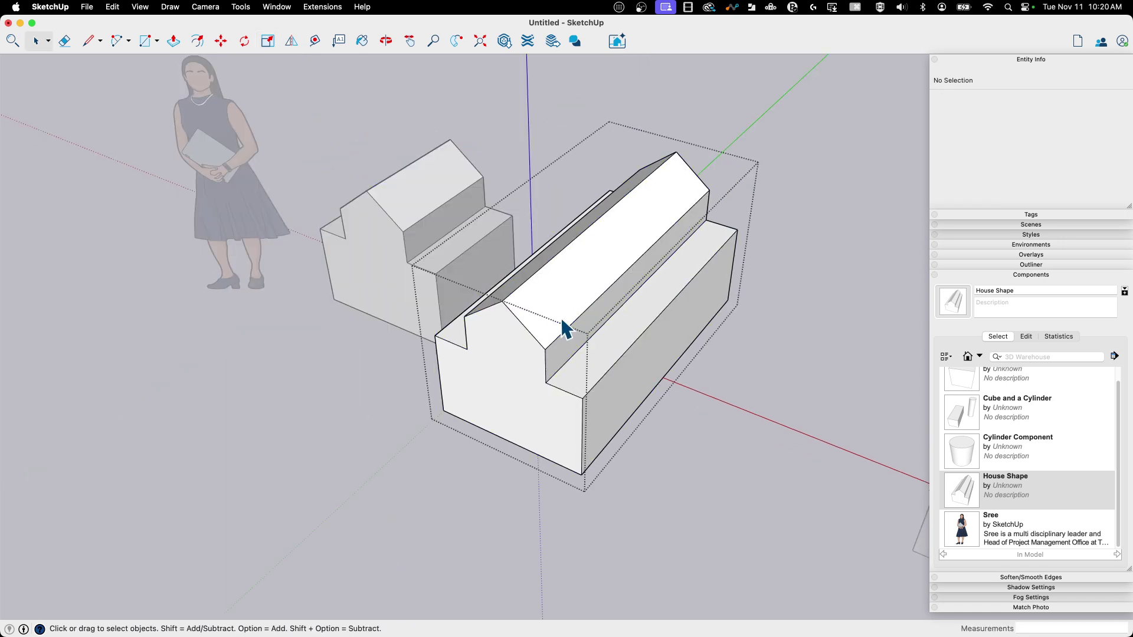
- Paint the House Shape's front gable and side wall with red brick on both copies
{"action": "key", "text": "b"}
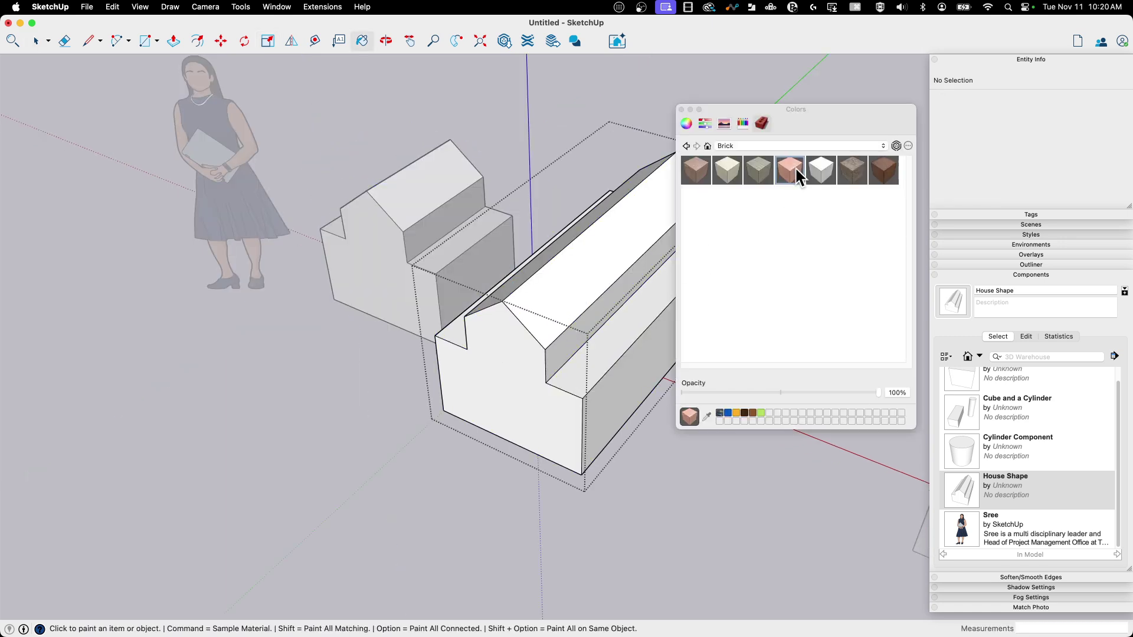
{"action": "left_click", "coordinate": [536, 412]}
{"action": "left_click", "coordinate": [603, 394]}
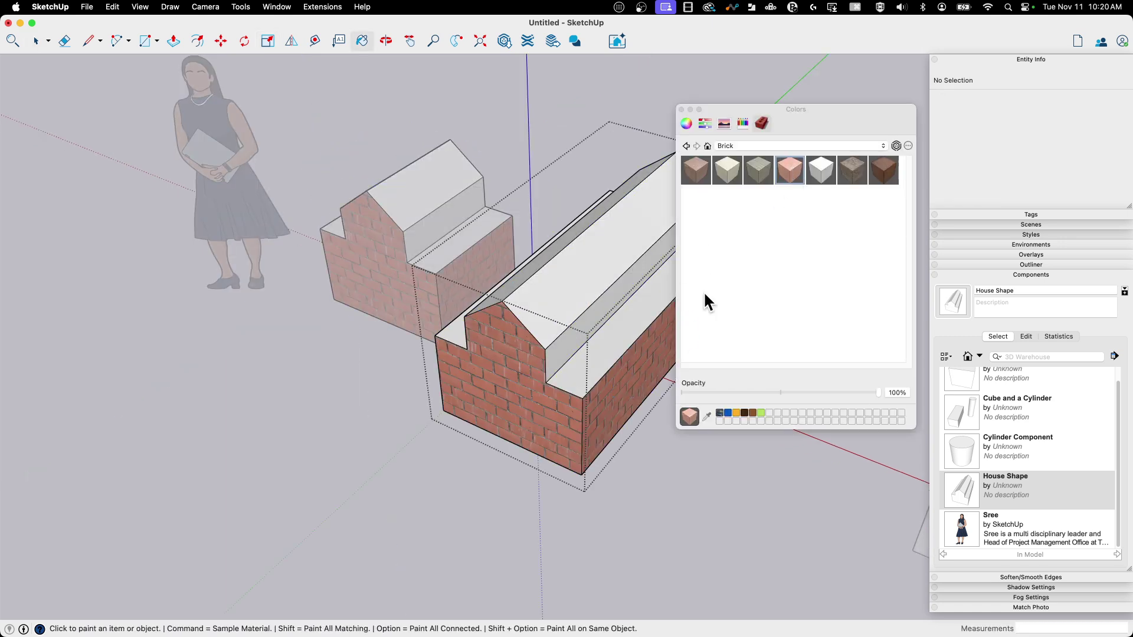
{"action": "left_click", "coordinate": [681, 110]}
{"action": "middle_click_drag", "start_coordinate": [449, 212], "coordinate": [631, 395]}
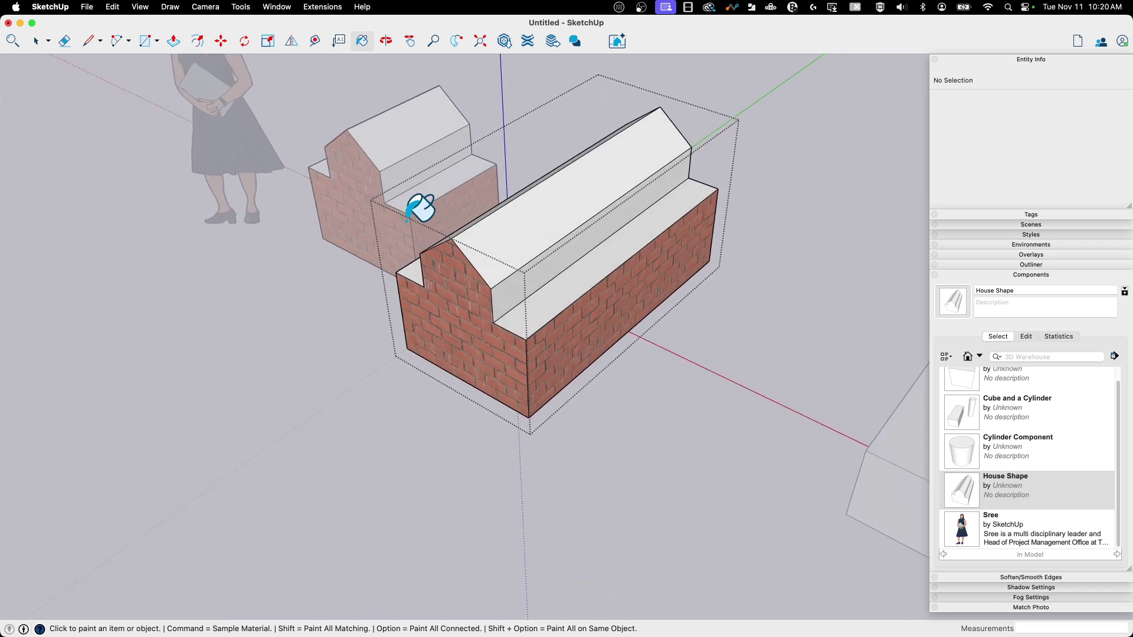
{"action": "key", "text": "space"}
{"action": "middle_click_drag", "start_coordinate": [491, 106], "coordinate": [420, 253]}
{"action": "scroll", "coordinate": [511, 230], "scroll_direction": "up", "scroll_amount": 5}
{"action": "scroll", "coordinate": [499, 251], "scroll_direction": "down", "scroll_amount": 5}
{"action": "middle_click_drag", "start_coordinate": [589, 372], "coordinate": [430, 384]}
{"action": "scroll", "coordinate": [511, 354], "scroll_direction": "up", "scroll_amount": 2}
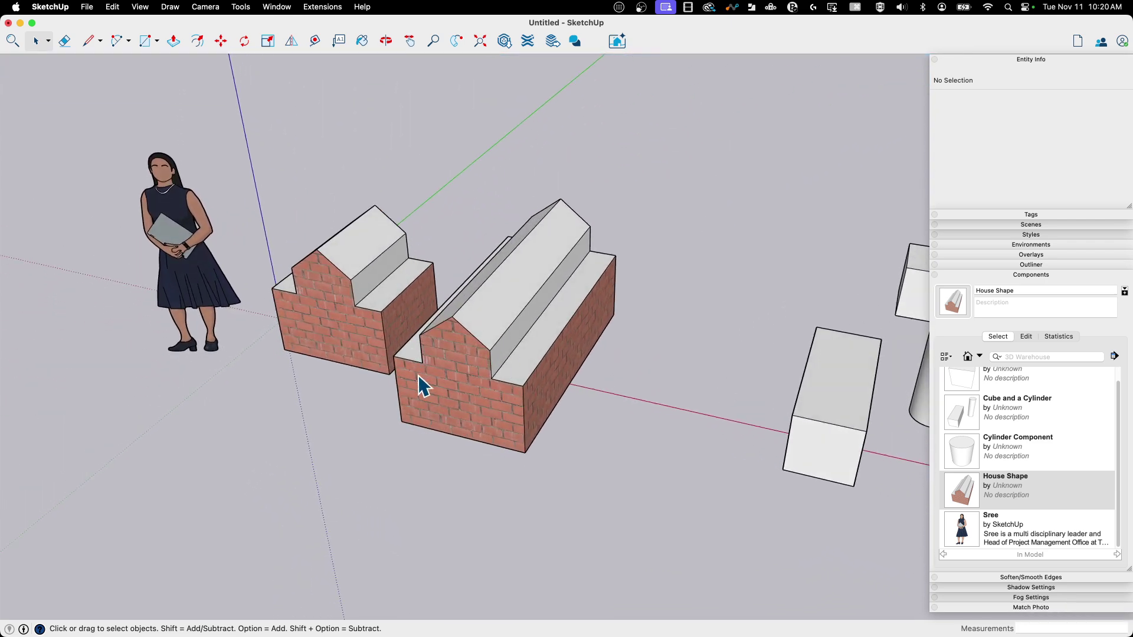
- Inspect the right-click scale options for the small and large brick houses
{"action": "middle_click_drag", "start_coordinate": [465, 300], "coordinate": [368, 274]}
{"action": "right_click", "coordinate": [354, 247]}
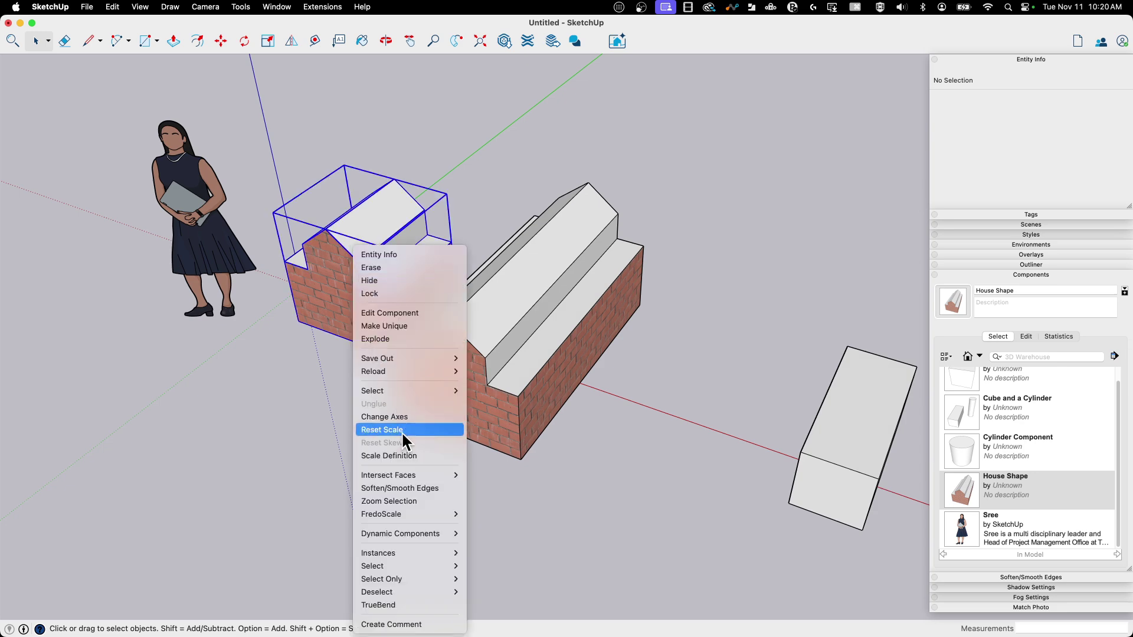
{"action": "left_click", "coordinate": [506, 298]}
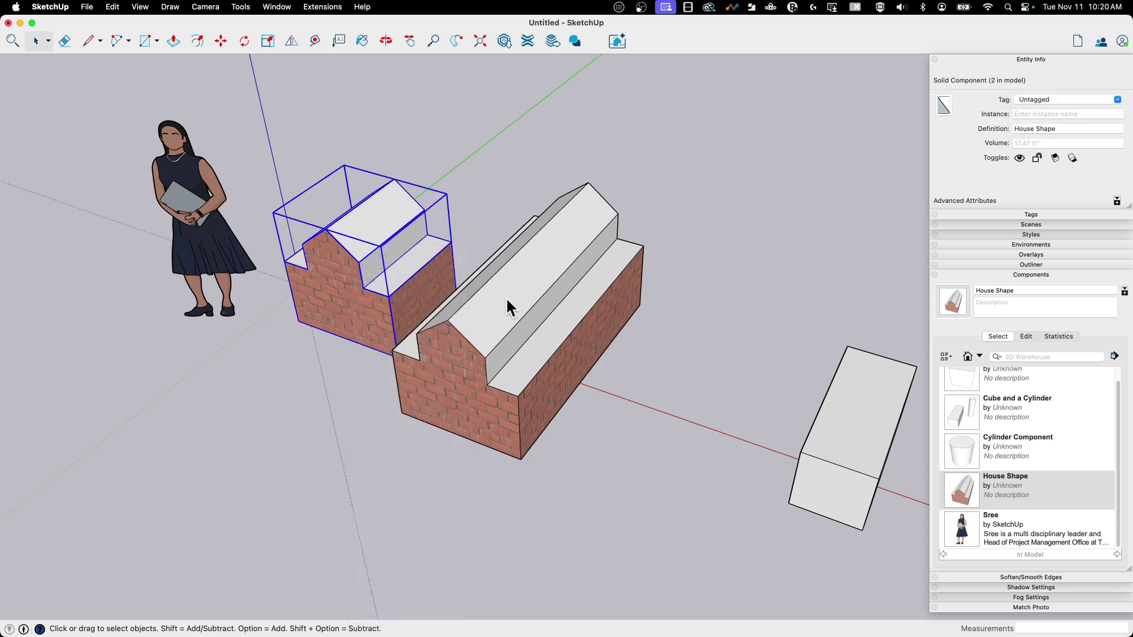
{"action": "left_click", "coordinate": [507, 297]}
{"action": "right_click", "coordinate": [500, 244]}
- Apply Scale Definition to the small house and Reset Scale to the large house
{"action": "right_click", "coordinate": [358, 247]}
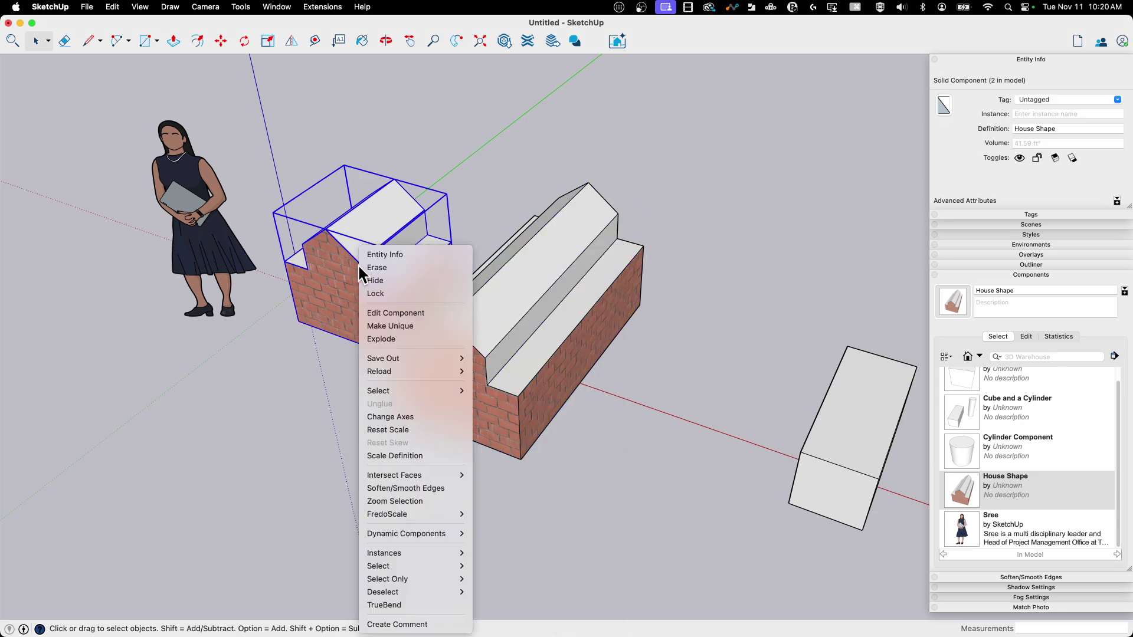
{"action": "left_click", "coordinate": [394, 454]}
{"action": "right_click", "coordinate": [500, 297]}
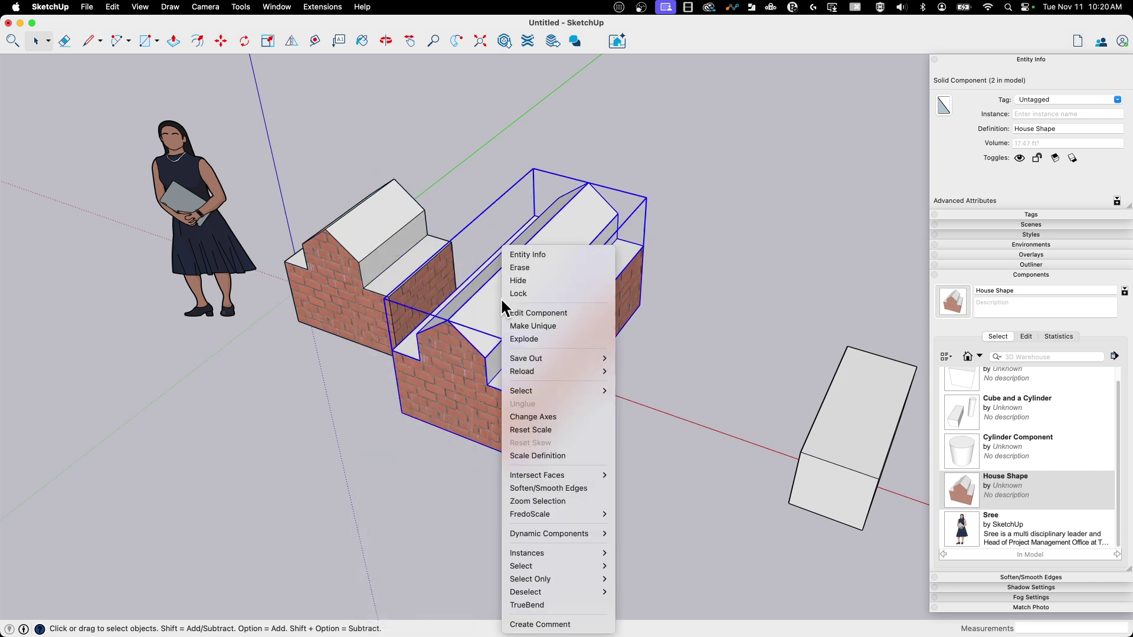
{"action": "left_click", "coordinate": [535, 430]}
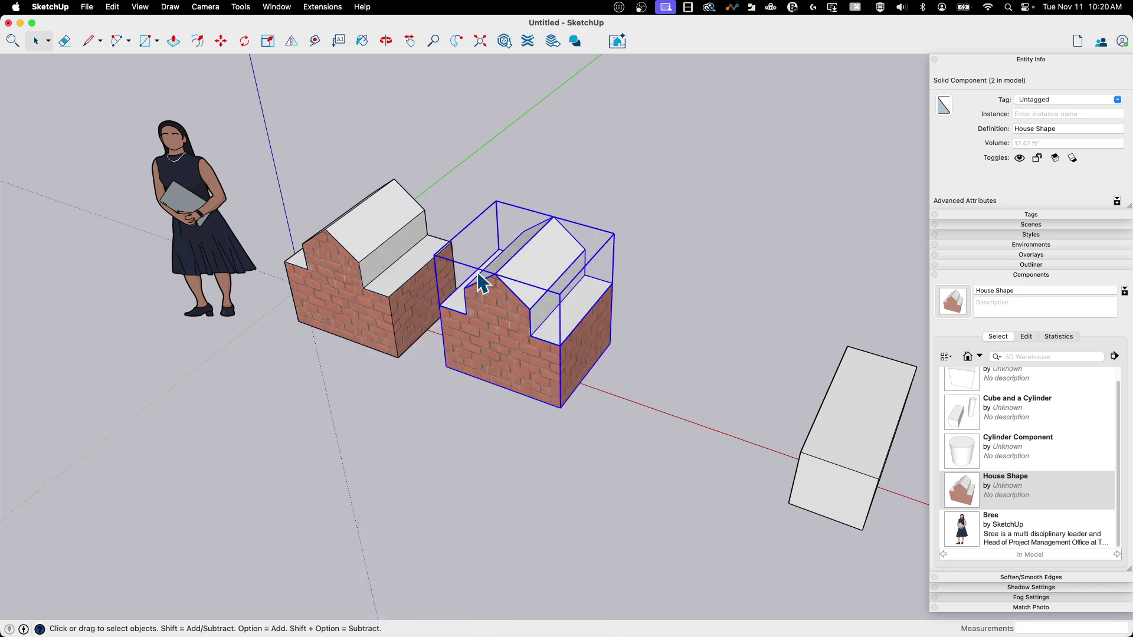
- Select the small cylinder and both Cube and a Cylinder copies to compare their sizes
{"action": "scroll", "coordinate": [639, 299], "scroll_direction": "down", "scroll_amount": 1}
{"action": "scroll", "coordinate": [635, 289], "scroll_direction": "down", "scroll_amount": 1}
{"action": "middle_click_drag", "start_coordinate": [635, 289], "coordinate": [379, 283], "text": "shift"}
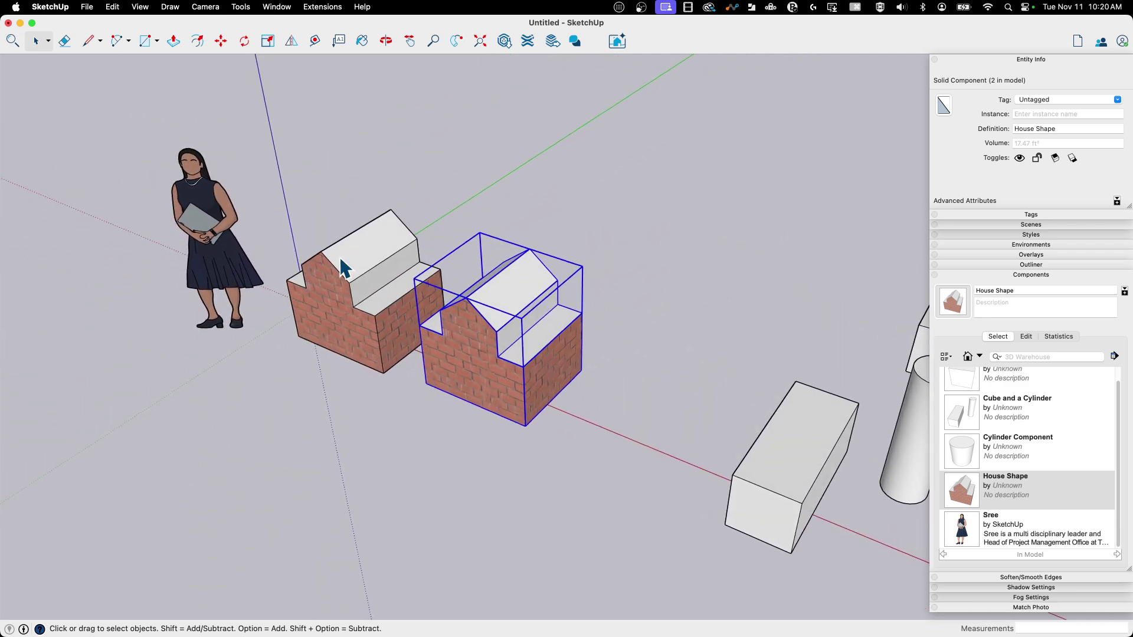
{"action": "middle_click_drag", "start_coordinate": [485, 329], "coordinate": [700, 362]}
{"action": "left_click", "coordinate": [756, 291]}
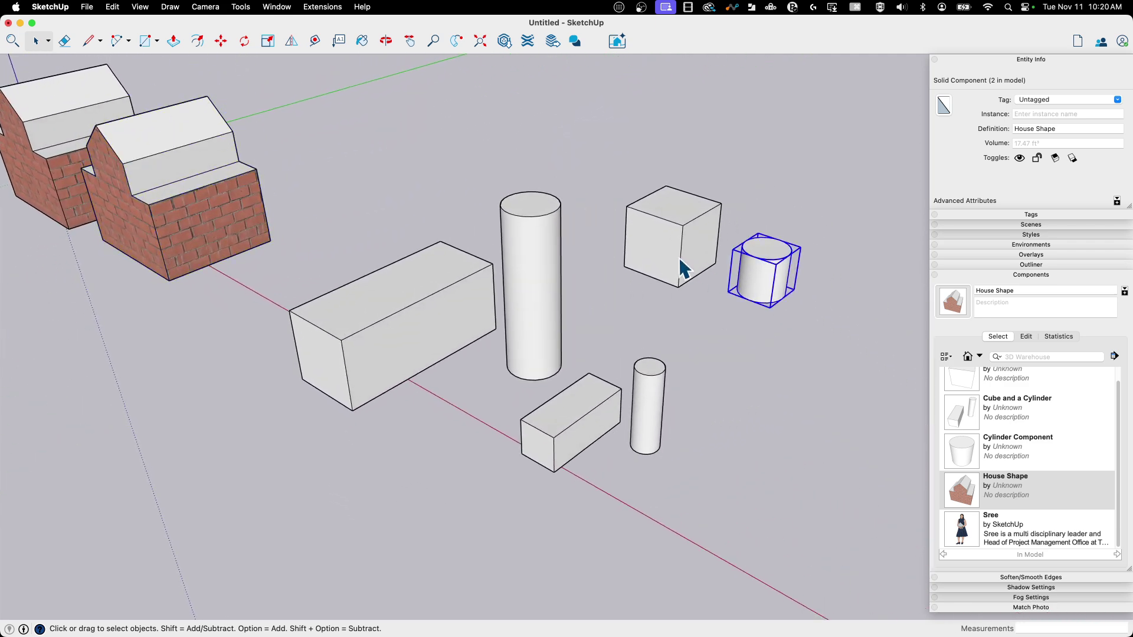
{"action": "left_click", "coordinate": [422, 317]}
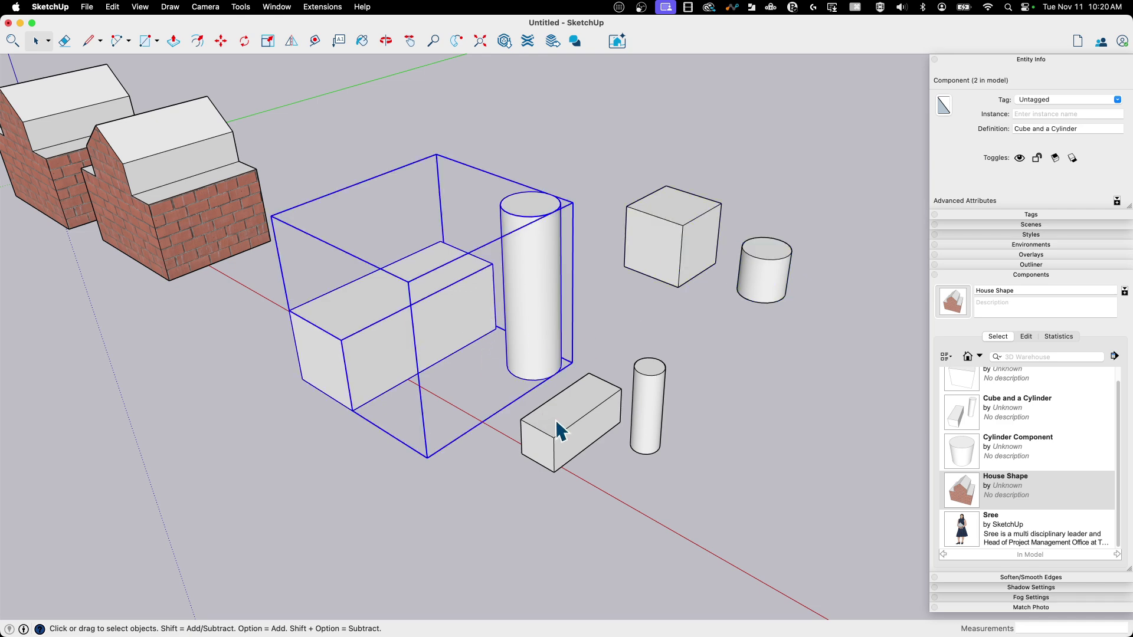
{"action": "left_click", "coordinate": [556, 421]}
{"action": "scroll", "coordinate": [557, 421], "scroll_direction": "down", "scroll_amount": 5}
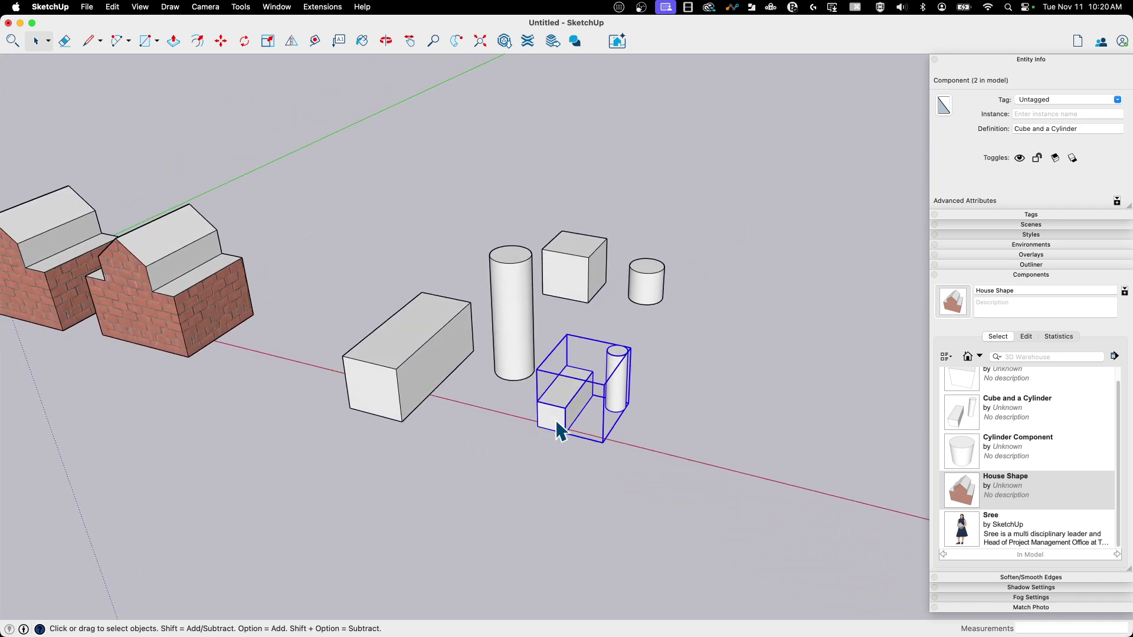
{"action": "middle_click_drag", "start_coordinate": [556, 419], "coordinate": [529, 361]}
{"action": "left_click", "coordinate": [602, 464]}
- Inspect the right-click options for the small and the larger Cube and a Cylinder copies
{"action": "right_click", "coordinate": [534, 371]}
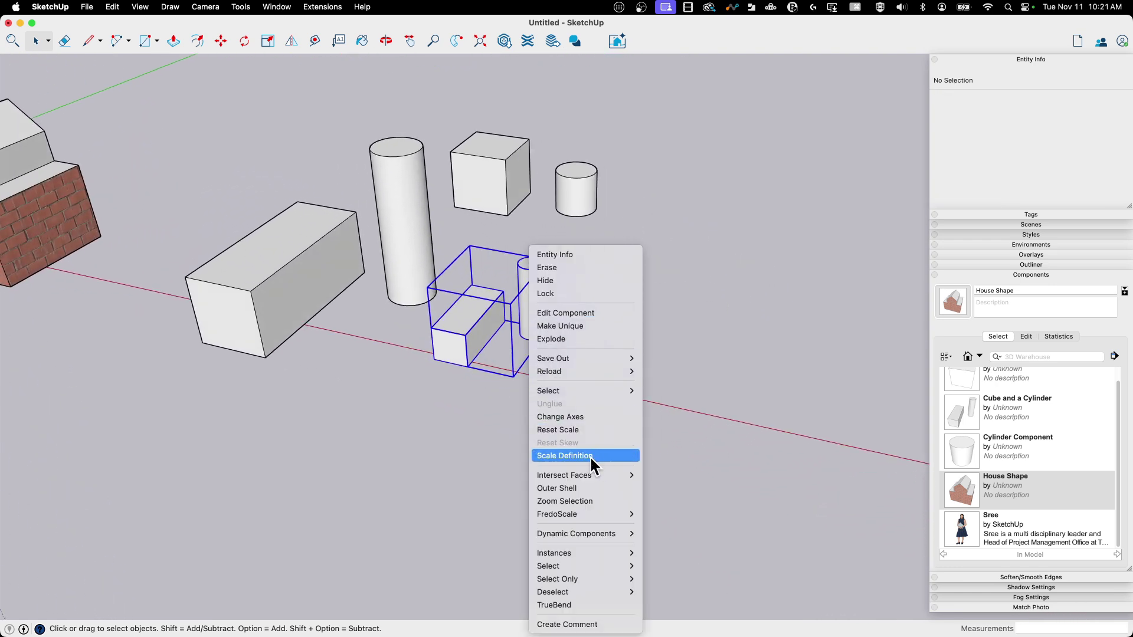
{"action": "middle_click_drag", "start_coordinate": [519, 307], "coordinate": [443, 286]}
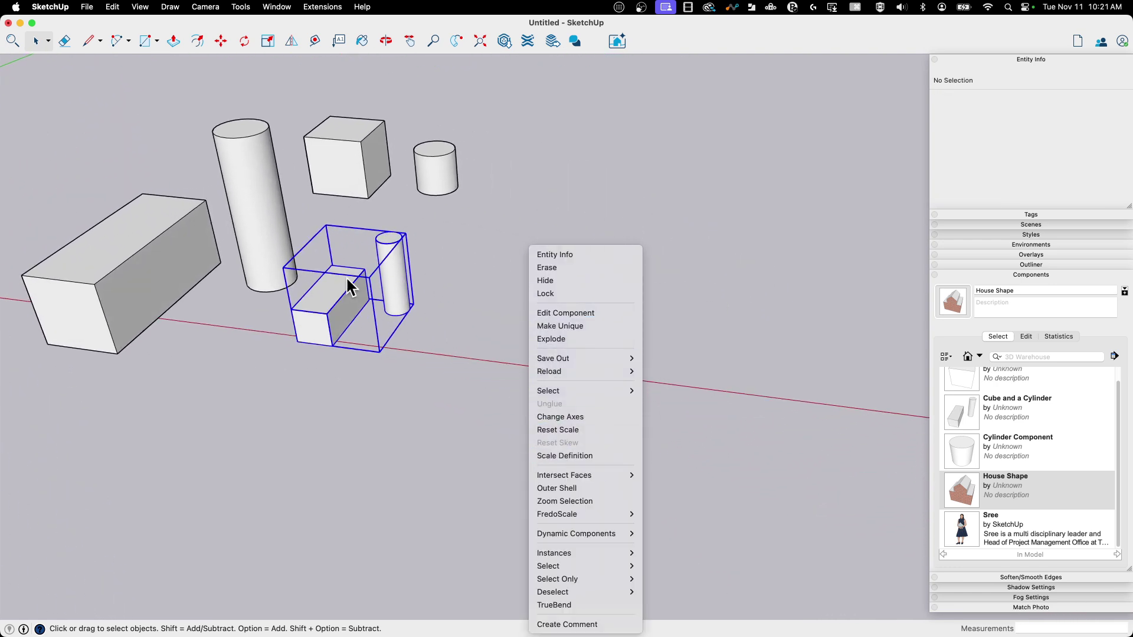
{"action": "scroll", "coordinate": [350, 289], "scroll_direction": "left", "scroll_amount": 2}
{"action": "left_click", "coordinate": [265, 192]}
{"action": "right_click", "coordinate": [270, 186]}
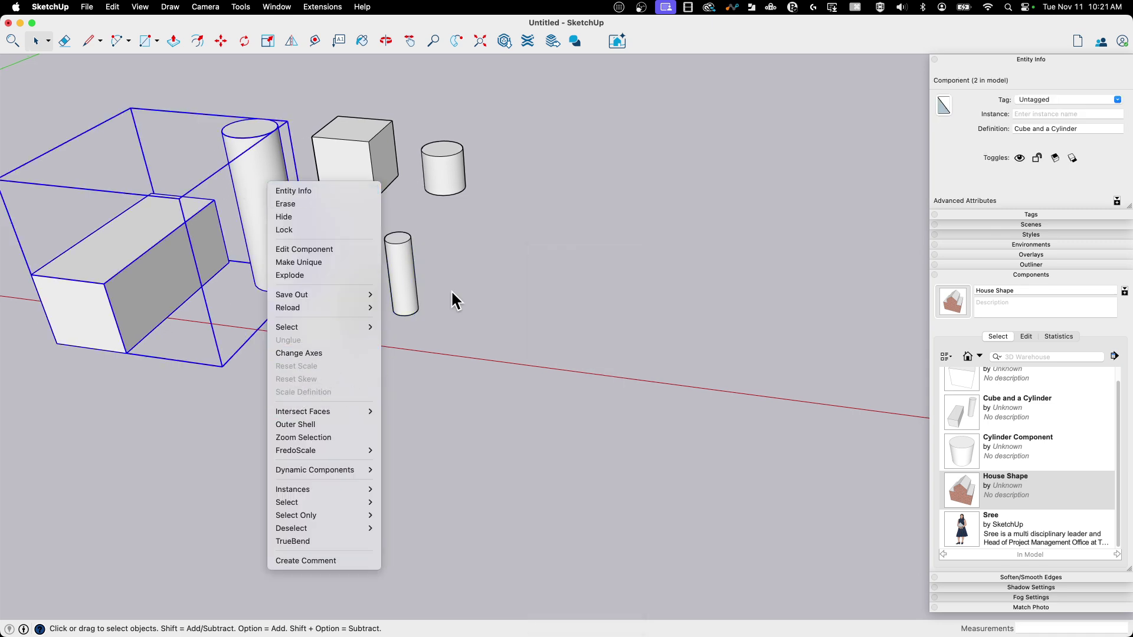
- Apply Reset Scale to the squashed Cube and a Cylinder instance to restore its full size
{"action": "right_click", "coordinate": [401, 253]}
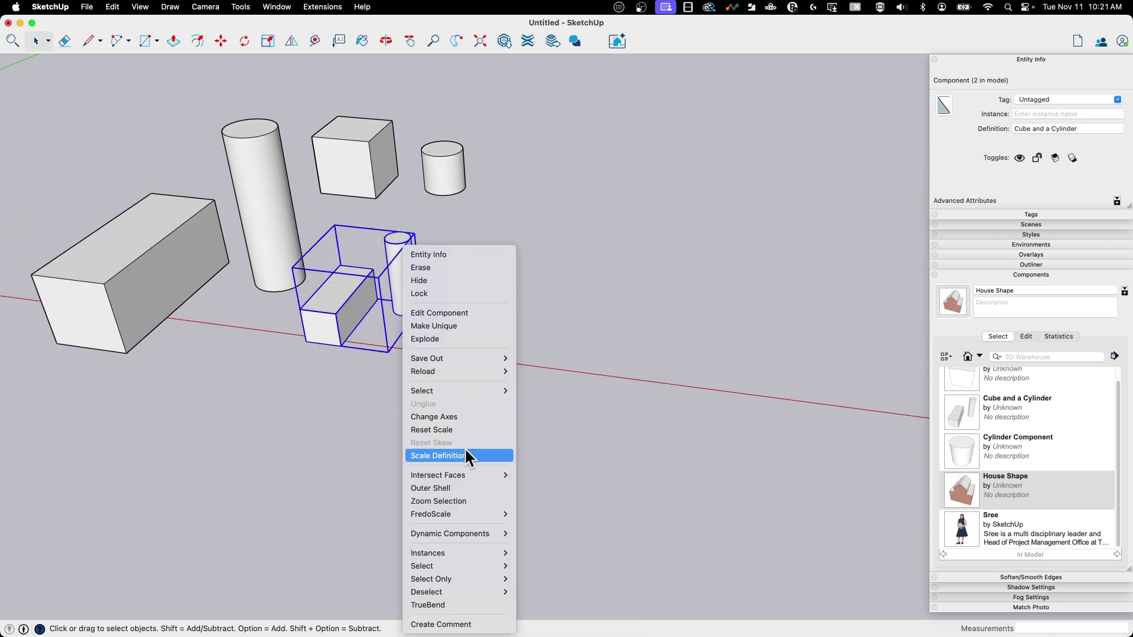
{"action": "scroll", "coordinate": [463, 451], "scroll_direction": "right", "scroll_amount": 2}
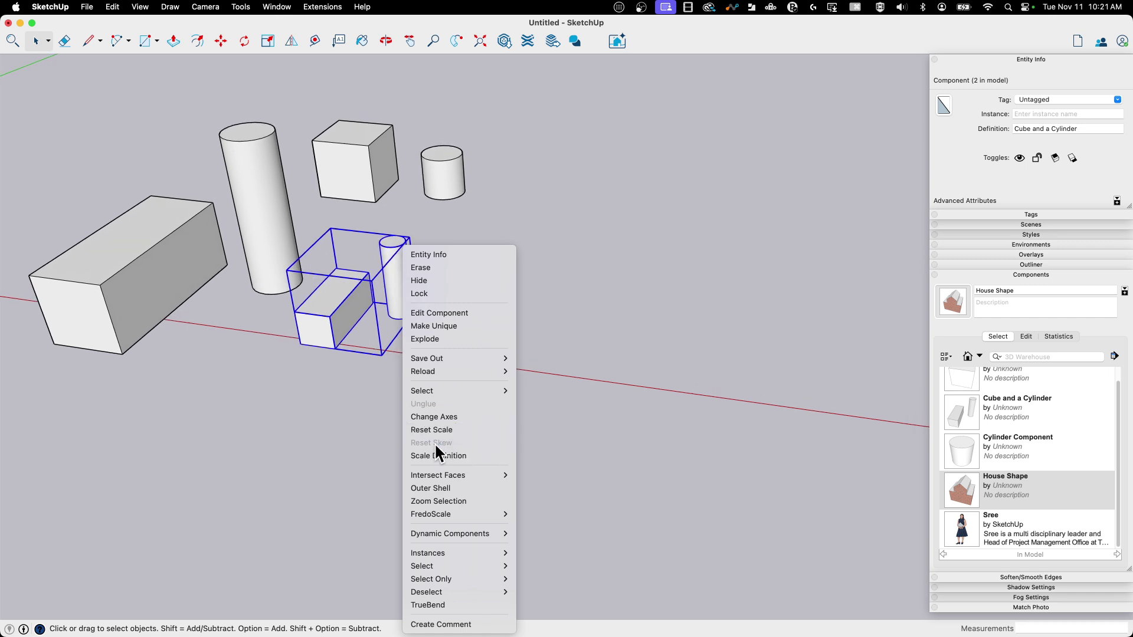
{"action": "scroll", "coordinate": [444, 430], "scroll_direction": "right", "scroll_amount": 3}
{"action": "scroll", "coordinate": [444, 430], "scroll_direction": "down", "scroll_amount": 3}
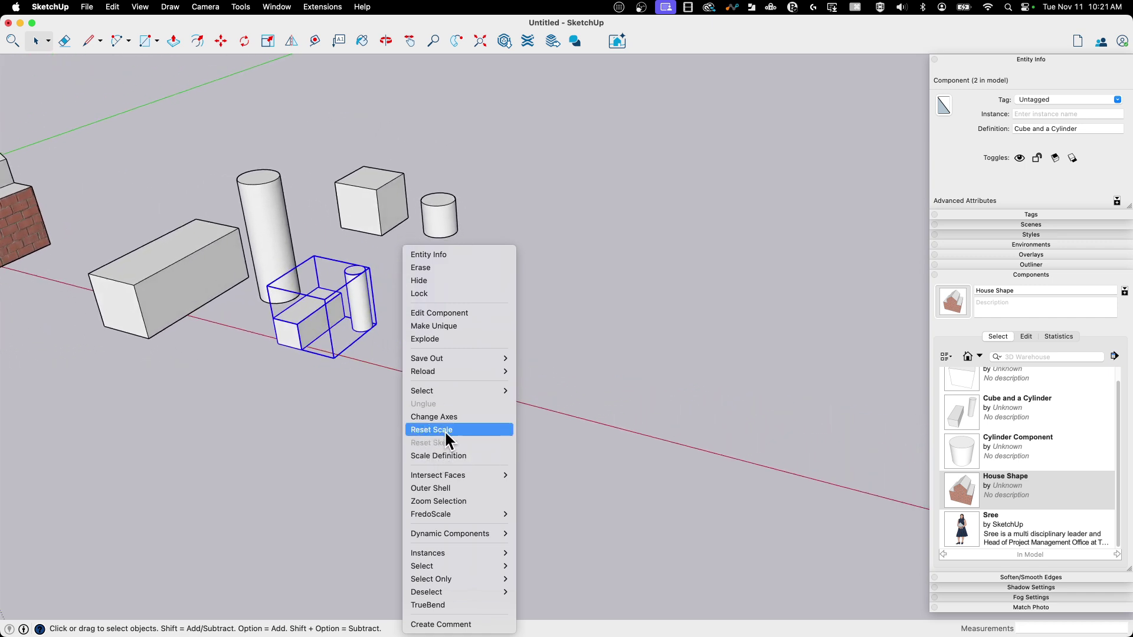
{"action": "left_click", "coordinate": [444, 430]}
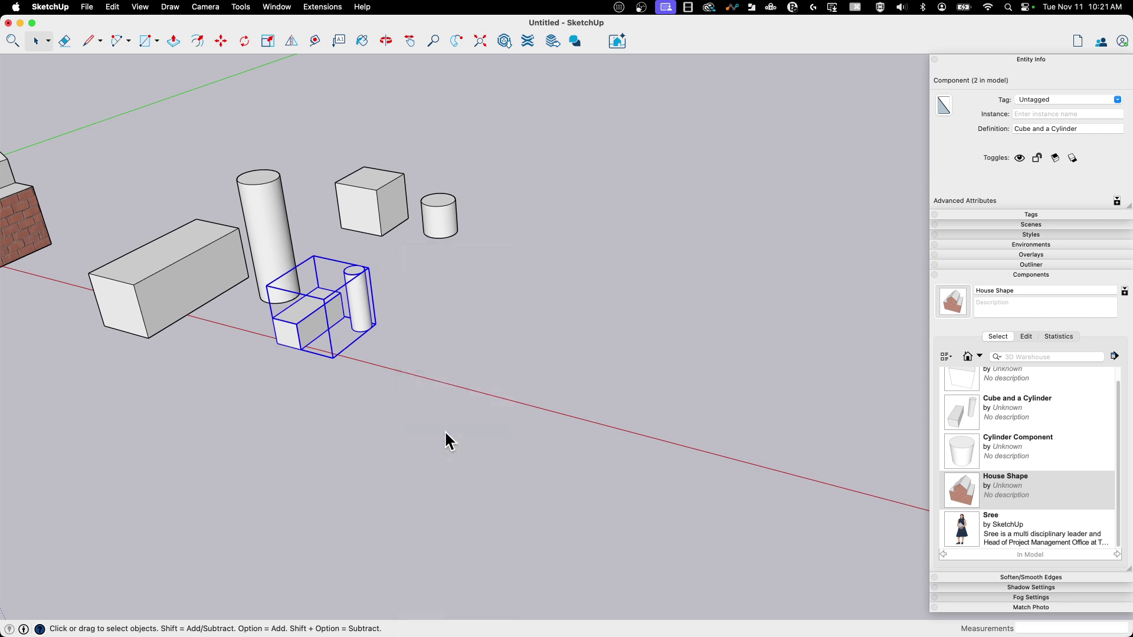
{"action": "scroll", "coordinate": [445, 439], "scroll_direction": "right", "scroll_amount": 5}
{"action": "scroll", "coordinate": [315, 255], "scroll_direction": "right", "scroll_amount": 5}
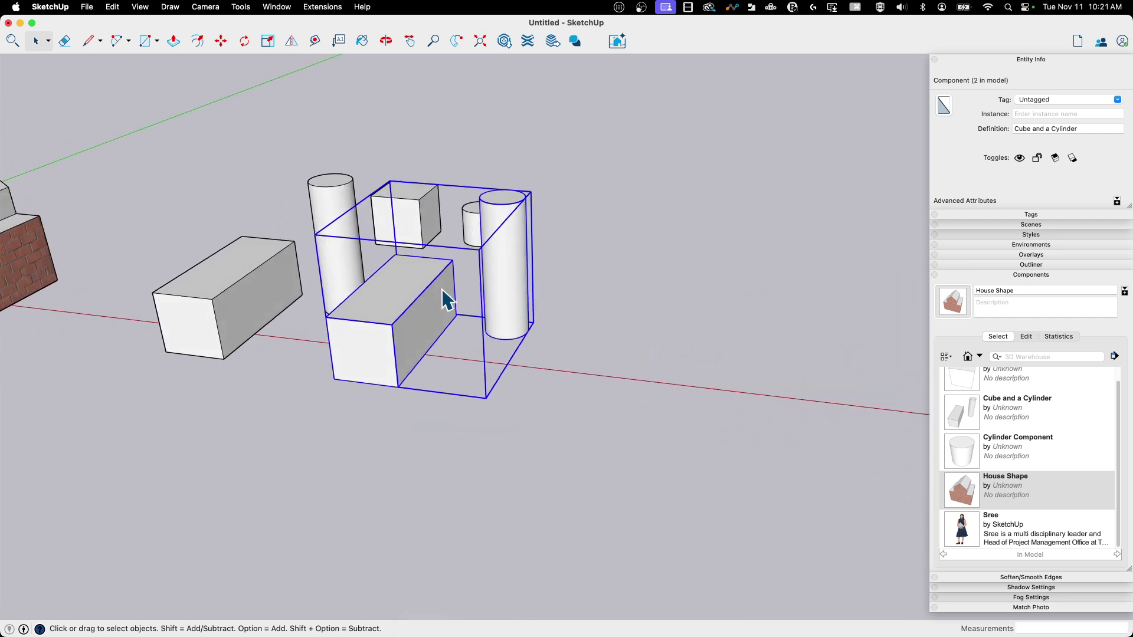
- Inside the component, Reset Scale the stretched boxes into cubes and the two cylinders to original height
{"action": "double_click", "coordinate": [405, 348]}
{"action": "right_click", "coordinate": [373, 341]}
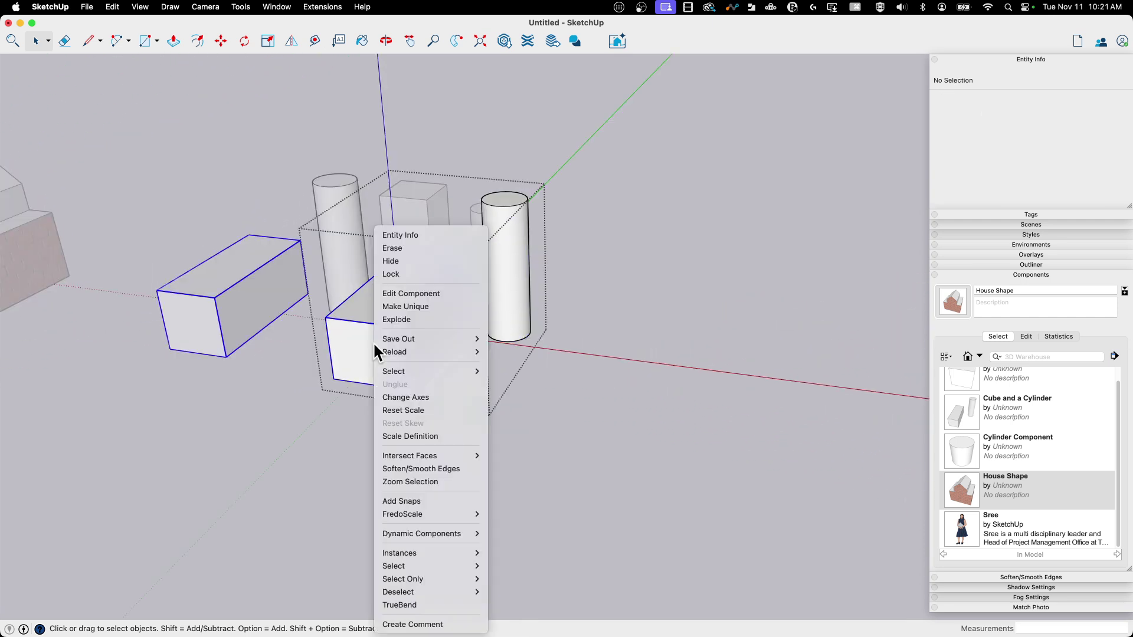
{"action": "left_click", "coordinate": [408, 411]}
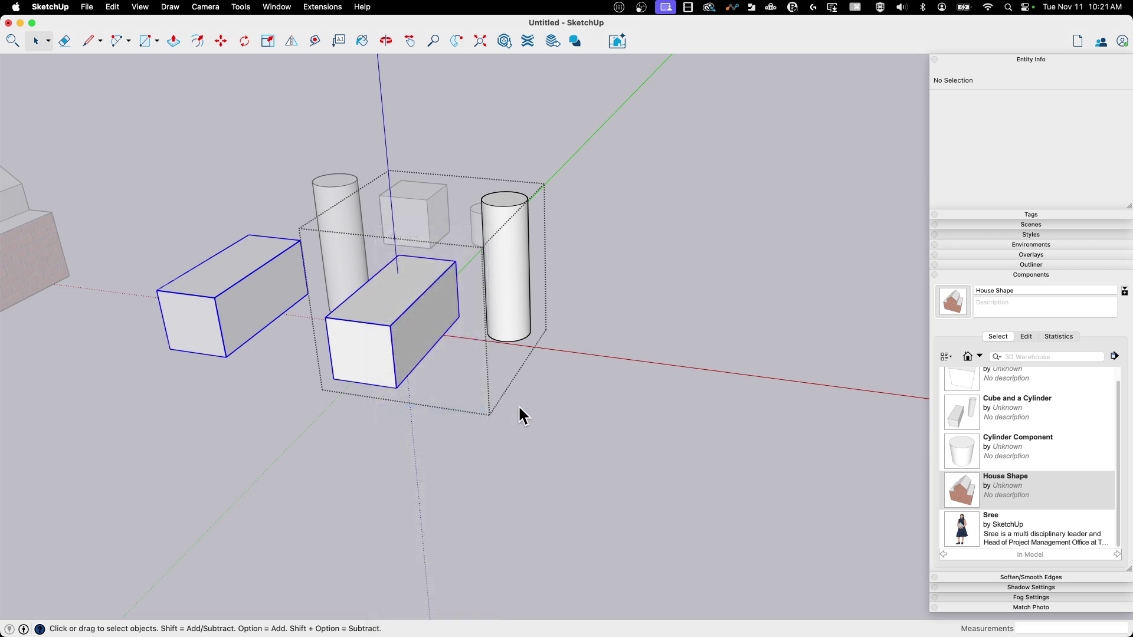
{"action": "left_click", "coordinate": [504, 315]}
{"action": "right_click", "coordinate": [505, 315]}
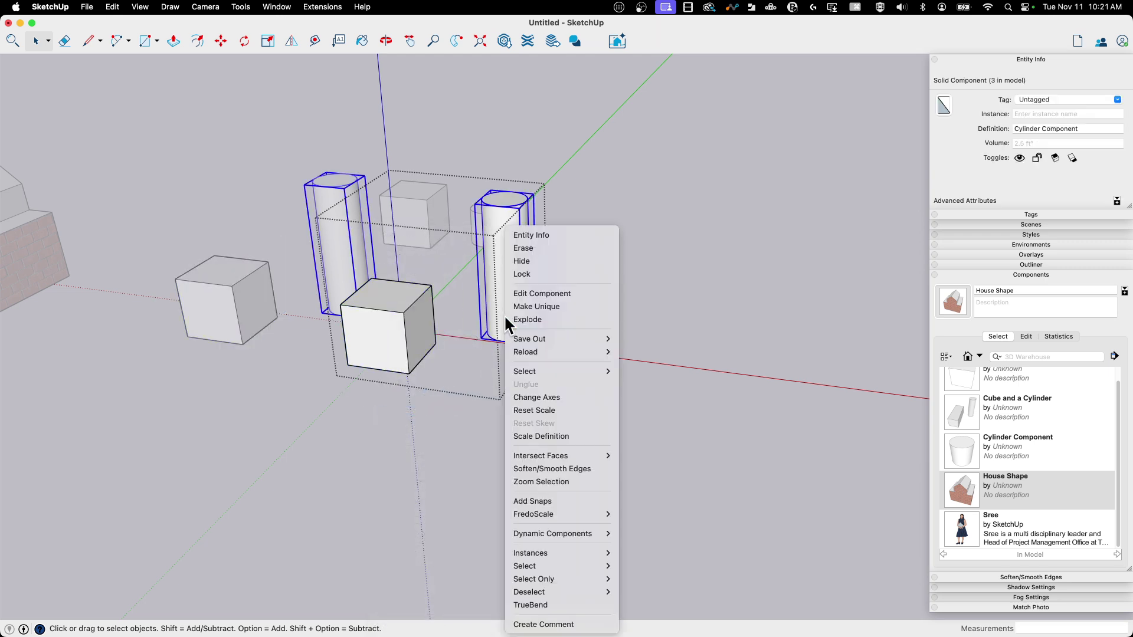
{"action": "left_click", "coordinate": [566, 410]}
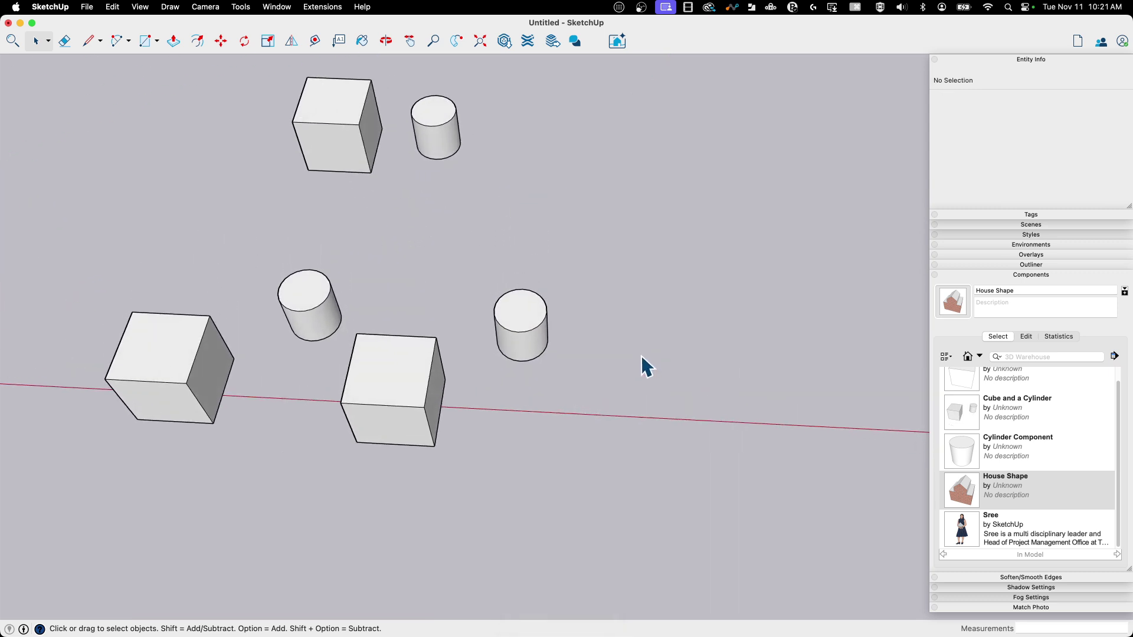
- Check whether the top cube and the lower component's inner cube offer rescaling, then exit component editing
{"action": "right_click", "coordinate": [463, 150]}
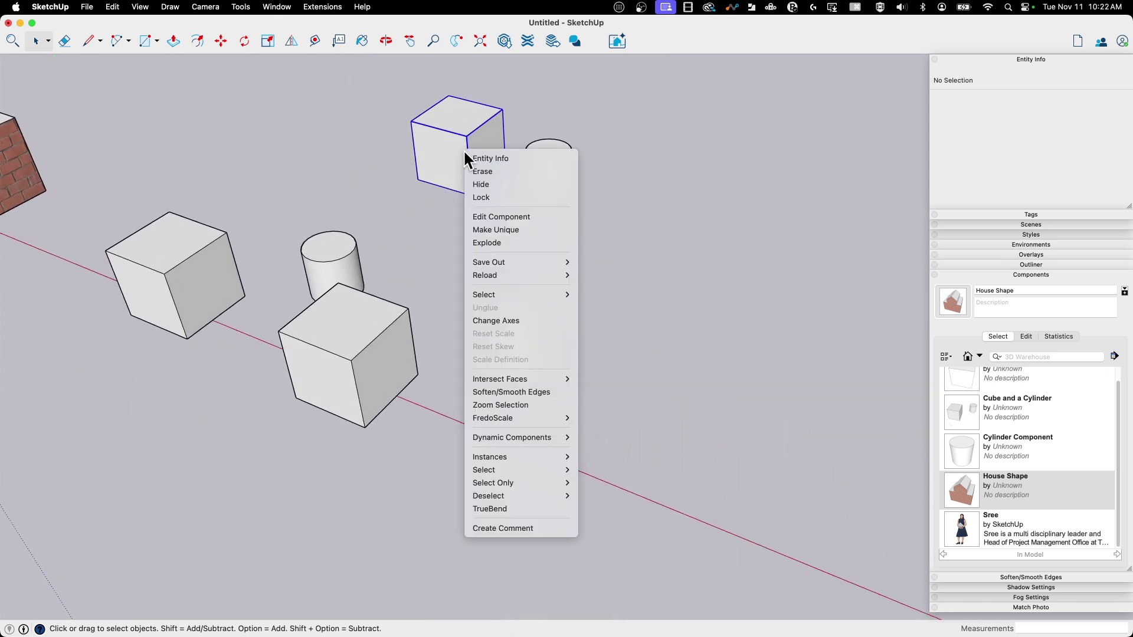
{"action": "left_click", "coordinate": [363, 383]}
{"action": "right_click", "coordinate": [363, 384]}
{"action": "left_click", "coordinate": [360, 385]}
{"action": "double_click", "coordinate": [372, 380]}
{"action": "left_click", "coordinate": [372, 379]}
{"action": "right_click", "coordinate": [372, 379]}
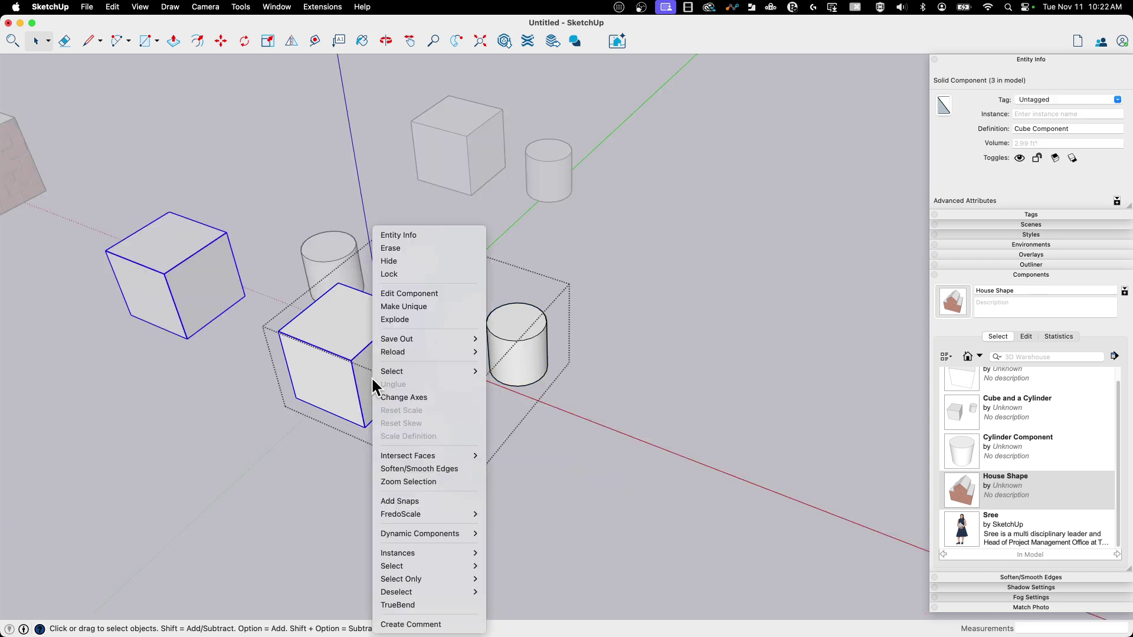
{"action": "left_click", "coordinate": [578, 331]}
{"action": "left_click", "coordinate": [604, 302]}
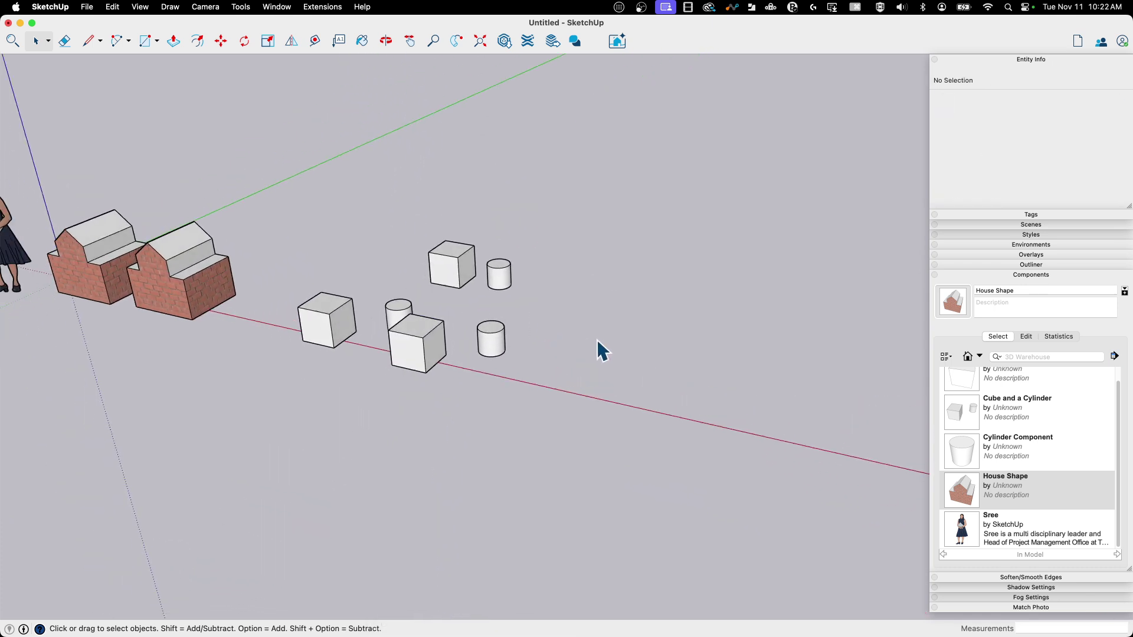
{"action": "right_click", "coordinate": [390, 303]}
{"action": "right_click", "coordinate": [522, 331]}
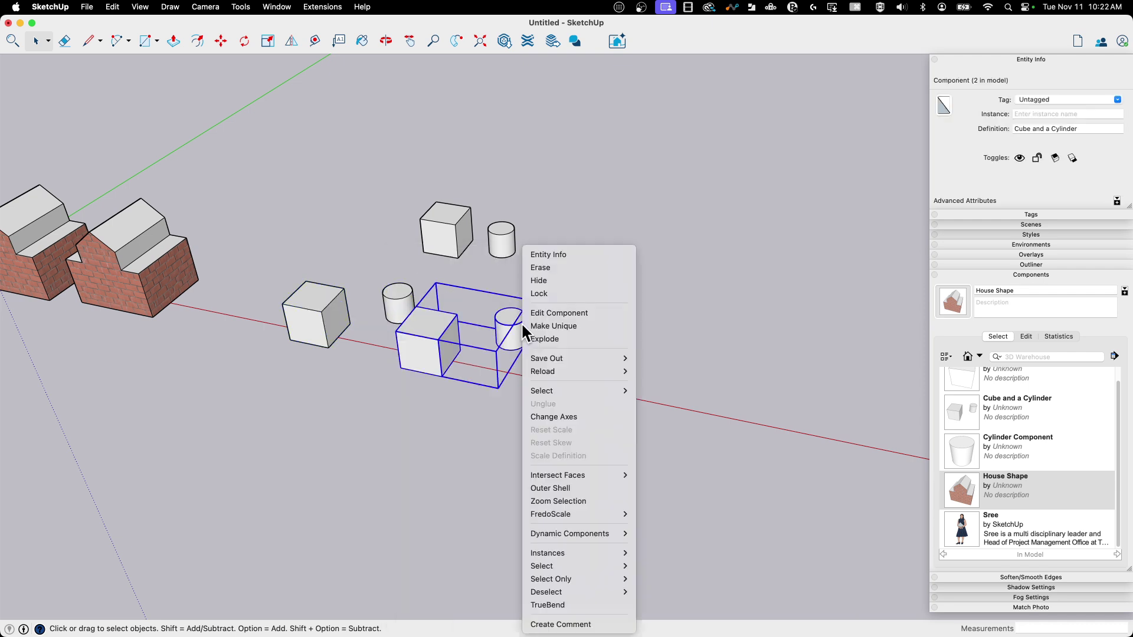
{"action": "right_click", "coordinate": [457, 225]}
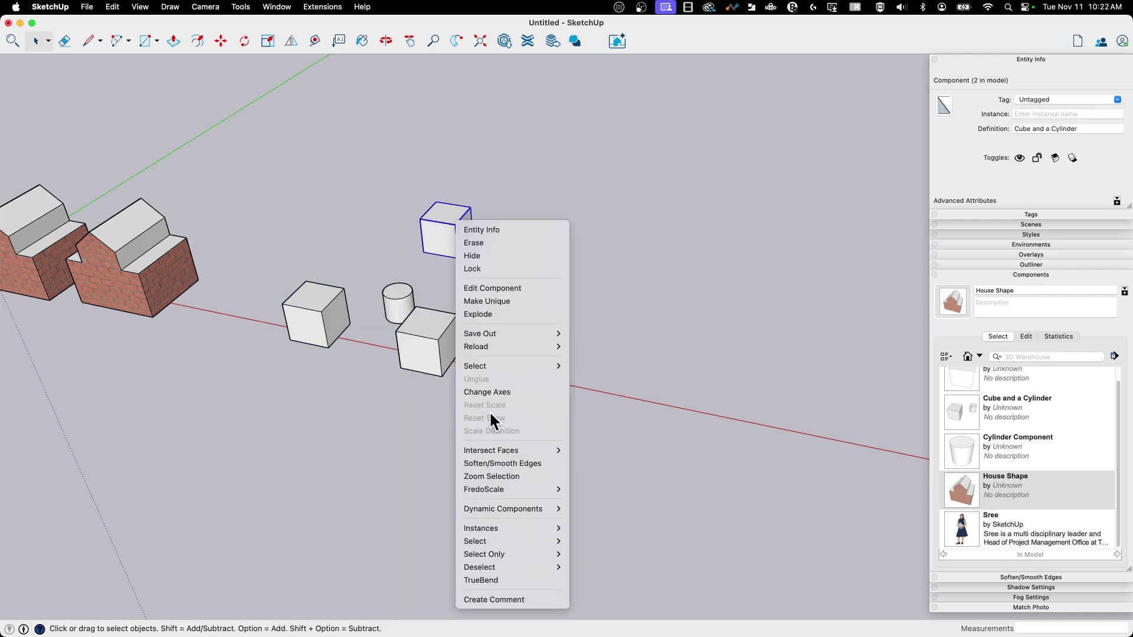
{"action": "left_click", "coordinate": [519, 246]}
{"action": "right_click", "coordinate": [511, 247]}
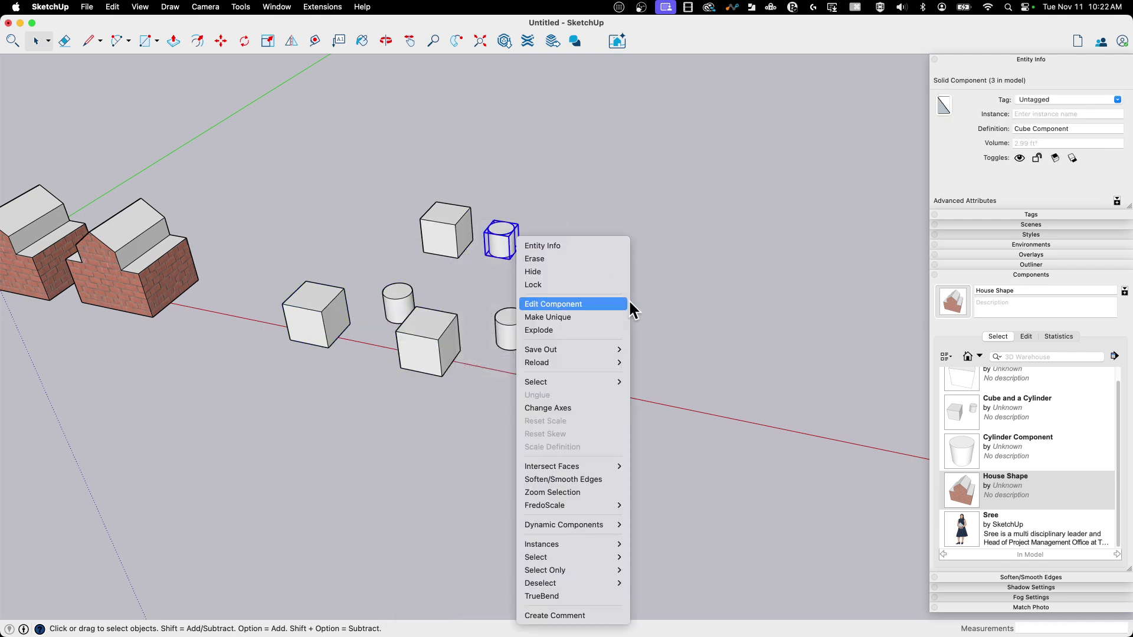
{"action": "scroll", "coordinate": [529, 417], "scroll_direction": "right", "scroll_amount": 5}
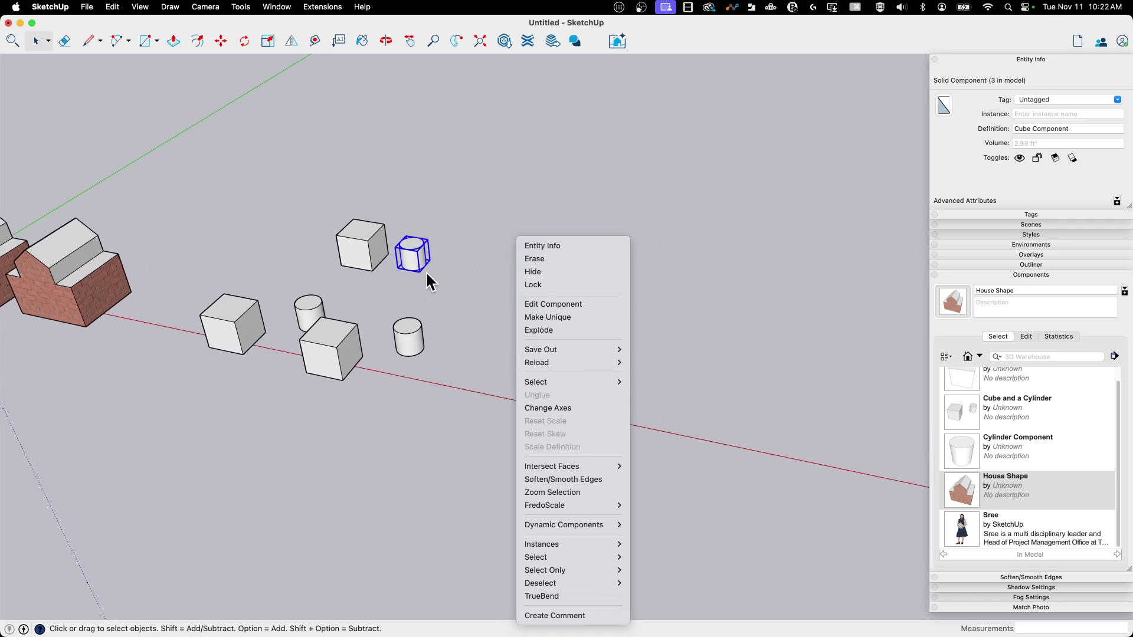
{"action": "scroll", "coordinate": [549, 437], "scroll_direction": "left", "scroll_amount": 5}
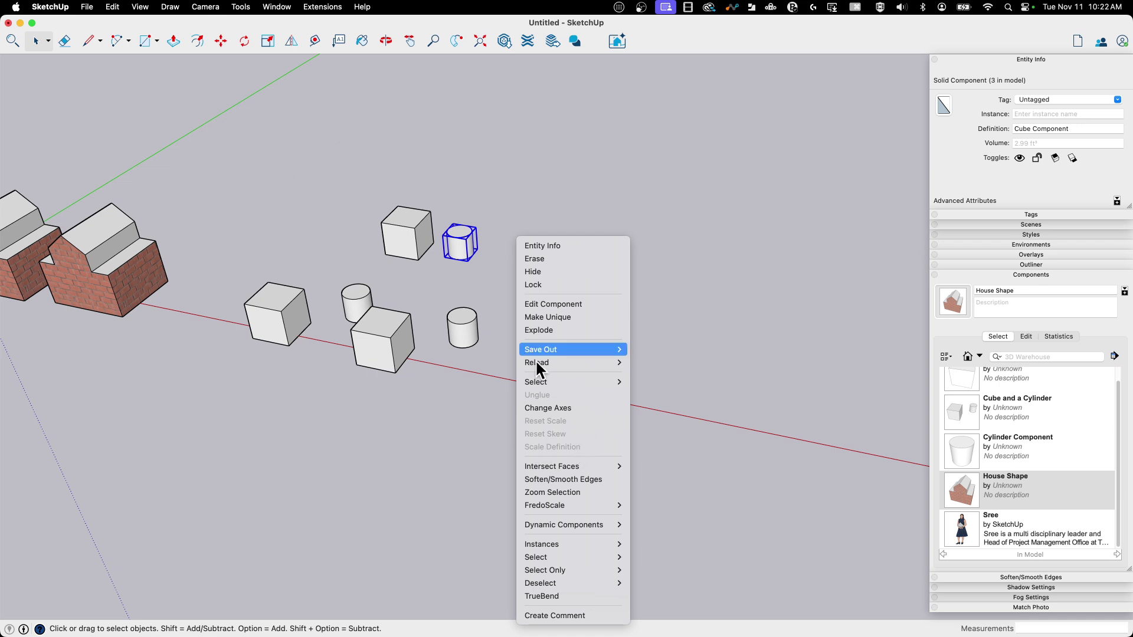
{"action": "scroll", "coordinate": [358, 203], "scroll_direction": "left", "scroll_amount": 5}
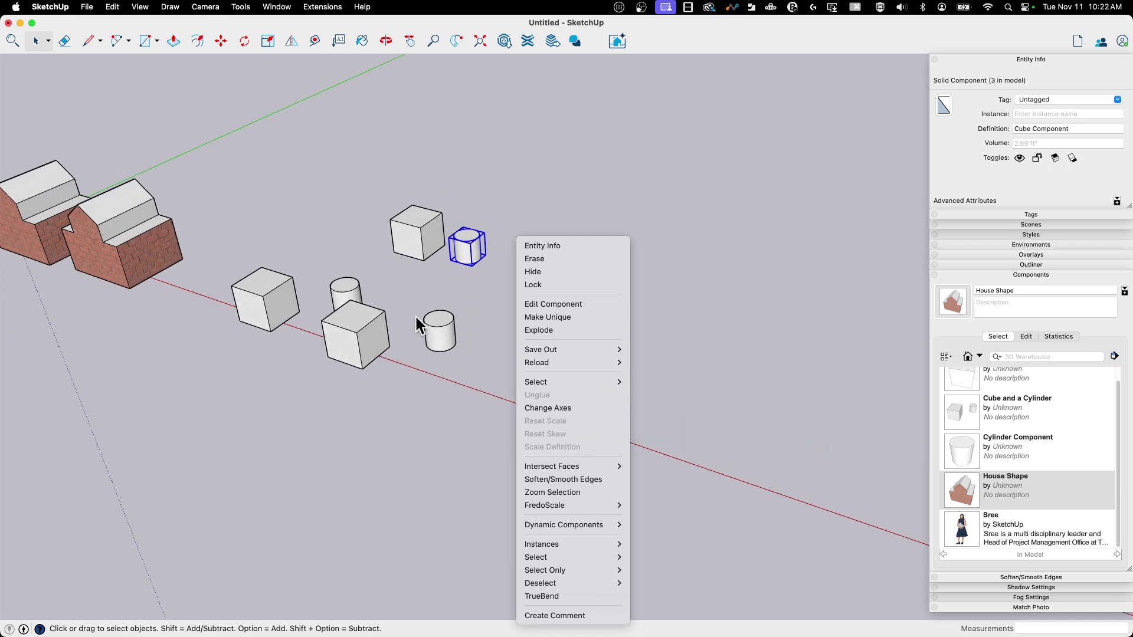
{"action": "left_click", "coordinate": [391, 122]}
{"action": "scroll", "coordinate": [627, 221], "scroll_direction": "down", "scroll_amount": 5}
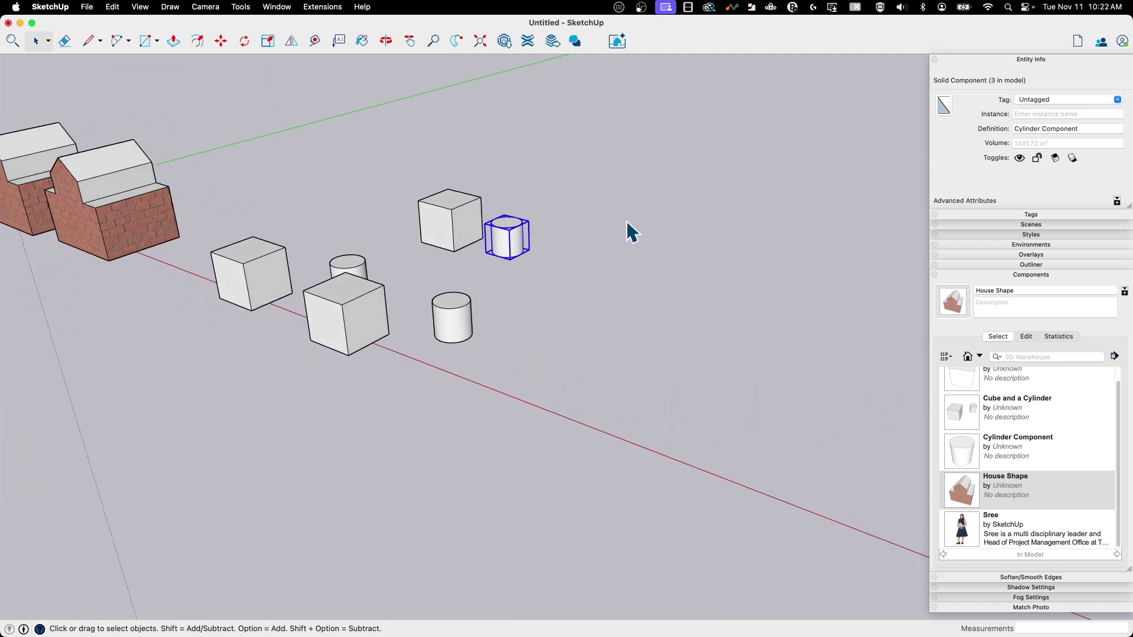
{"action": "scroll", "coordinate": [637, 218], "scroll_direction": "down", "scroll_amount": 2}
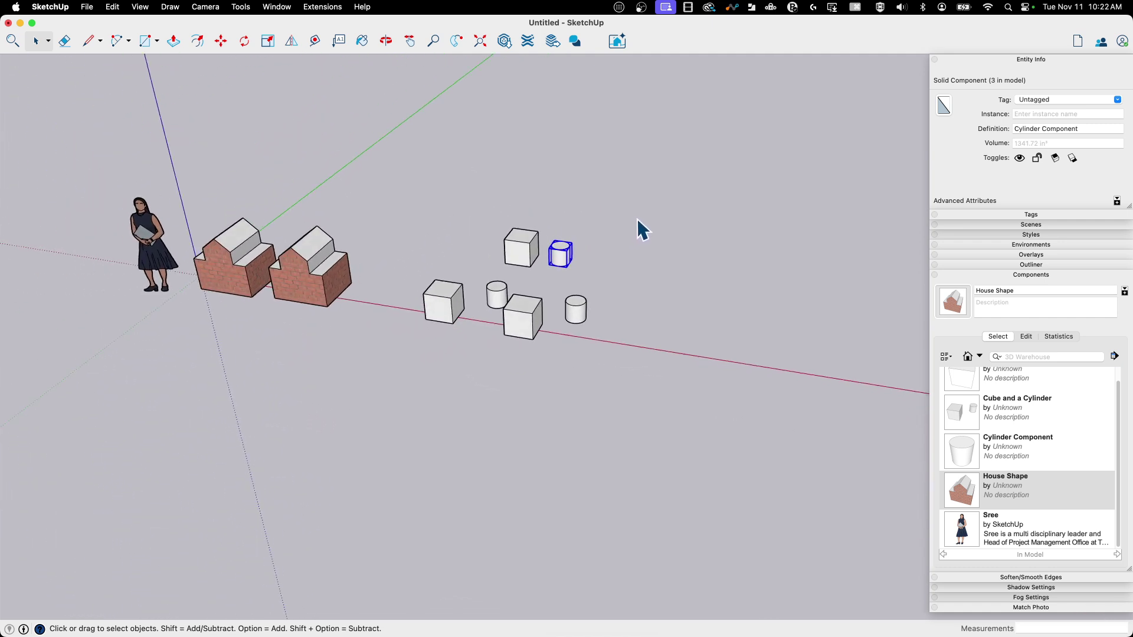
{"action": "scroll", "coordinate": [637, 219], "scroll_direction": "up", "scroll_amount": 6}
{"action": "scroll", "coordinate": [734, 142], "scroll_direction": "up", "scroll_amount": 5}
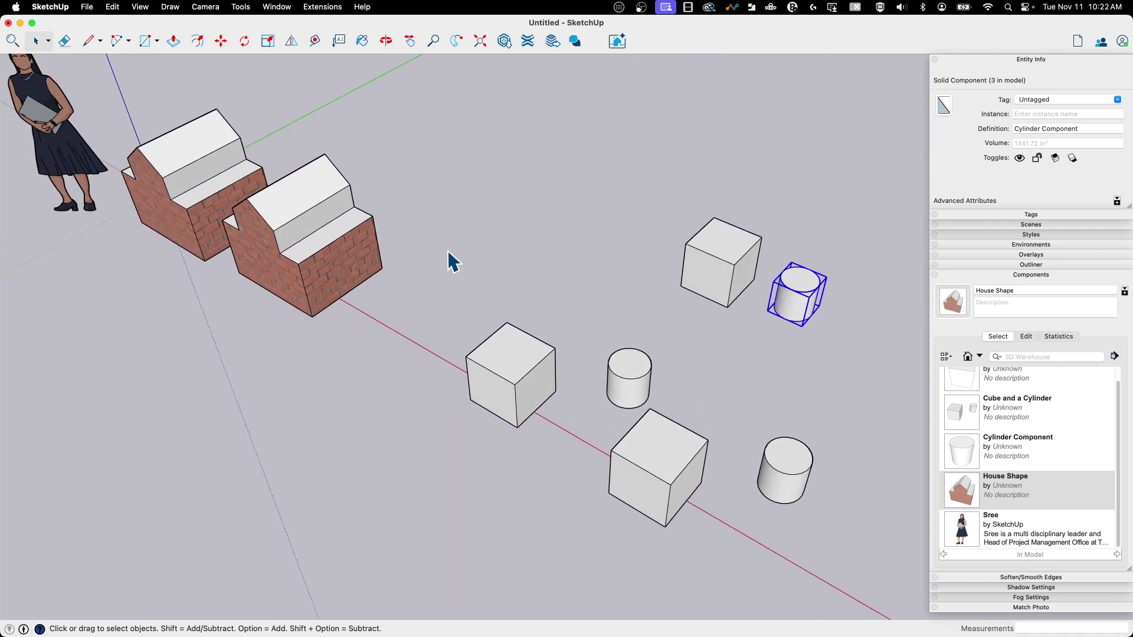
{"action": "scroll", "coordinate": [454, 260], "scroll_direction": "down", "scroll_amount": 4}
- Try stretching the house to three times its depth with Scale, then undo it
{"action": "middle_click_drag", "start_coordinate": [455, 263], "coordinate": [478, 345]}
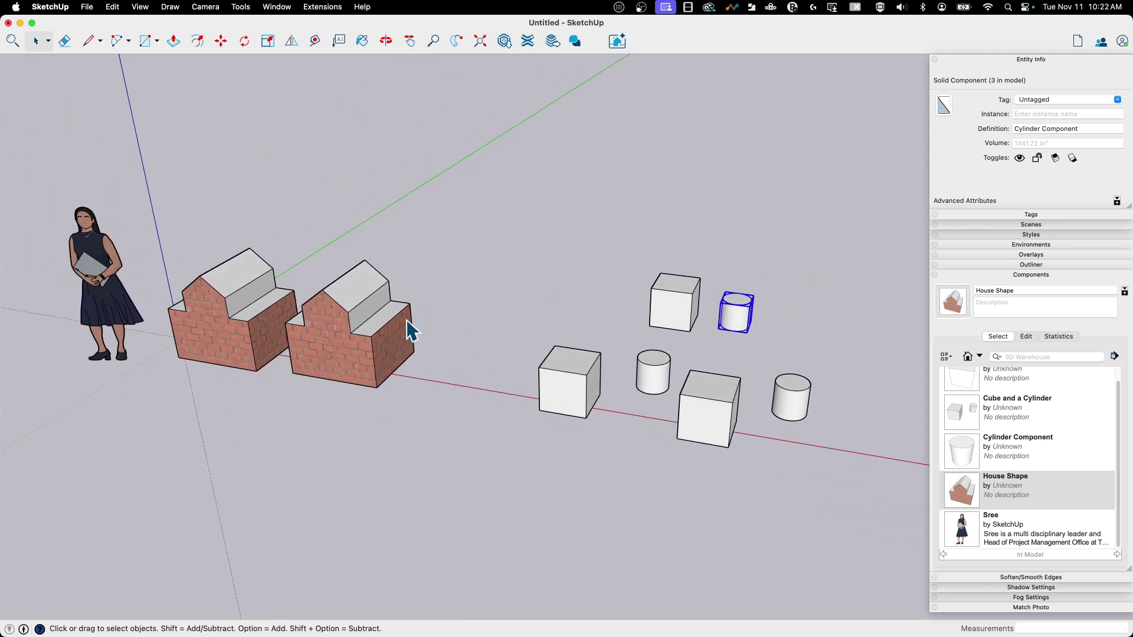
{"action": "key", "text": "s"}
{"action": "left_click", "coordinate": [328, 353]}
{"action": "left_click", "coordinate": [325, 426]}
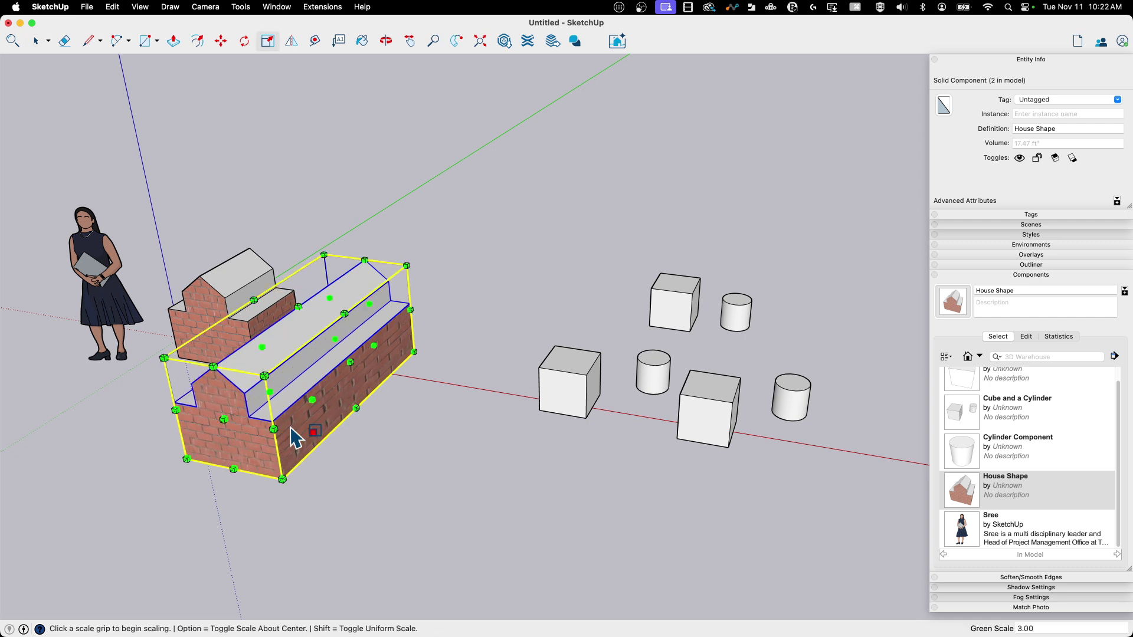
{"action": "key", "text": "super+z"}
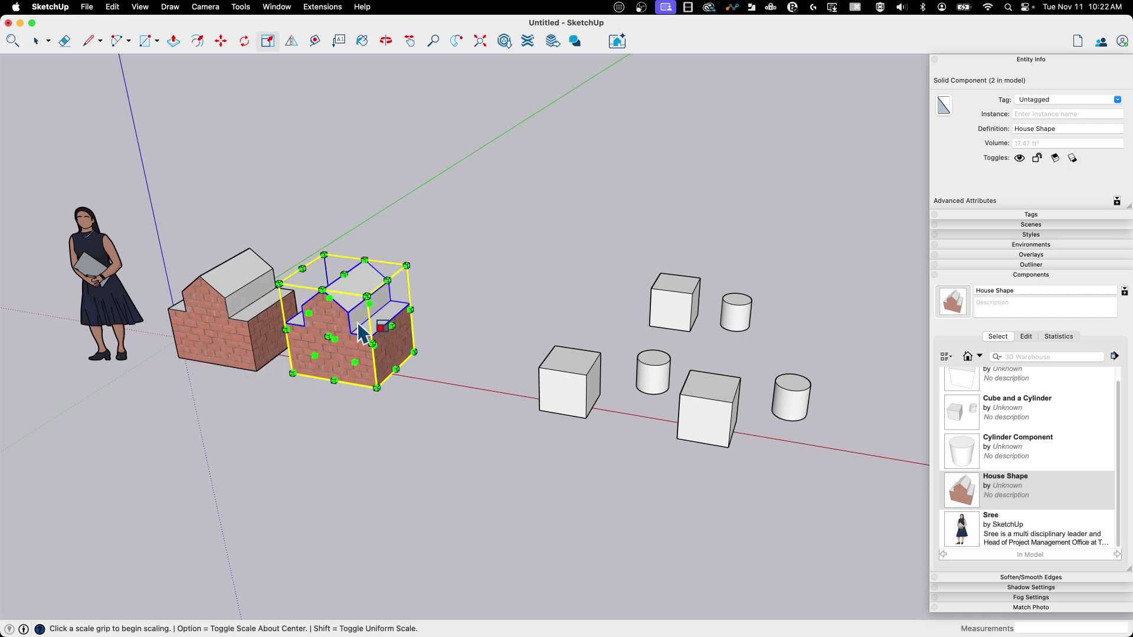
{"action": "key", "text": "space"}
- Inside the house component, uniformly scale all geometry to 0.85 from a corner grip, then exit
{"action": "double_click", "coordinate": [362, 335]}
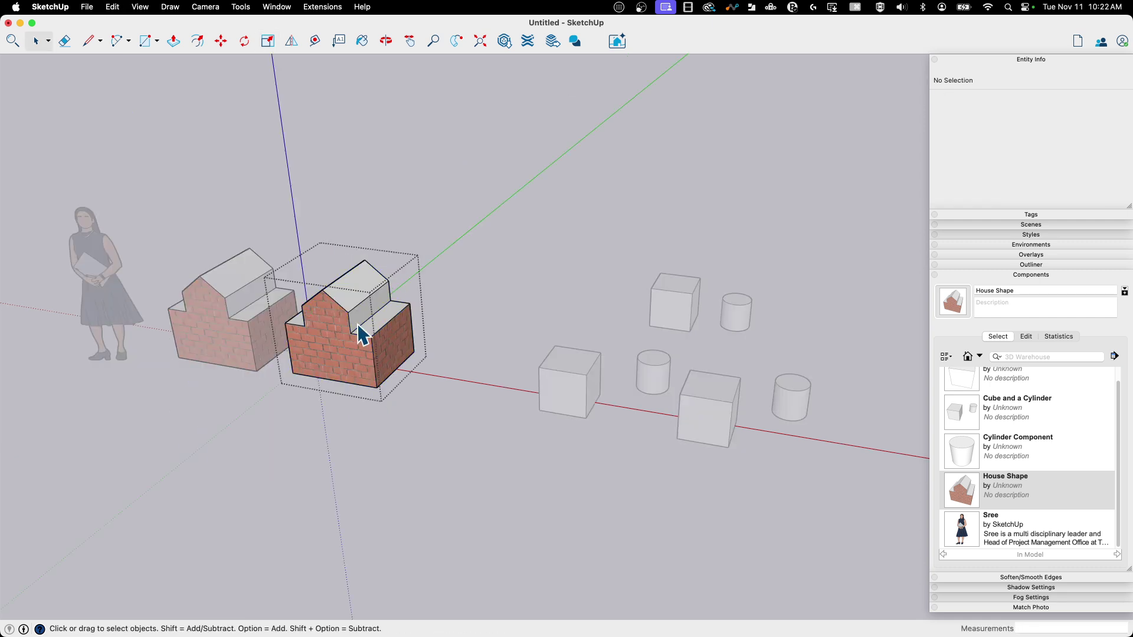
{"action": "key", "text": "super+a"}
{"action": "key", "text": "s"}
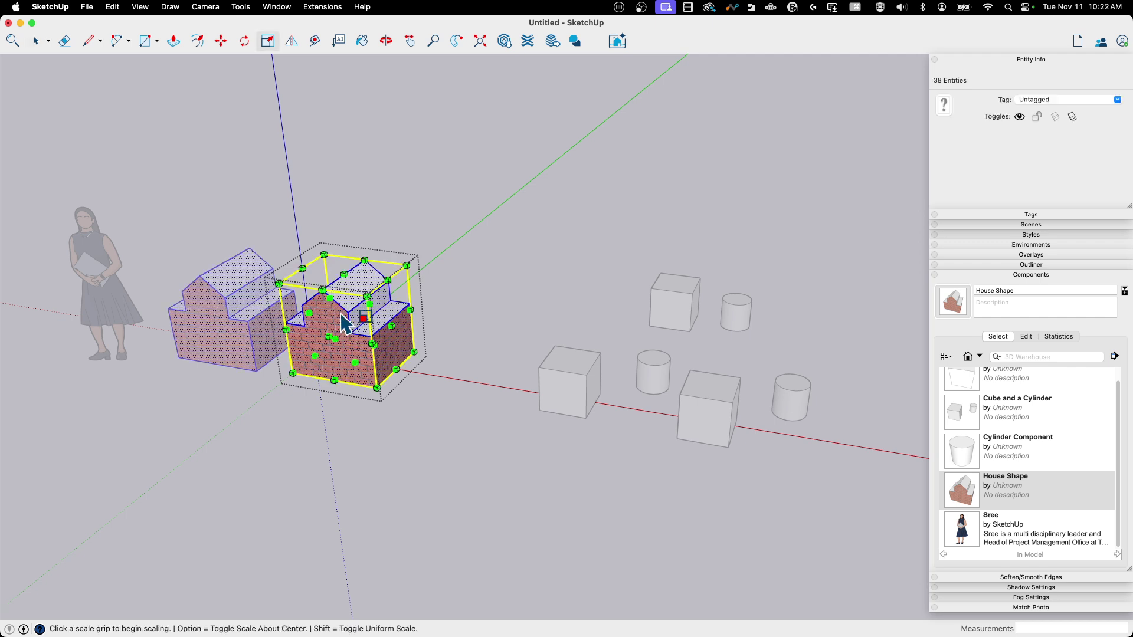
{"action": "left_click", "coordinate": [406, 265]}
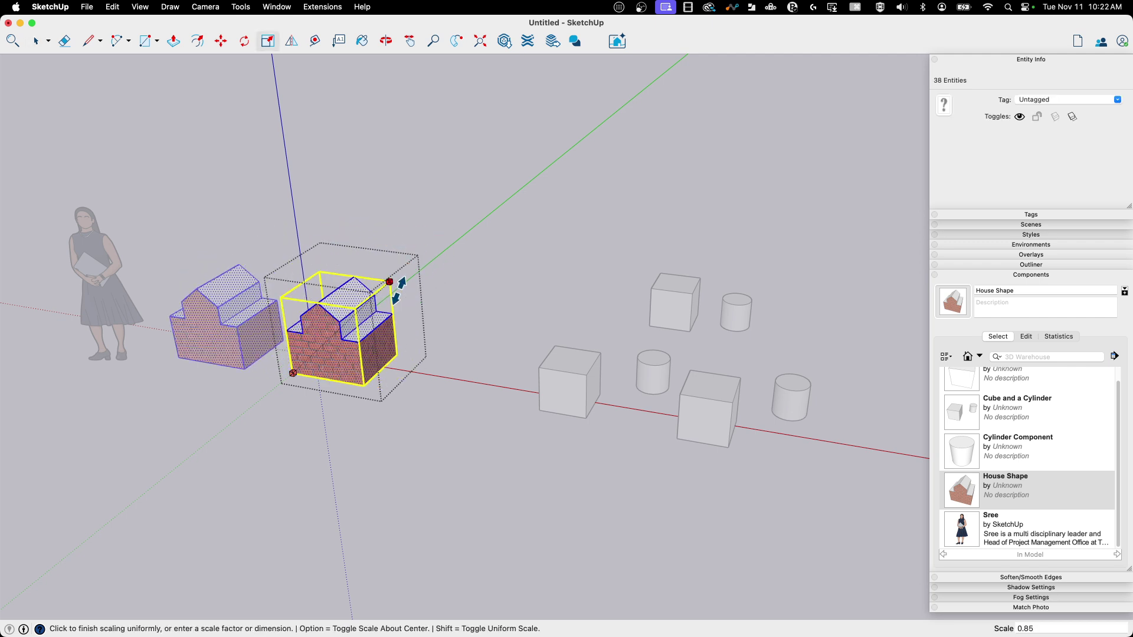
{"action": "left_click", "coordinate": [400, 291]}
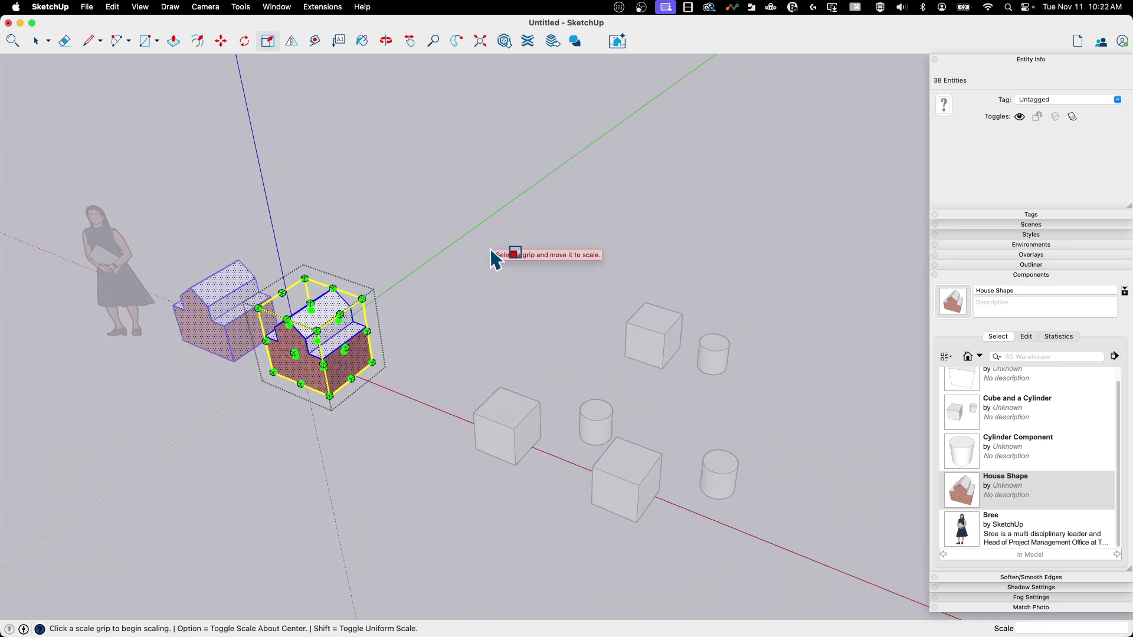
{"action": "key", "text": "space"}
{"action": "left_click", "coordinate": [468, 280]}
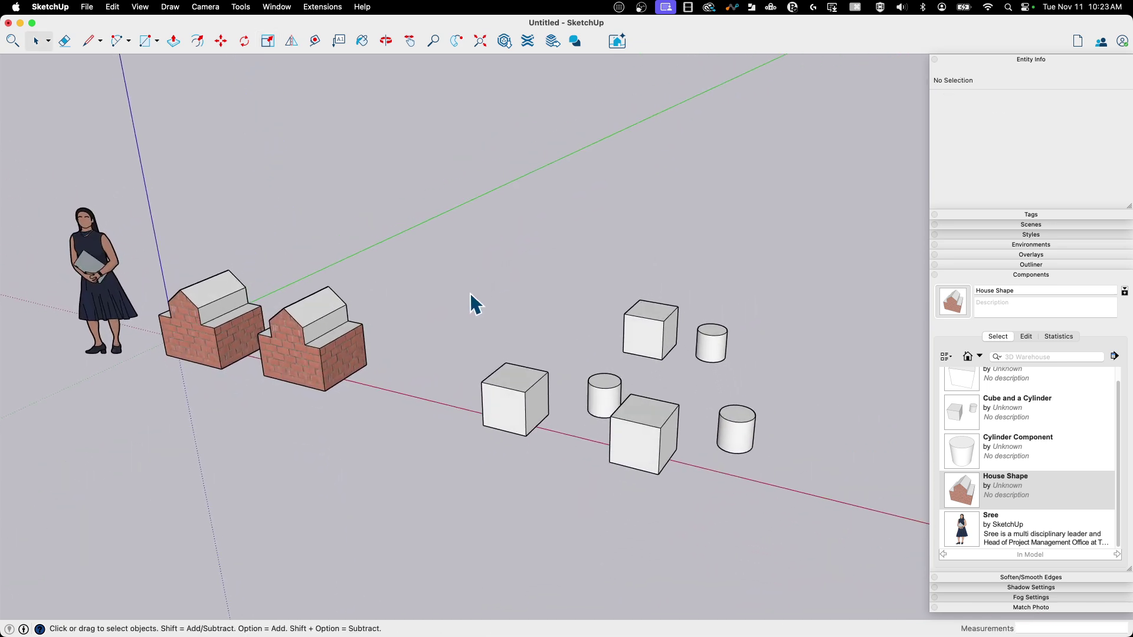